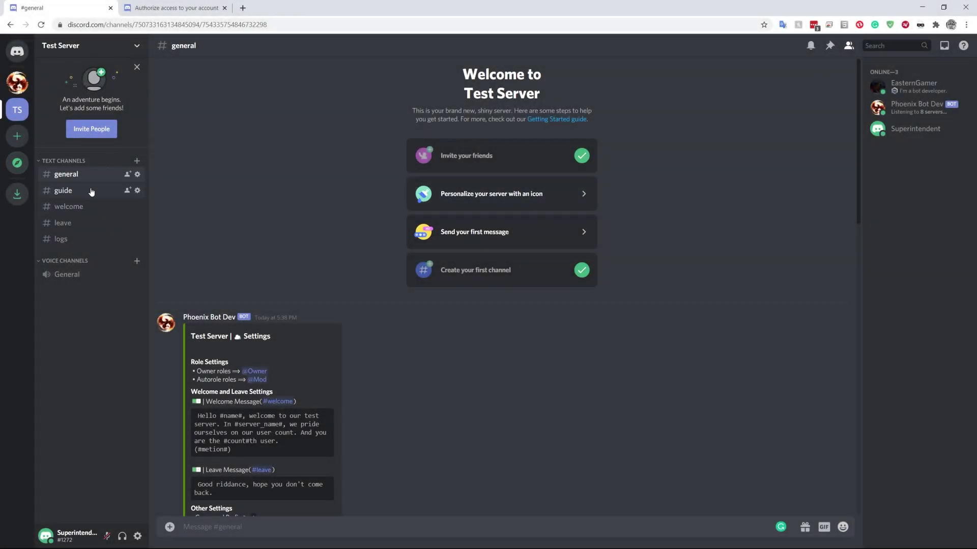
Check the prefix commands in the guide channel, and send "!prefix" without arguments in the general channel
{"action": "left_click", "coordinate": [71, 190]}
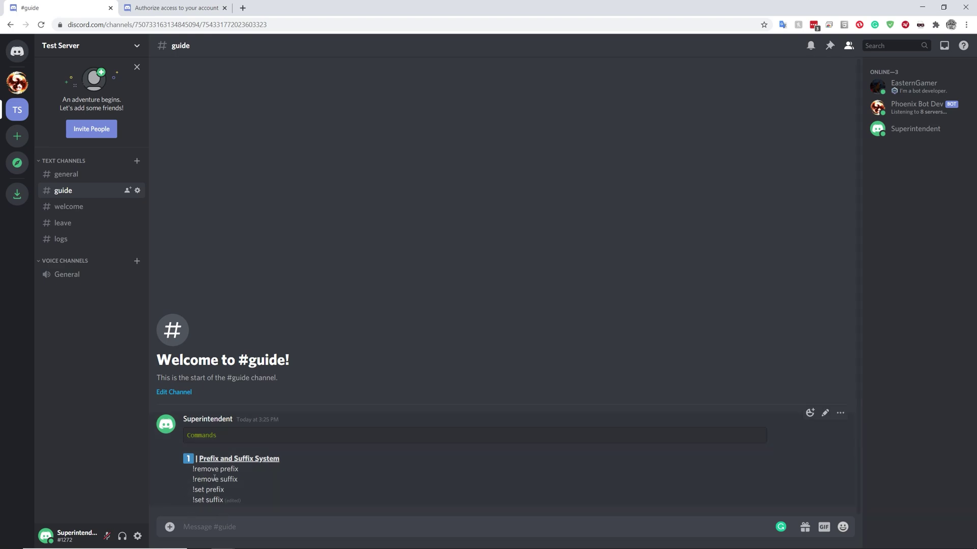
{"action": "left_click", "coordinate": [80, 176]}
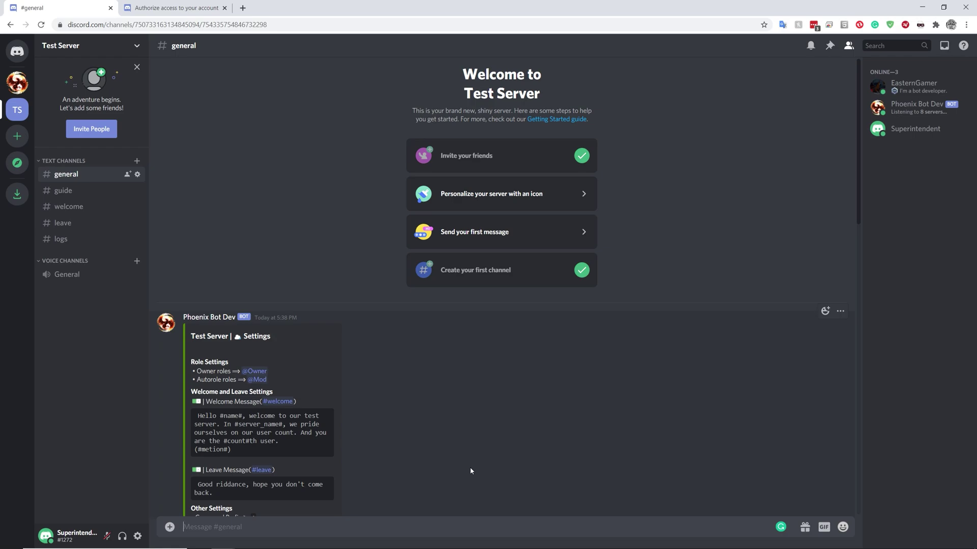
{"action": "key", "text": "shift"}
{"action": "type", "text": "!prefix"}
{"action": "key", "text": "Return"}
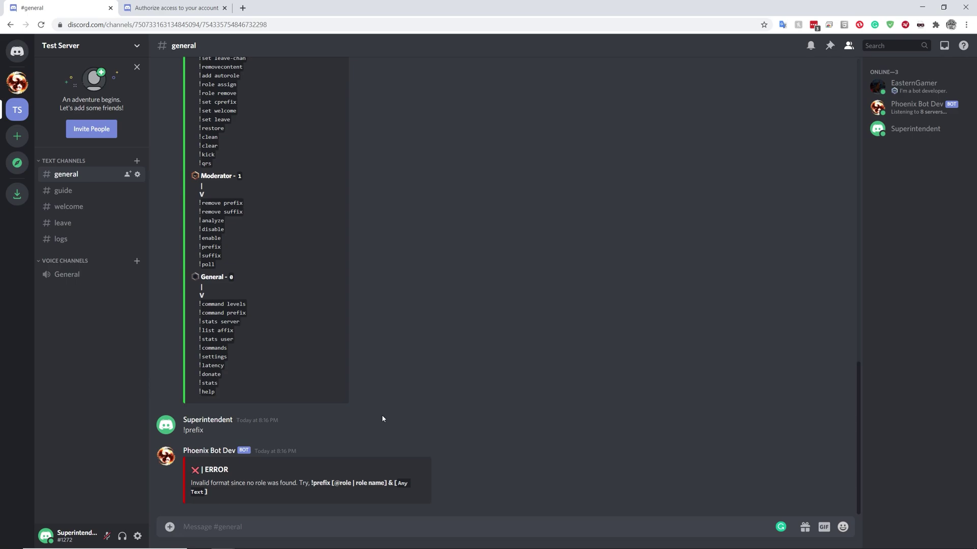
{"action": "type", "text": "!prefix @"}
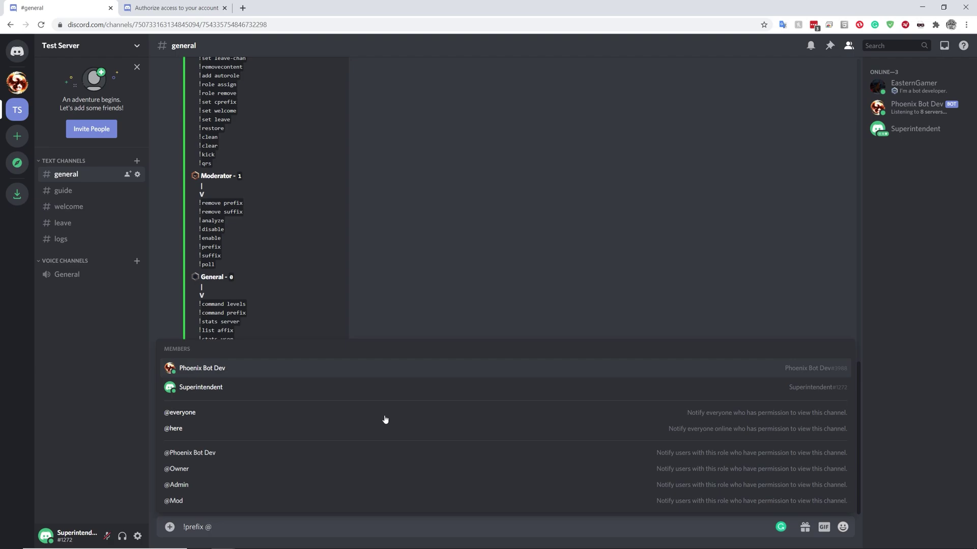
{"action": "key", "text": "Down"}
{"action": "key", "text": "Down"}
{"action": "key", "text": "Down"}
{"action": "key", "text": "Down"}
{"action": "key", "text": "Down"}
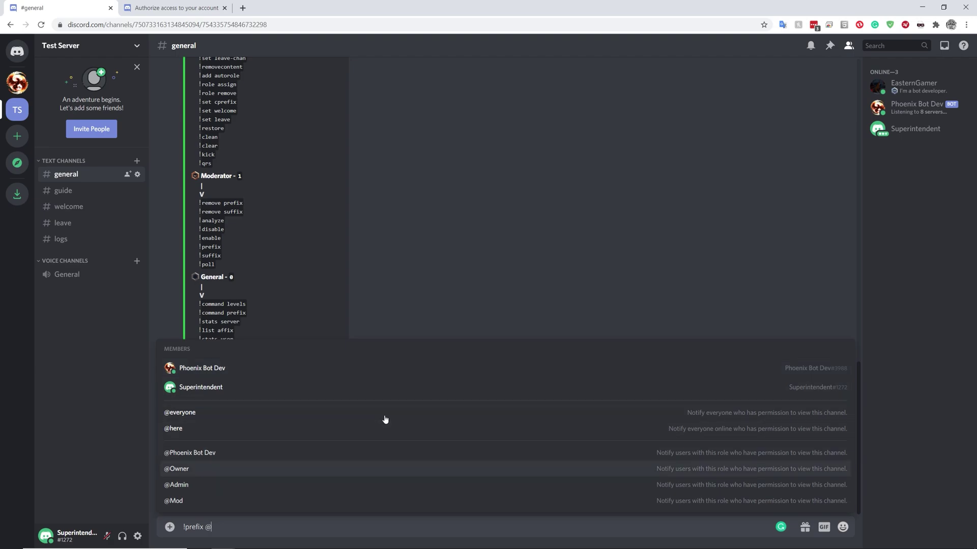
{"action": "key", "text": "Return"}
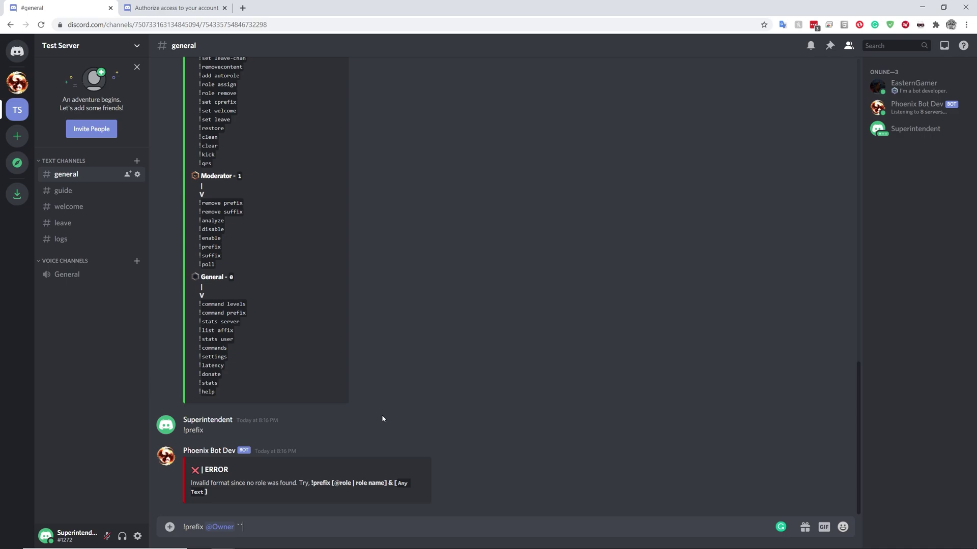
{"action": "type", "text": "[O]``"}
{"action": "key", "text": "Return"}
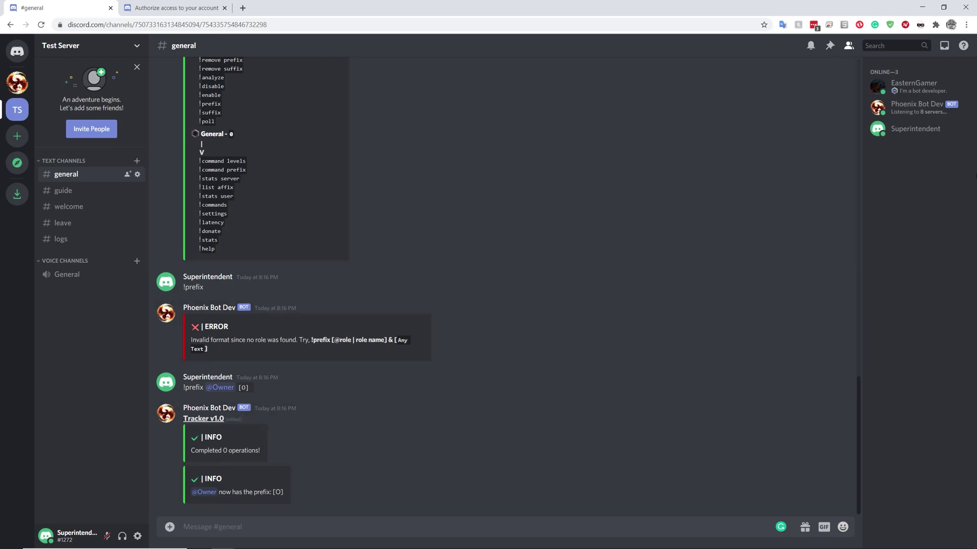
Add the Owner role to your own account from its member profile
{"action": "left_click", "coordinate": [929, 83]}
{"action": "left_click", "coordinate": [908, 131]}
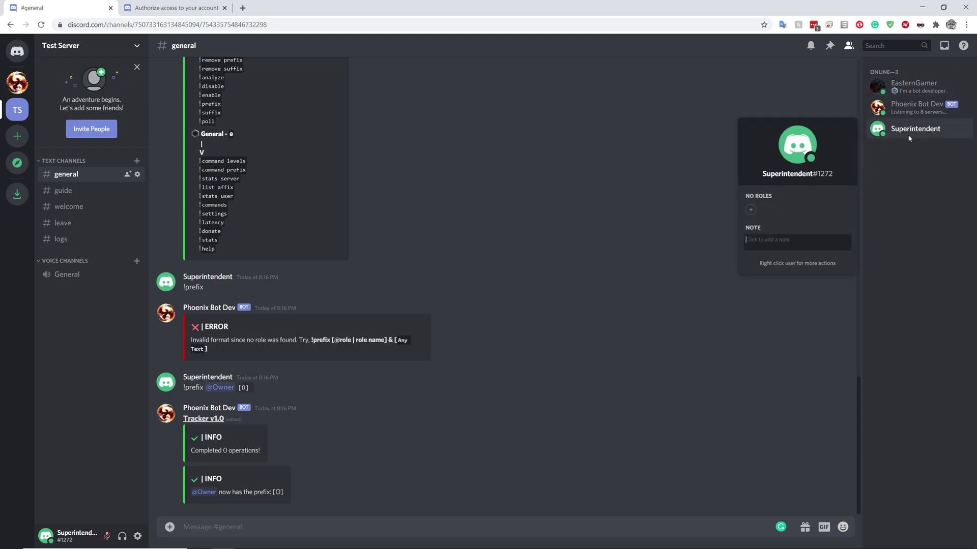
{"action": "left_click", "coordinate": [751, 209]}
{"action": "left_click", "coordinate": [723, 259]}
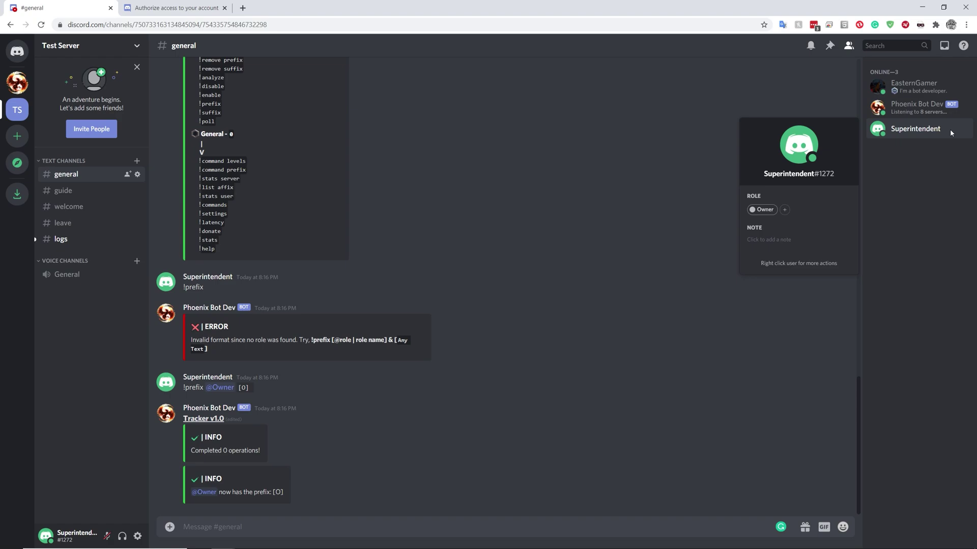
Examine the Phoenix Bot Dev role's place in the role order in the server settings, and return to the general channel
{"action": "left_click", "coordinate": [136, 47]}
{"action": "left_click", "coordinate": [68, 108]}
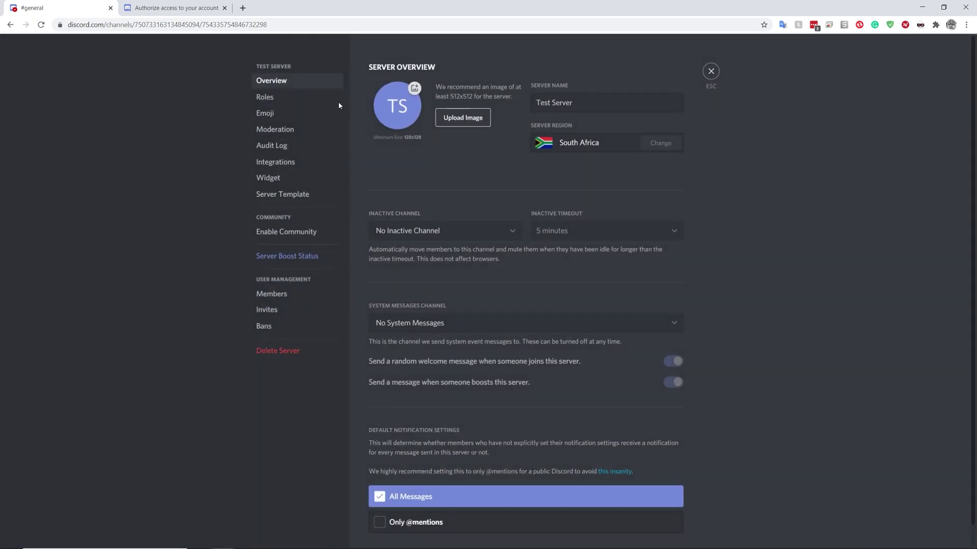
{"action": "left_click", "coordinate": [265, 96]}
{"action": "left_click", "coordinate": [415, 87]}
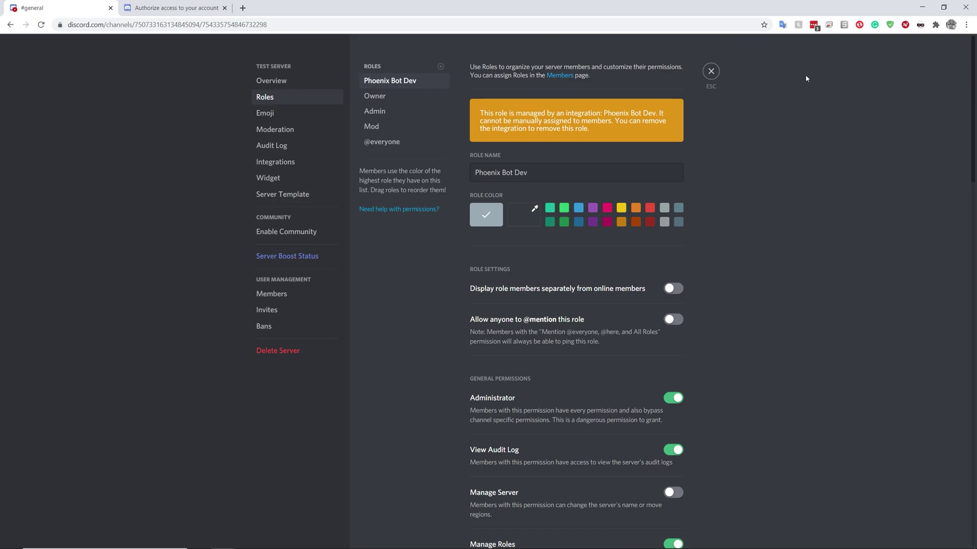
{"action": "left_click", "coordinate": [711, 73]}
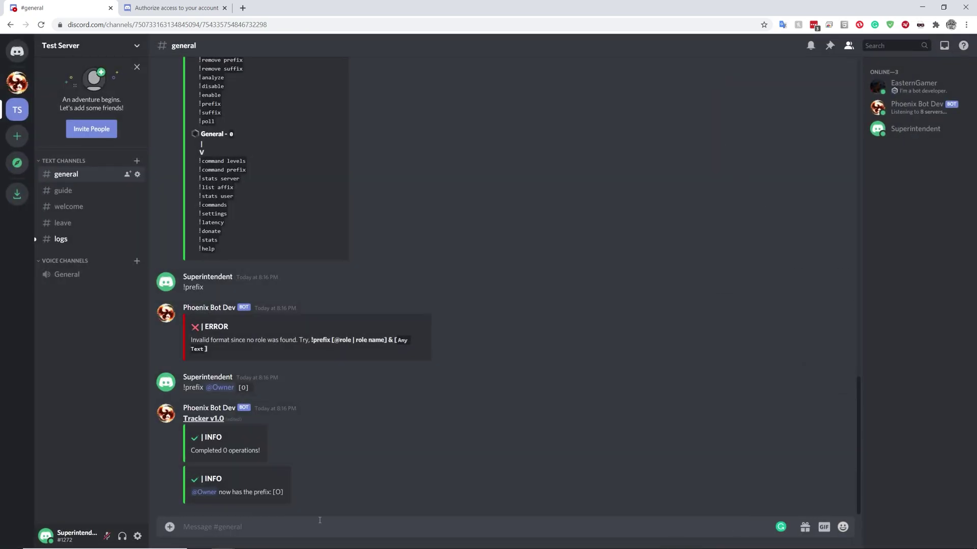
Add the Owner role to the member whose status is "I'm a bot developer."
{"action": "left_click", "coordinate": [912, 85]}
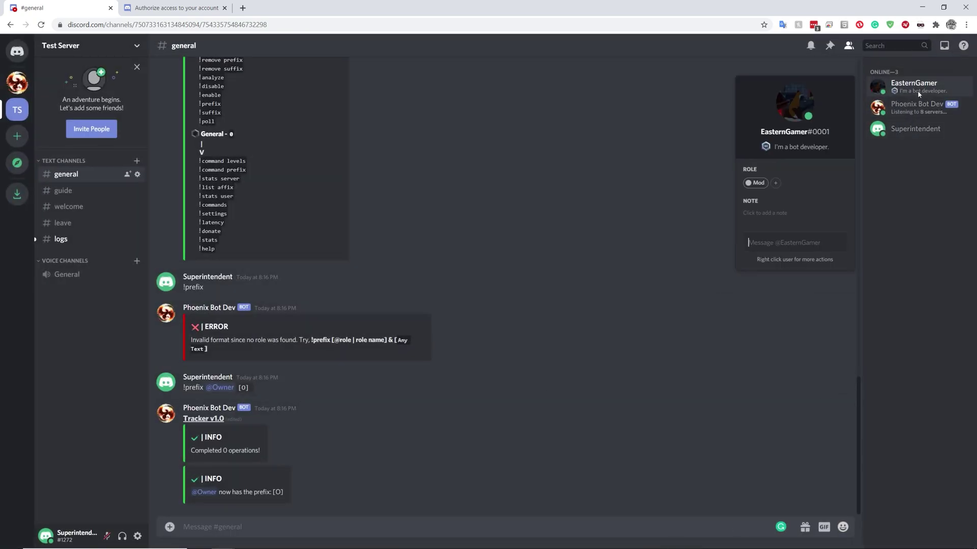
{"action": "left_click", "coordinate": [780, 183]}
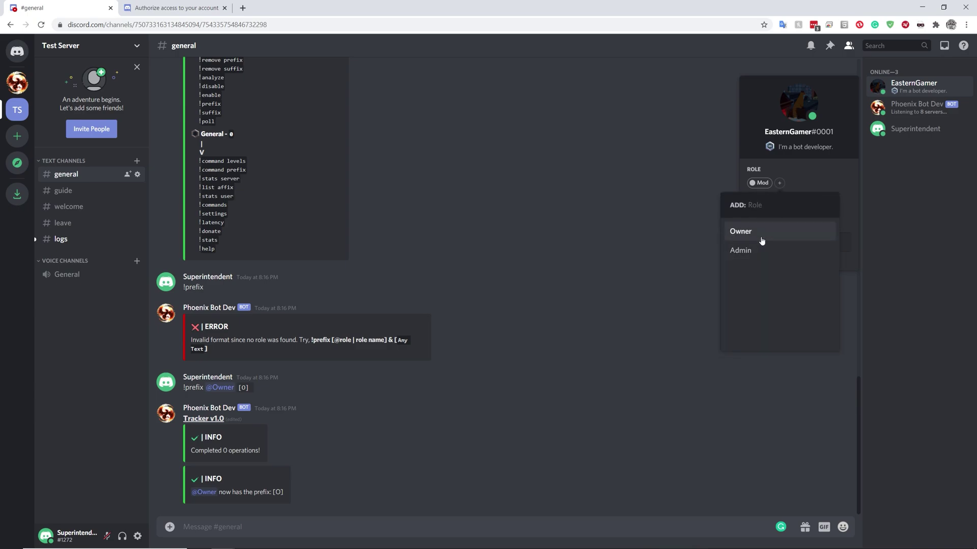
{"action": "left_click", "coordinate": [758, 231]}
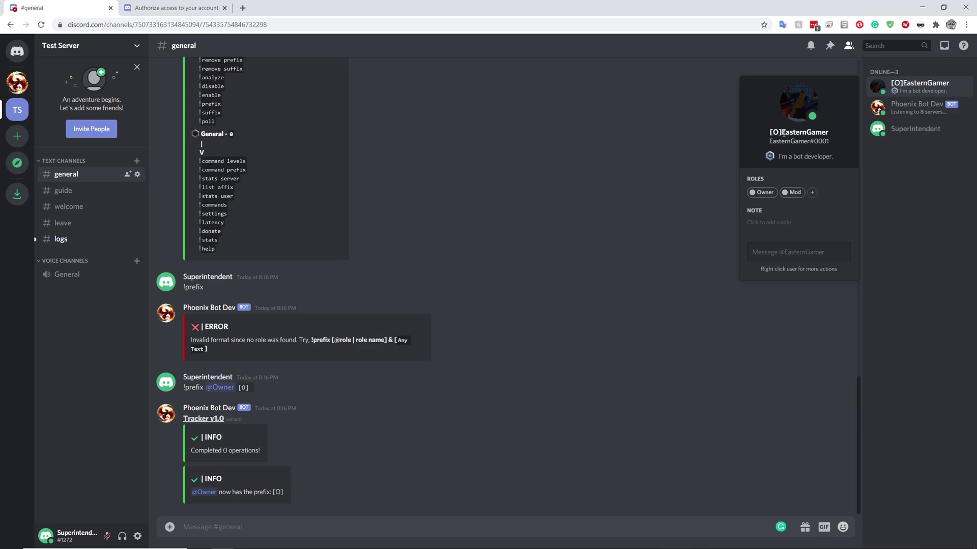
{"action": "left_click", "coordinate": [395, 463]}
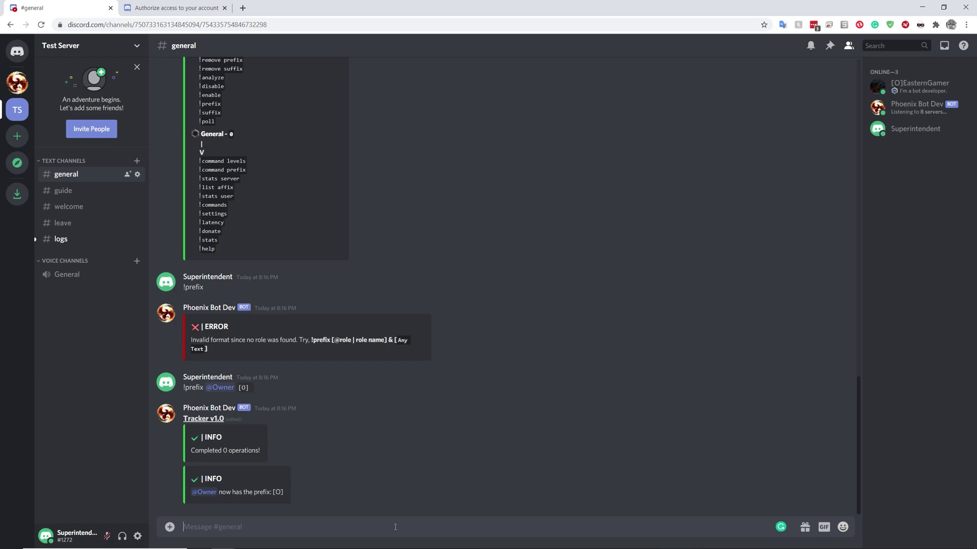
Set the Owner role's prefix to <Owner> by sending the !prefix command with the plain role name
{"action": "type", "text": "!prefix Own"}
{"action": "type", "text": "er ``"}
{"action": "type", "text": "<>"}
{"action": "type", "text": "Owner>"}
{"action": "key", "text": "Return"}
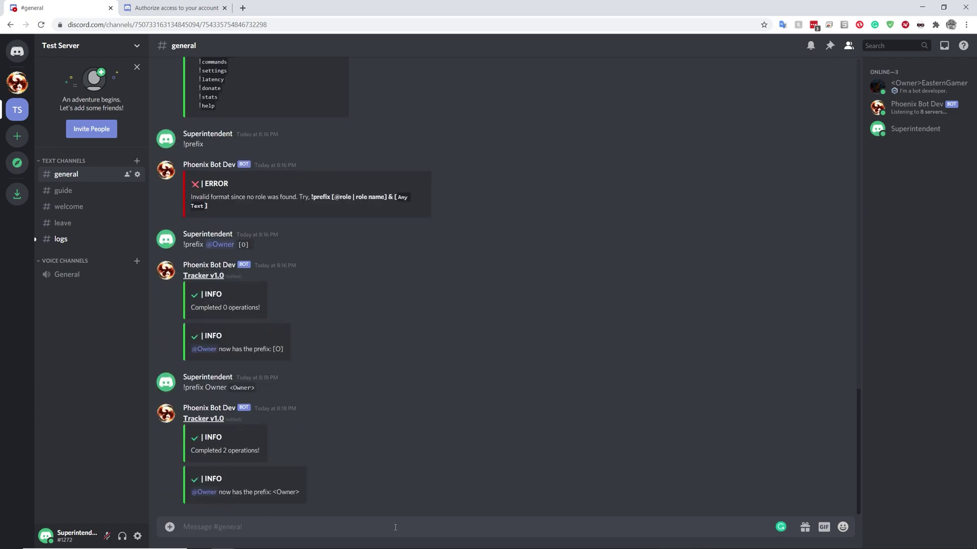
Send the !prefix command for Owner with the long prefix <78432y97t9fhuw439h2t904-43>, using the plain role name
{"action": "type", "text": "!prefix @"}
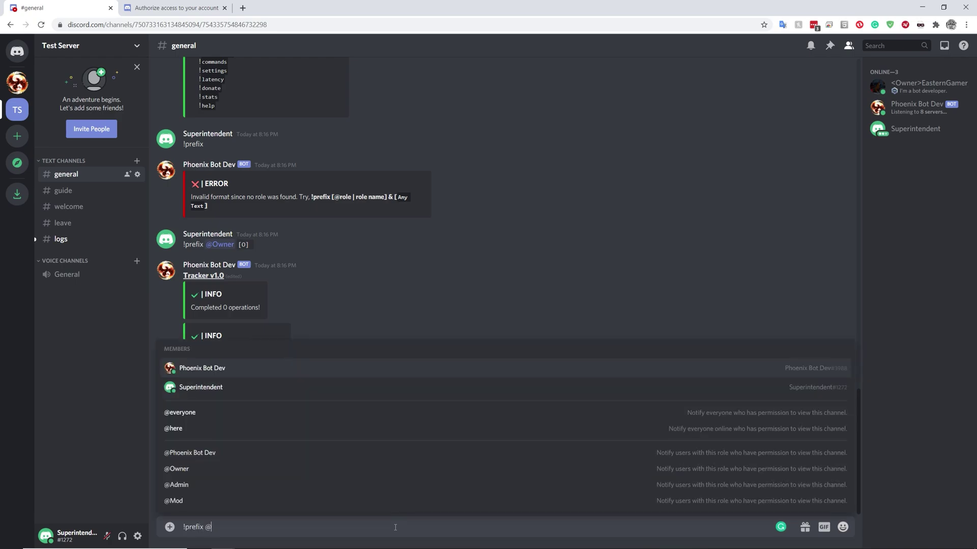
{"action": "key", "text": "BackSpace"}
{"action": "type", "text": "Owner ``"}
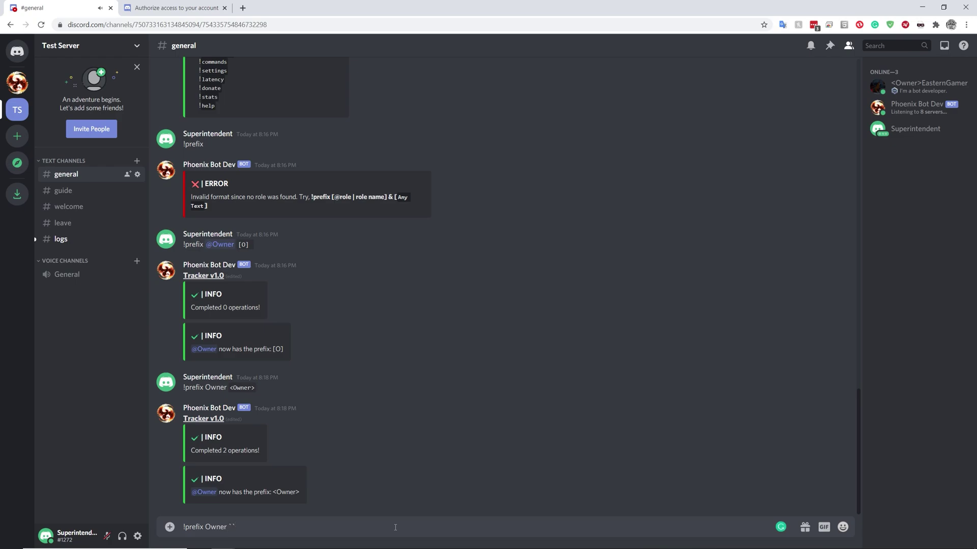
{"action": "type", "text": ">"}
{"action": "key", "text": "BackSpace"}
{"action": "type", "text": "<78432y97t9fhuw439h2t904-43"}
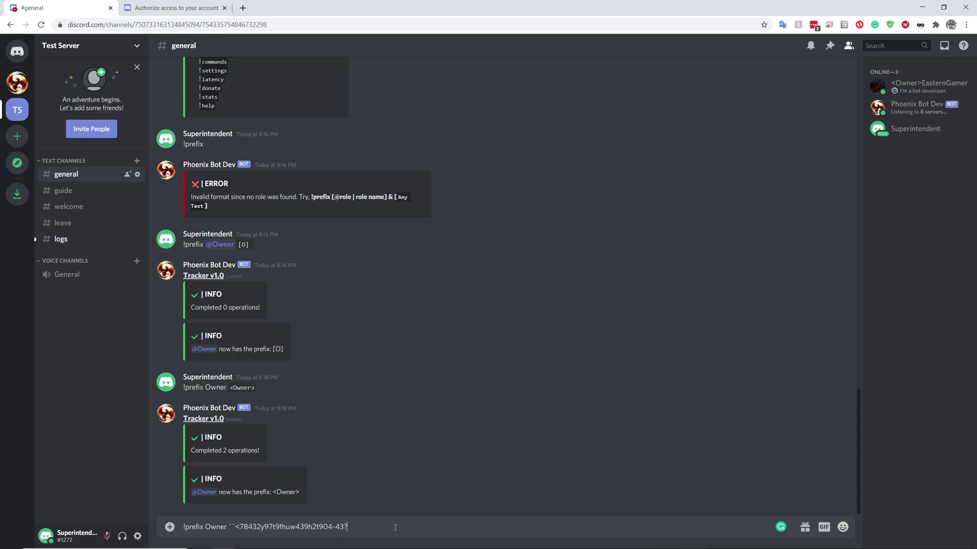
{"action": "type", "text": ">``"}
{"action": "key", "text": "Return"}
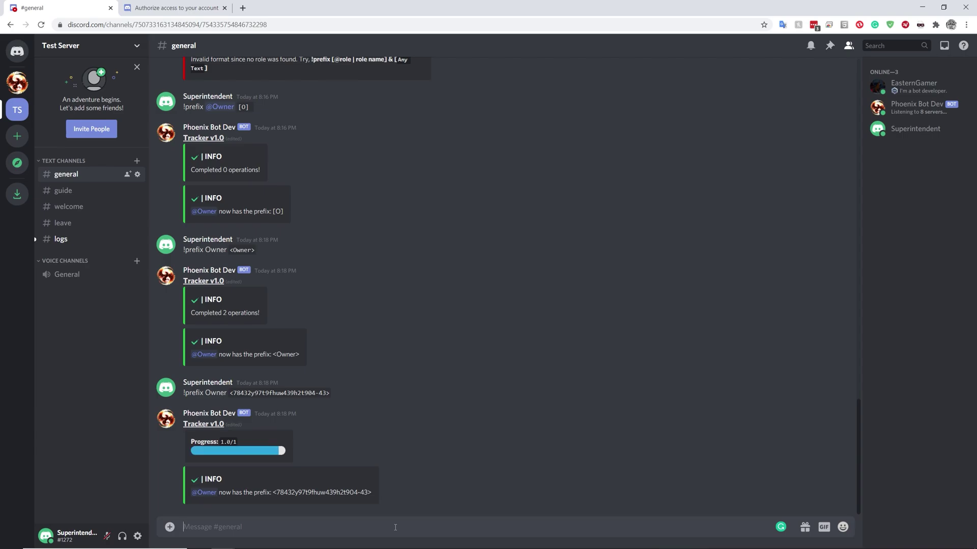
{"action": "type", "text": "!"}
{"action": "key", "text": "BackSpace"}
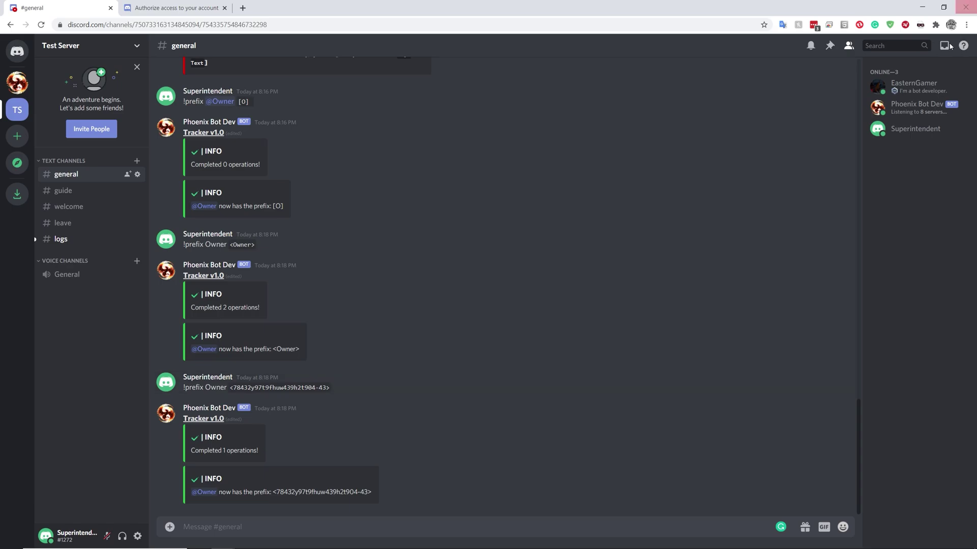
Try to change your own server nickname to a string of more than 32 digits
{"action": "right_click", "coordinate": [890, 130]}
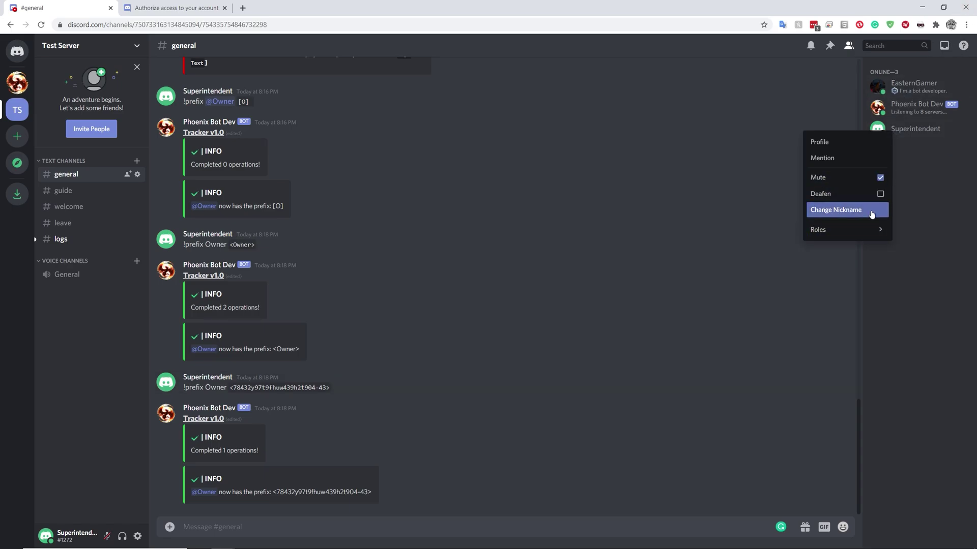
{"action": "left_click", "coordinate": [877, 210]}
{"action": "type", "text": "34909430"}
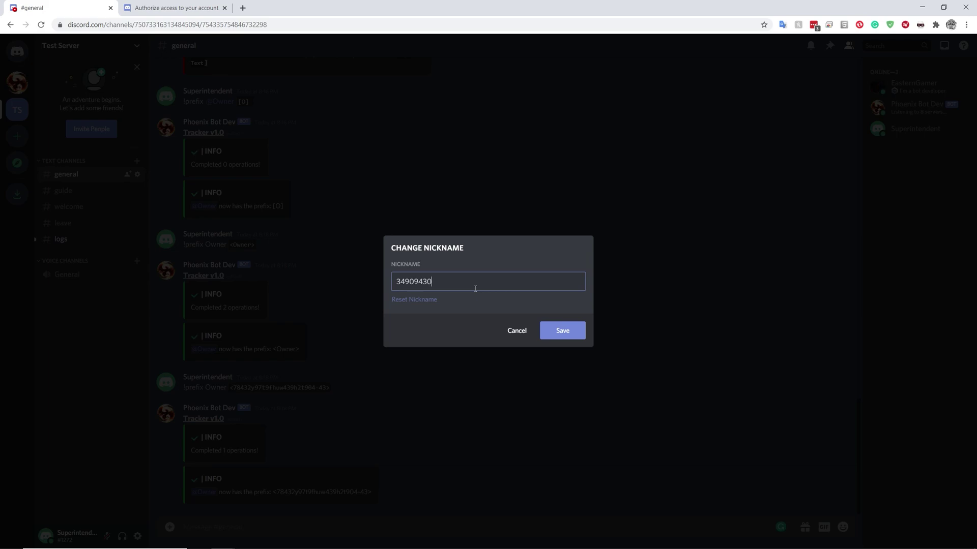
{"action": "type", "text": "9509450959459054905490495059449509549"}
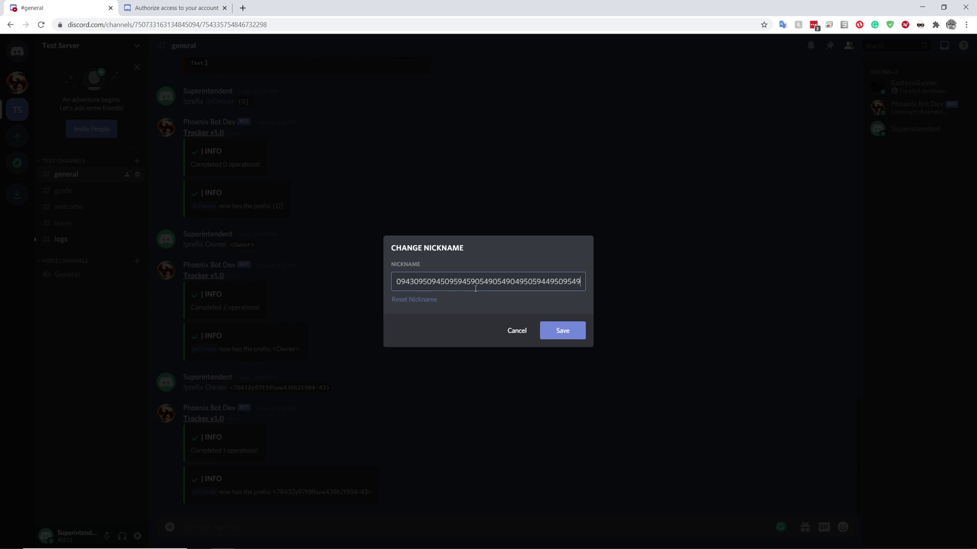
{"action": "type", "text": "045945"}
{"action": "key", "text": "Return"}
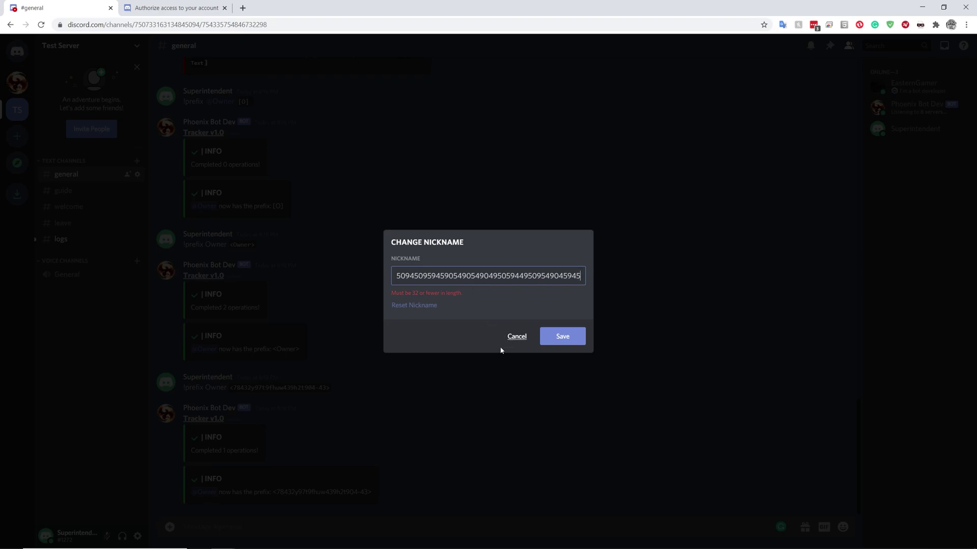
{"action": "left_click", "coordinate": [532, 337]}
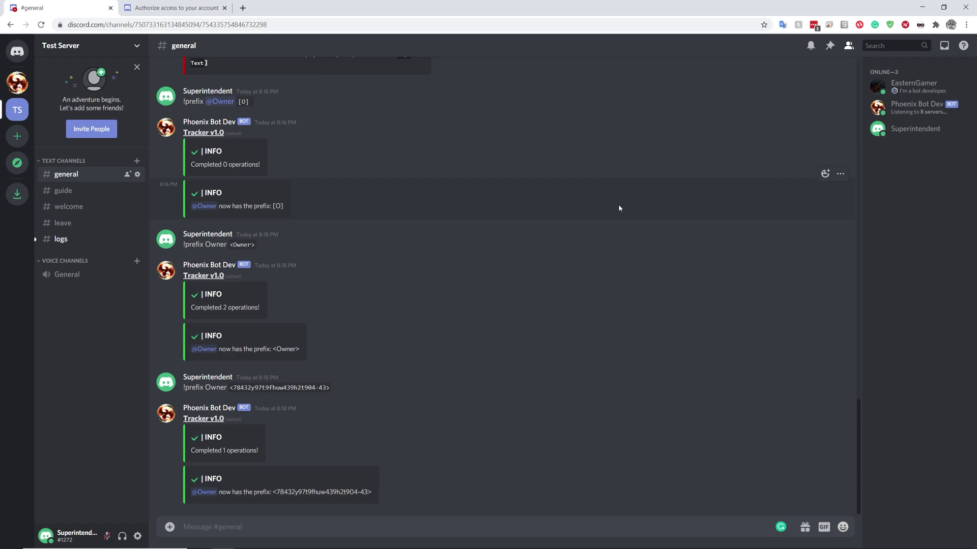
Check the bot developer member's roles, and set the Mod role's prefix to "Mod |" with a !prefix command mentioning the role
{"action": "left_click", "coordinate": [910, 85]}
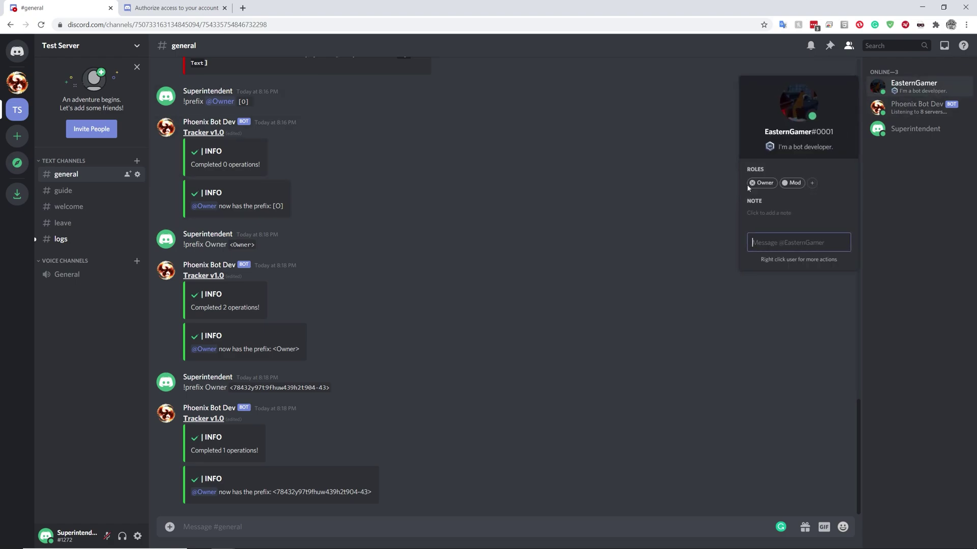
{"action": "left_click", "coordinate": [222, 525]}
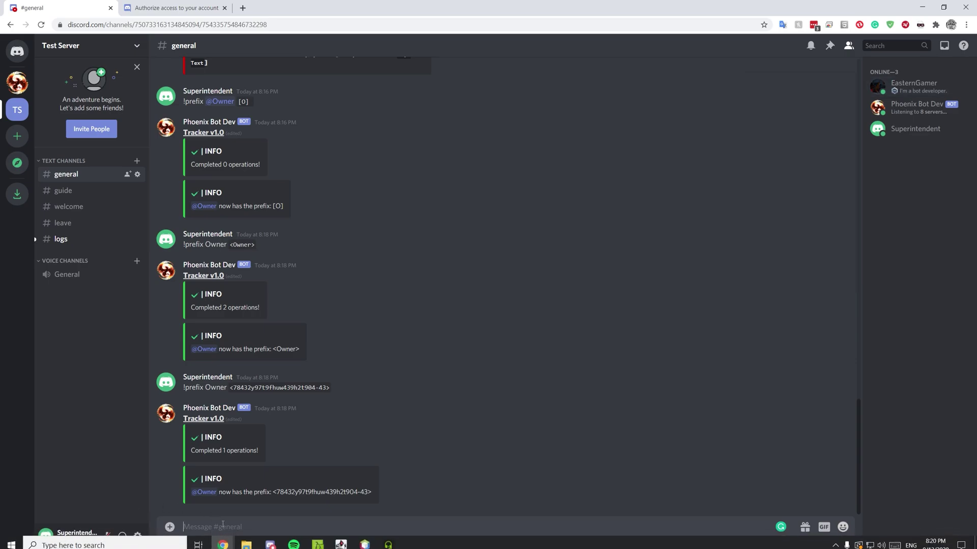
{"action": "type", "text": "!prefix @Mod"}
{"action": "key", "text": "Tab"}
{"action": "type", "text": "``"}
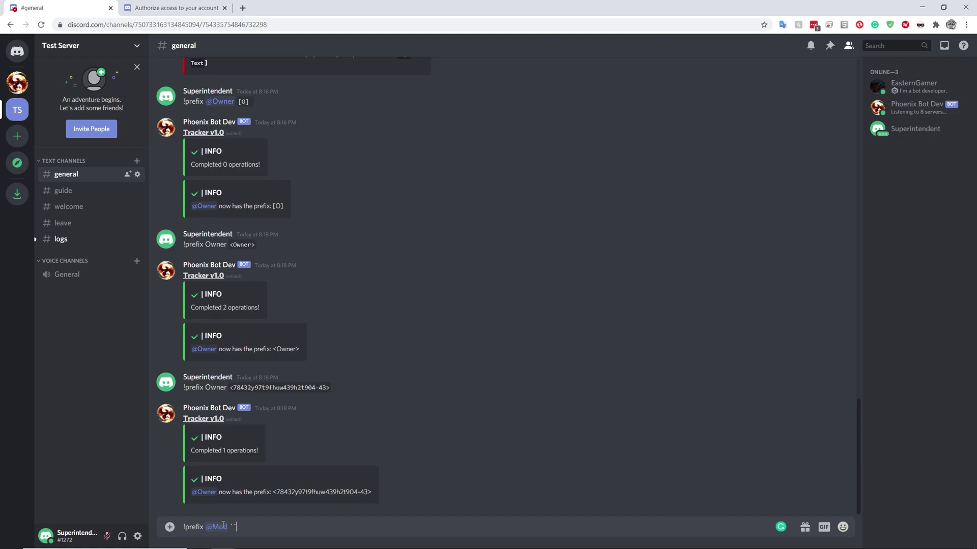
{"action": "type", "text": "Mod ``"}
{"action": "key", "text": "Return"}
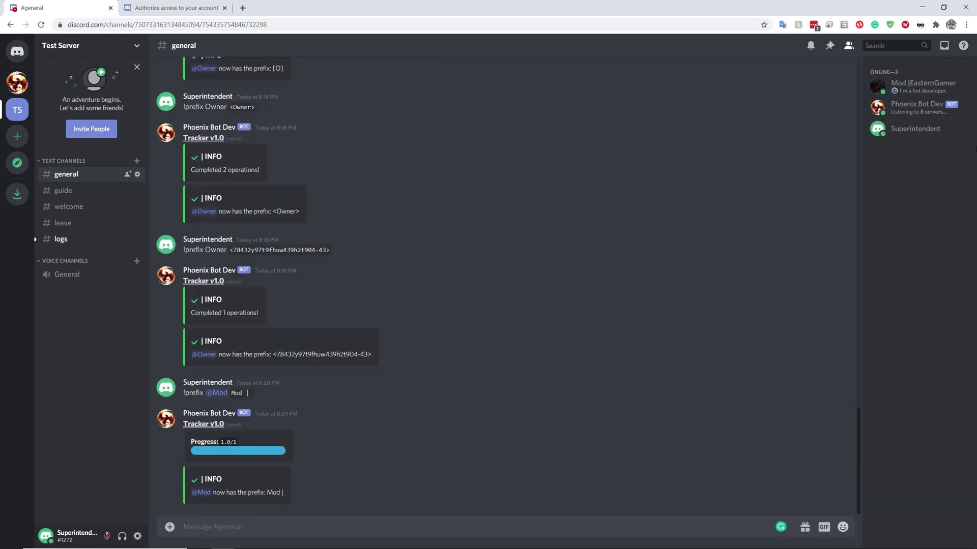
Check the bot developer member's roles, and set the Owner role's prefix to [O] with a !prefix command mentioning the role
{"action": "left_click", "coordinate": [923, 83]}
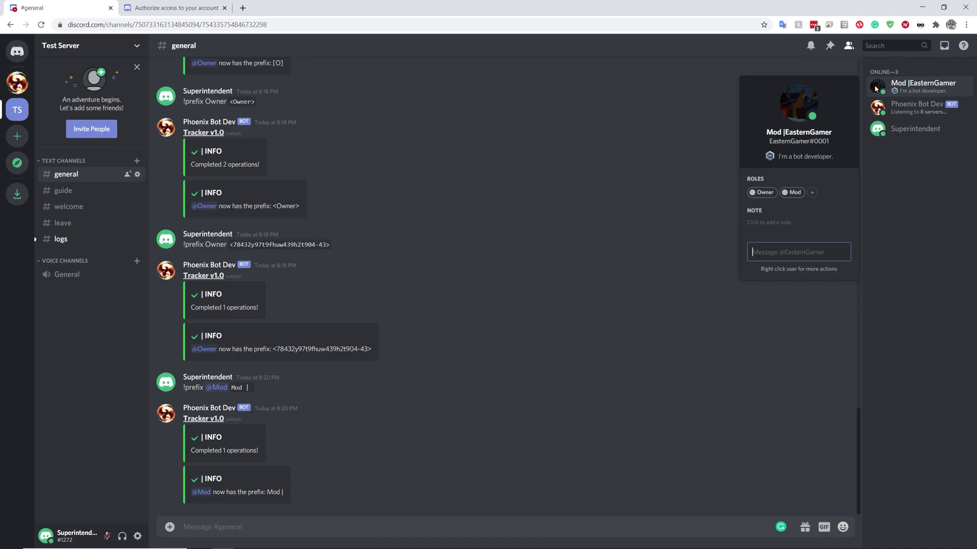
{"action": "left_click", "coordinate": [302, 529]}
{"action": "type", "text": "!"}
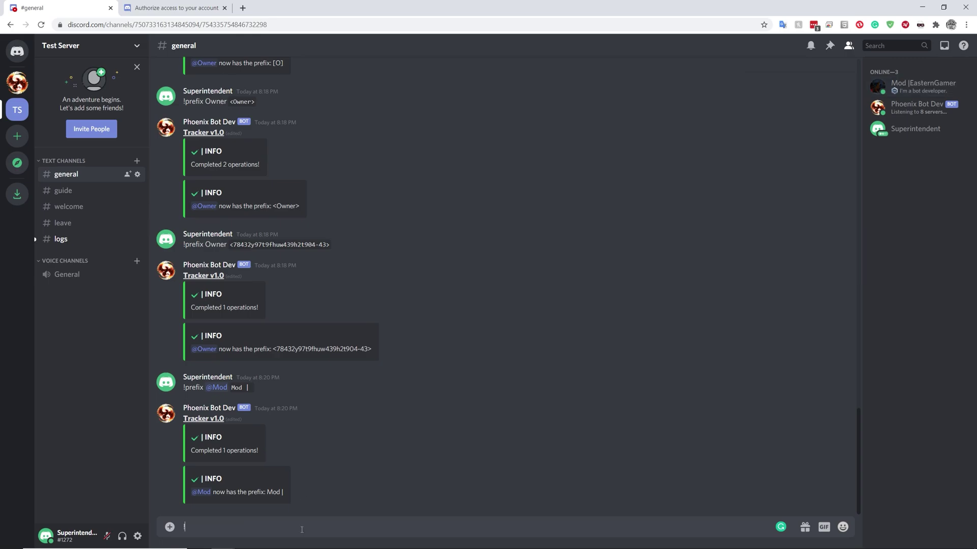
{"action": "type", "text": "prefix @"}
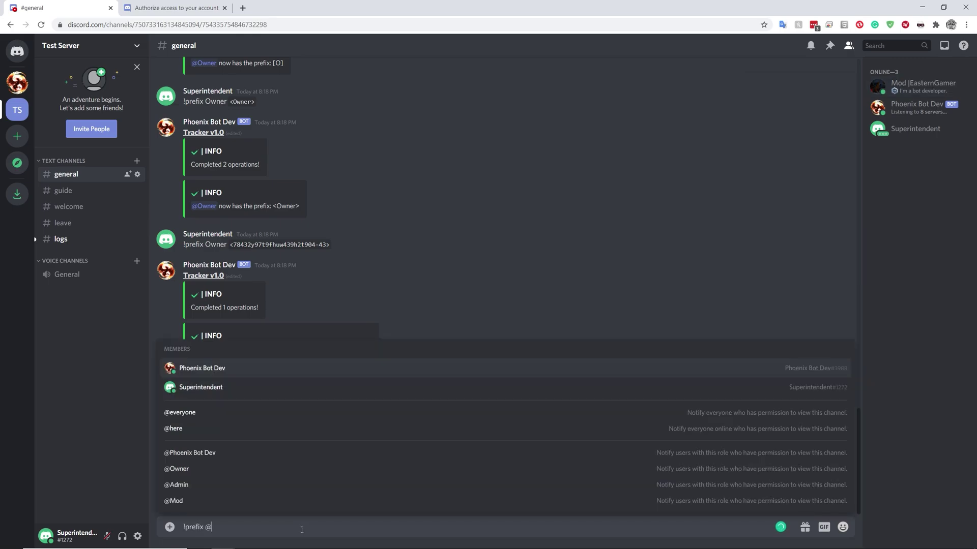
{"action": "key", "text": "Down"}
{"action": "key", "text": "Down"}
{"action": "key", "text": "Down"}
{"action": "key", "text": "Down"}
{"action": "key", "text": "Down"}
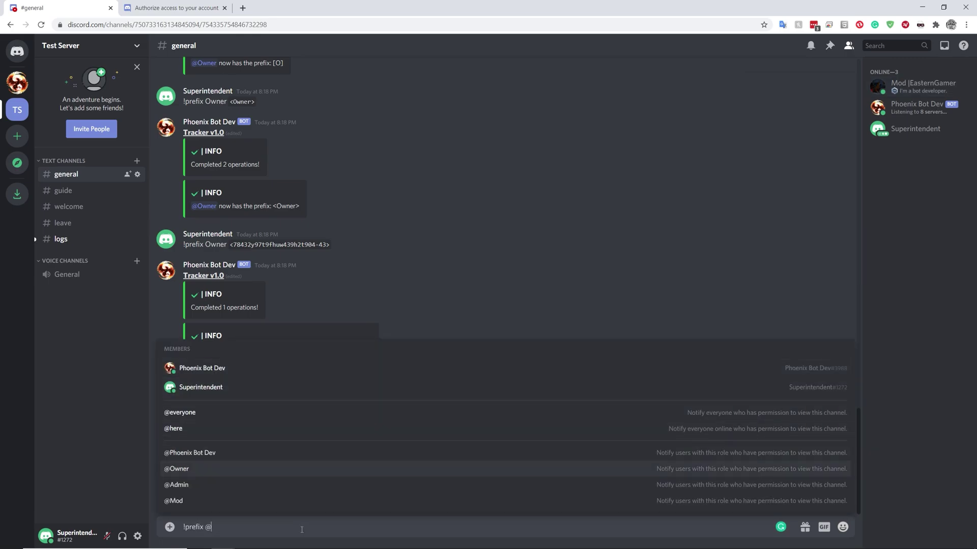
{"action": "key", "text": "Return"}
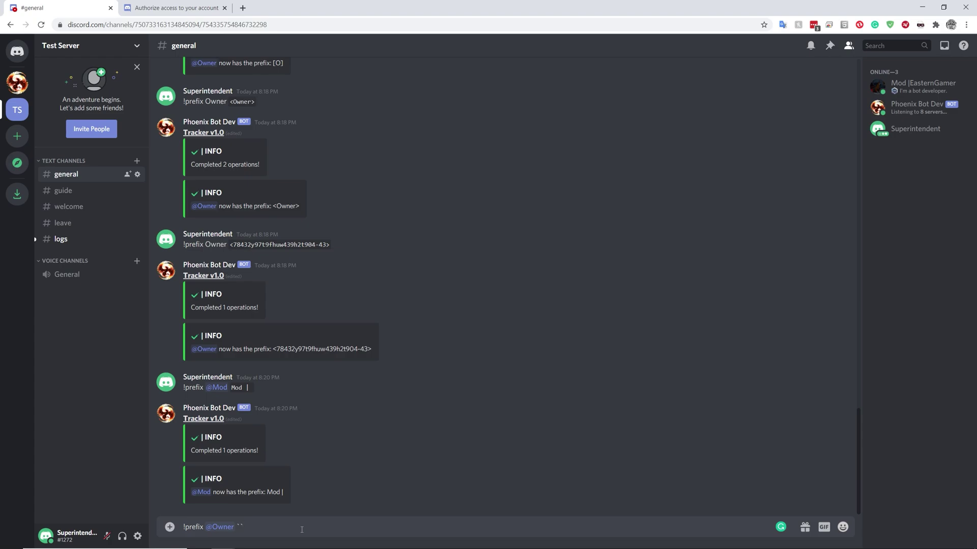
{"action": "type", "text": "``[O]"}
{"action": "key", "text": "Return"}
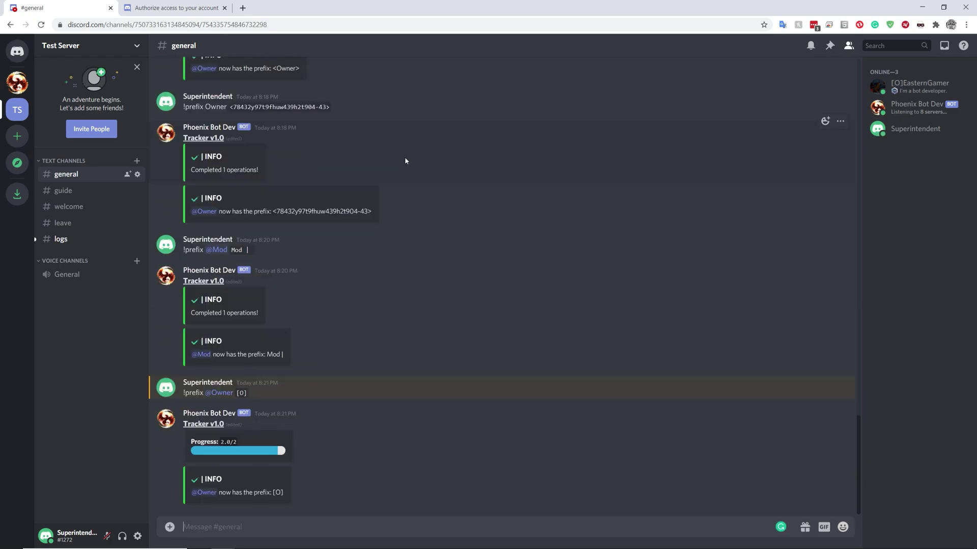
Check the bot developer member's nickname, and set the Mod role's prefix to [M] with a !prefix command mentioning the role
{"action": "left_click", "coordinate": [918, 86]}
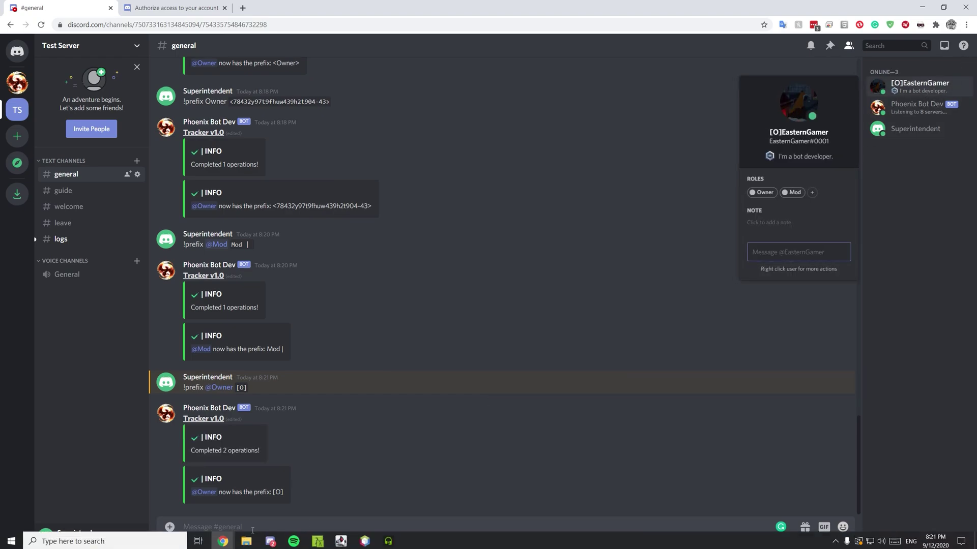
{"action": "left_click", "coordinate": [268, 527]}
{"action": "type", "text": "!prefix @"}
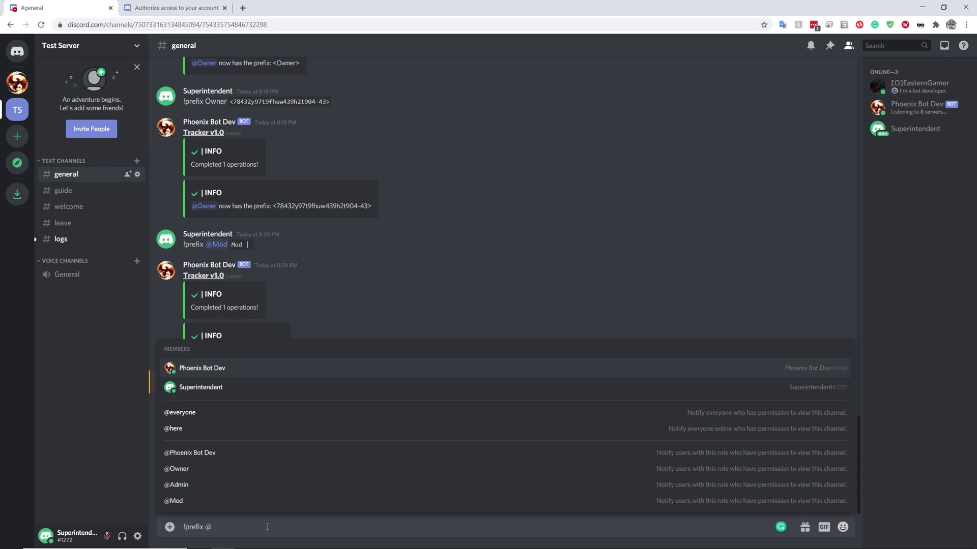
{"action": "key", "text": "Down"}
{"action": "key", "text": "Down"}
{"action": "key", "text": "Down"}
{"action": "key", "text": "Down"}
{"action": "key", "text": "Down"}
{"action": "key", "text": "Down"}
{"action": "key", "text": "Down"}
{"action": "key", "text": "Tab"}
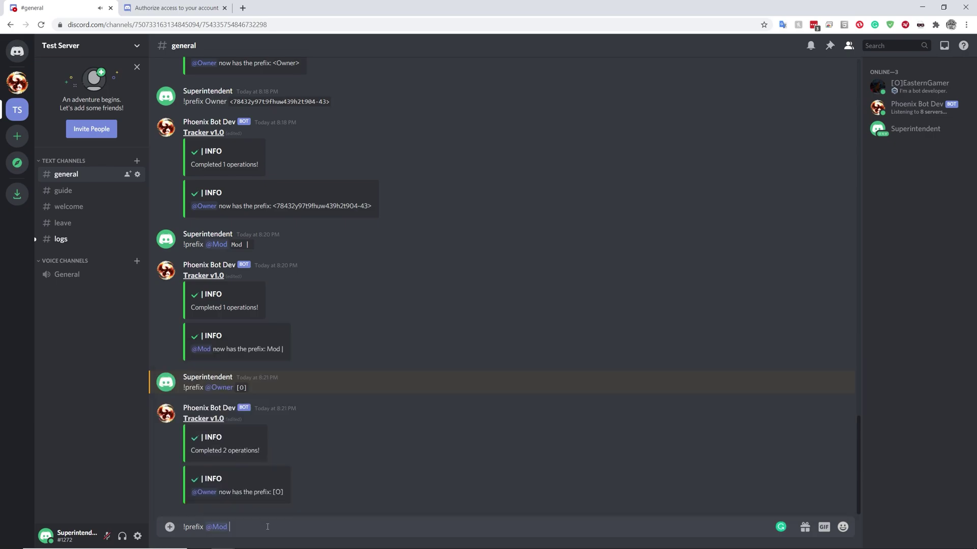
{"action": "type", "text": "``[M]``"}
{"action": "key", "text": "Return"}
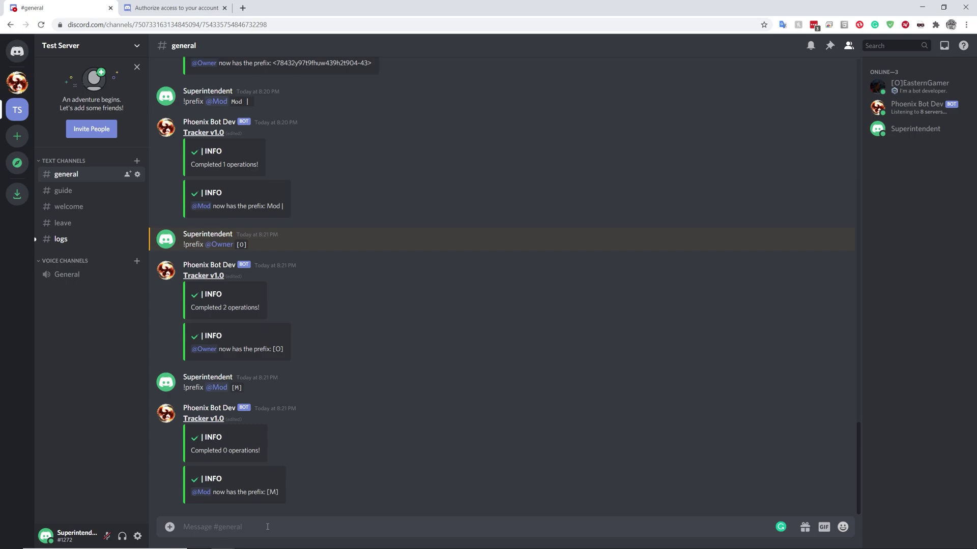
Review the bot developer member's nickname and roles, and send the !disable single command in the general channel
{"action": "left_click", "coordinate": [916, 85]}
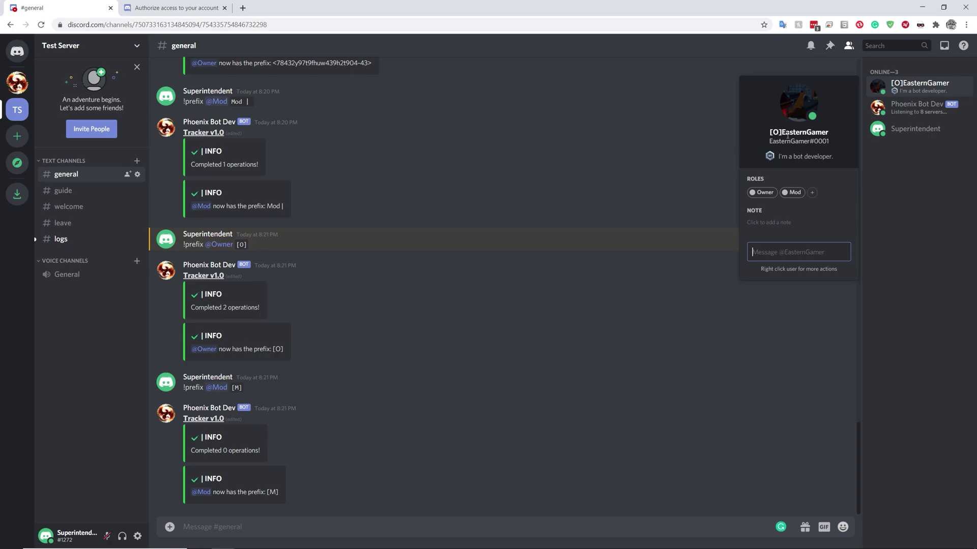
{"action": "left_click", "coordinate": [261, 529]}
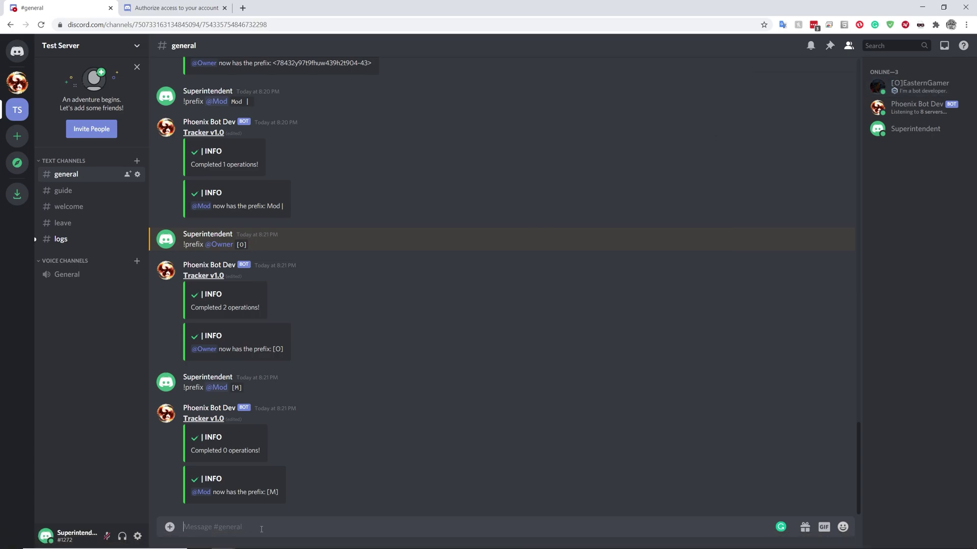
{"action": "type", "text": "!enable"}
{"action": "key", "text": "BackSpace"}
{"action": "key", "text": "BackSpace"}
{"action": "key", "text": "BackSpace"}
{"action": "key", "text": "BackSpace"}
{"action": "key", "text": "BackSpace"}
{"action": "key", "text": "BackSpace"}
{"action": "type", "text": "disable single"}
{"action": "key", "text": "Return"}
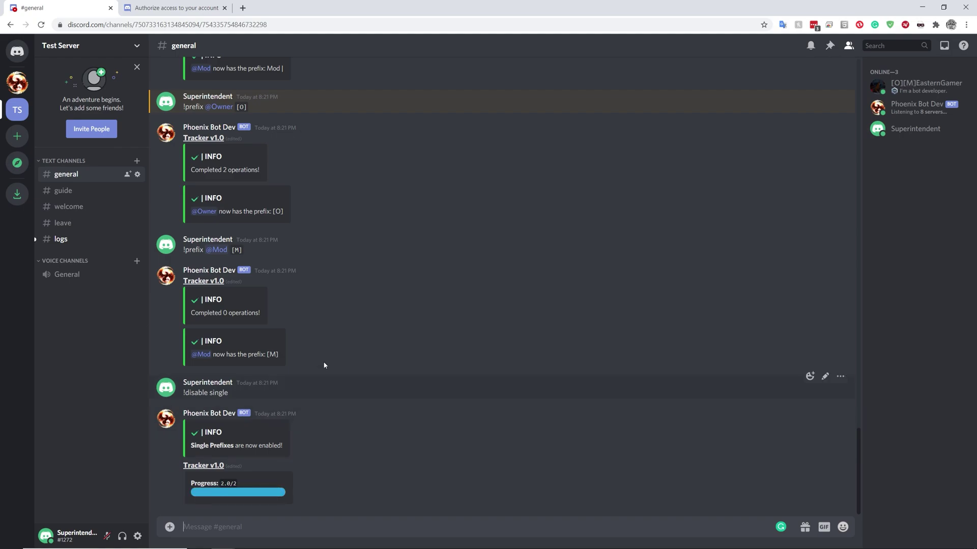
Inspect the prefixes in the bot developer member's nickname and read the bot's warnings in the logs channel, returning to general
{"action": "left_click", "coordinate": [923, 84]}
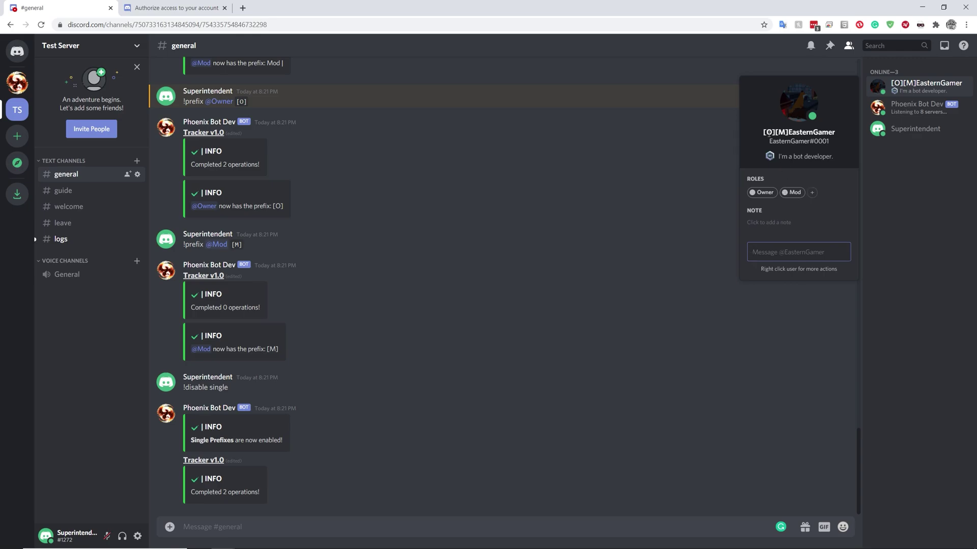
{"action": "left_click_drag", "start_coordinate": [764, 133], "coordinate": [792, 133]}
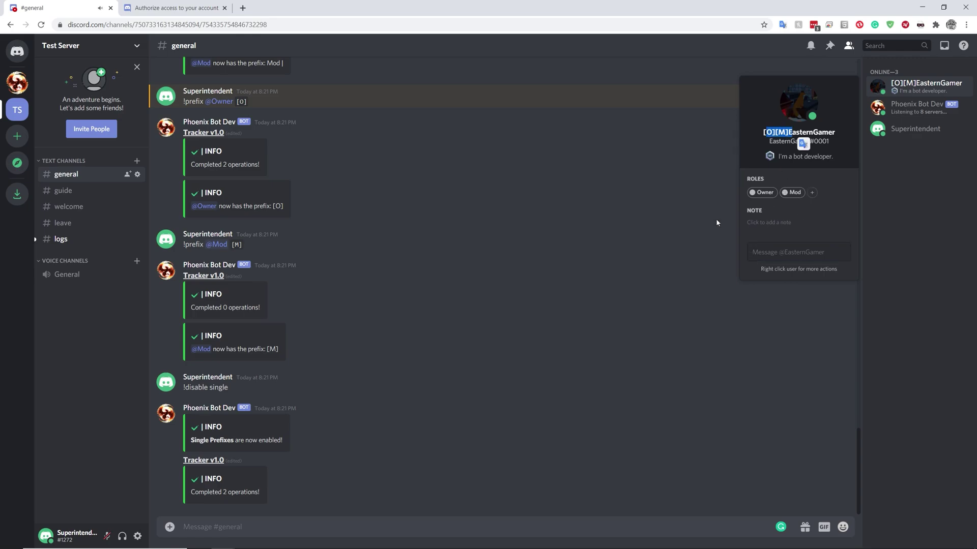
{"action": "left_click", "coordinate": [95, 245]}
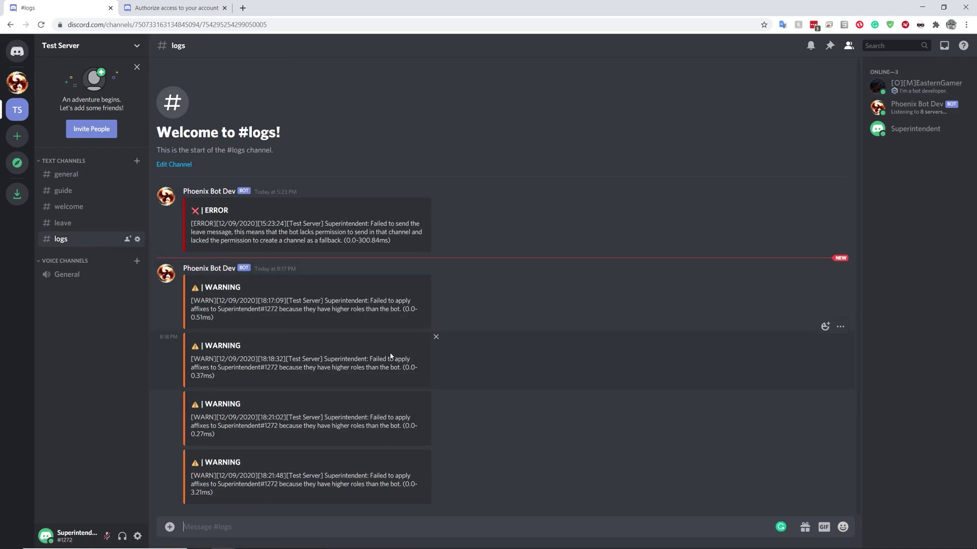
{"action": "left_click_drag", "start_coordinate": [224, 319], "coordinate": [187, 304]}
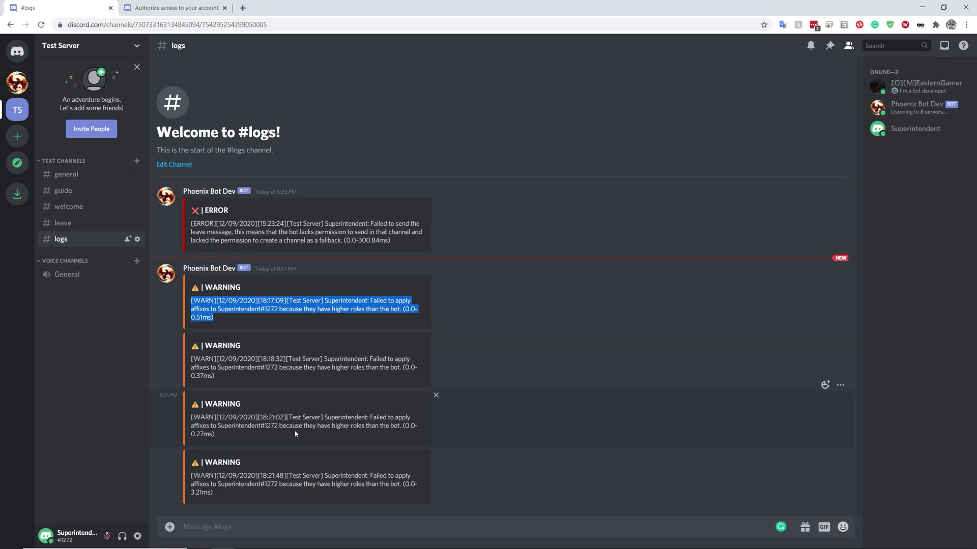
{"action": "left_click", "coordinate": [111, 176]}
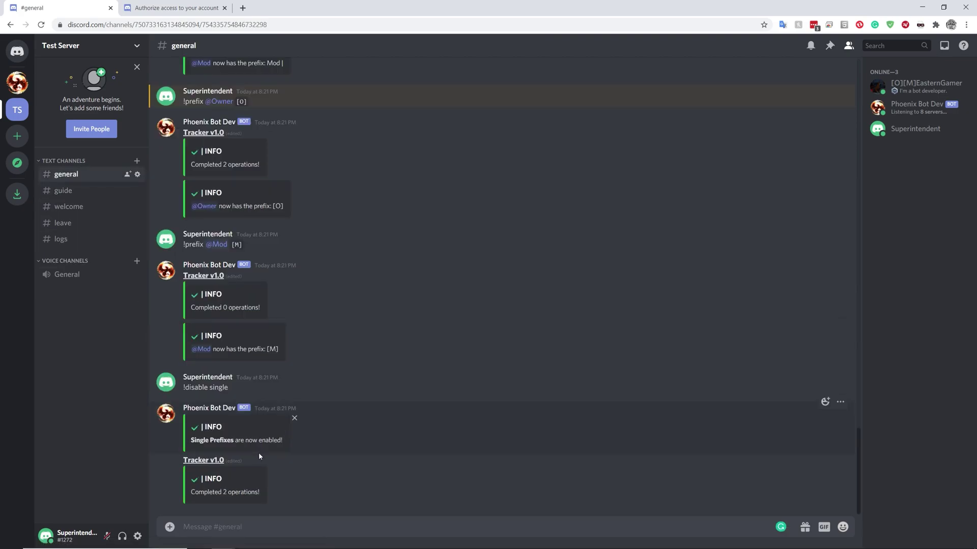
Check the bot developer member's profile, and set the Owner role's suffix to [Cool] with a !suffix command mentioning the role
{"action": "key", "text": "shift"}
{"action": "left_click", "coordinate": [918, 86]}
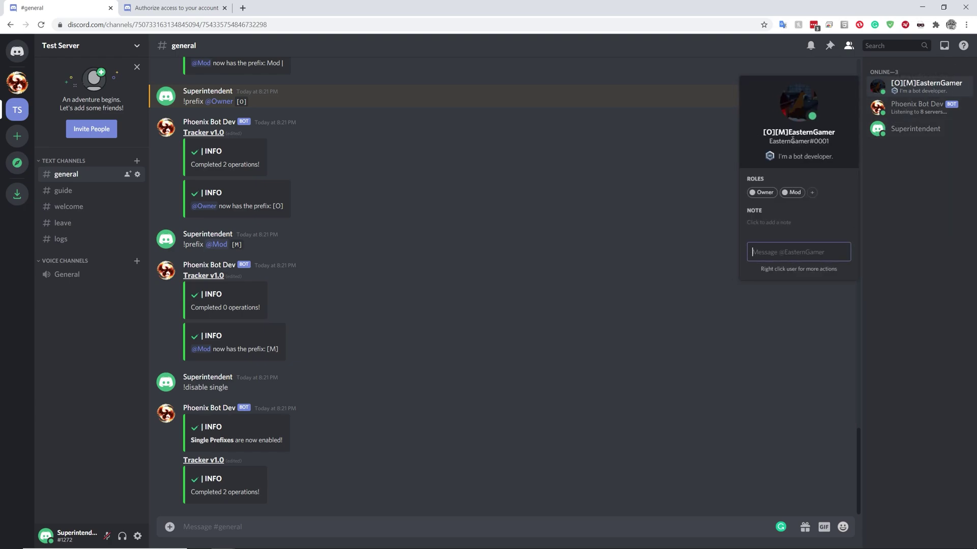
{"action": "left_click", "coordinate": [250, 527]}
{"action": "type", "text": "!suffix @"}
{"action": "key", "text": "BackSpace"}
{"action": "key", "text": "BackSpace"}
{"action": "type", "text": "@"}
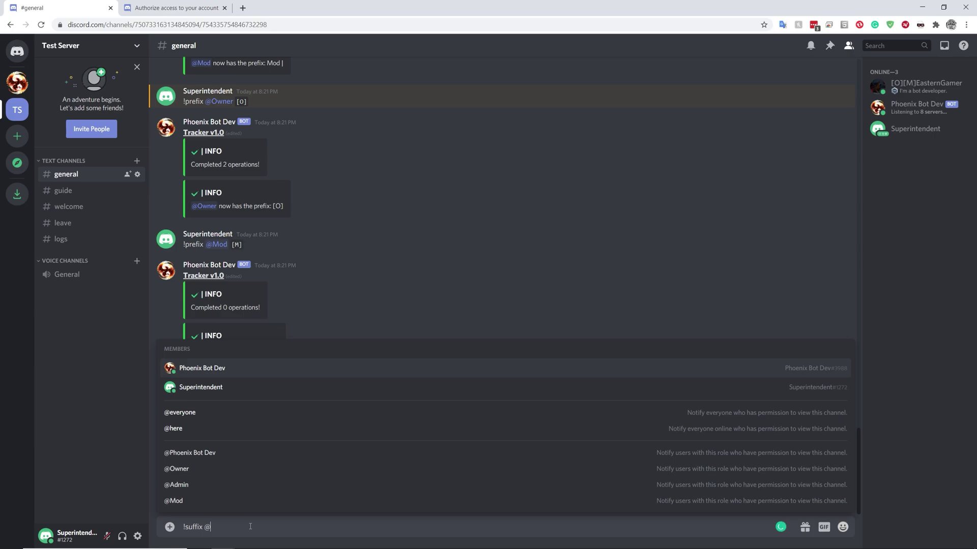
{"action": "key", "text": "Down"}
{"action": "key", "text": "Down"}
{"action": "key", "text": "Down"}
{"action": "key", "text": "Down"}
{"action": "key", "text": "Down"}
{"action": "key", "text": "Tab"}
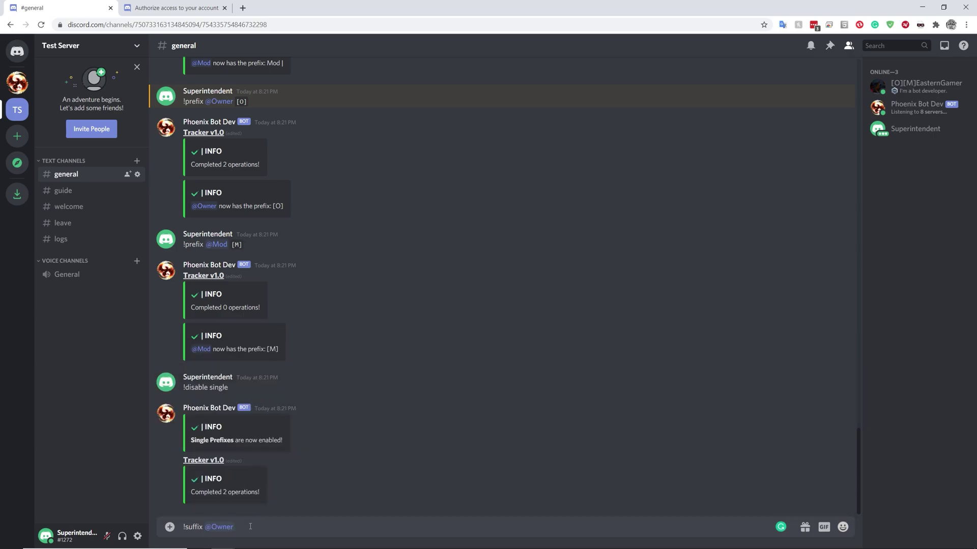
{"action": "type", "text": "``[Cool]"}
{"action": "key", "text": "Return"}
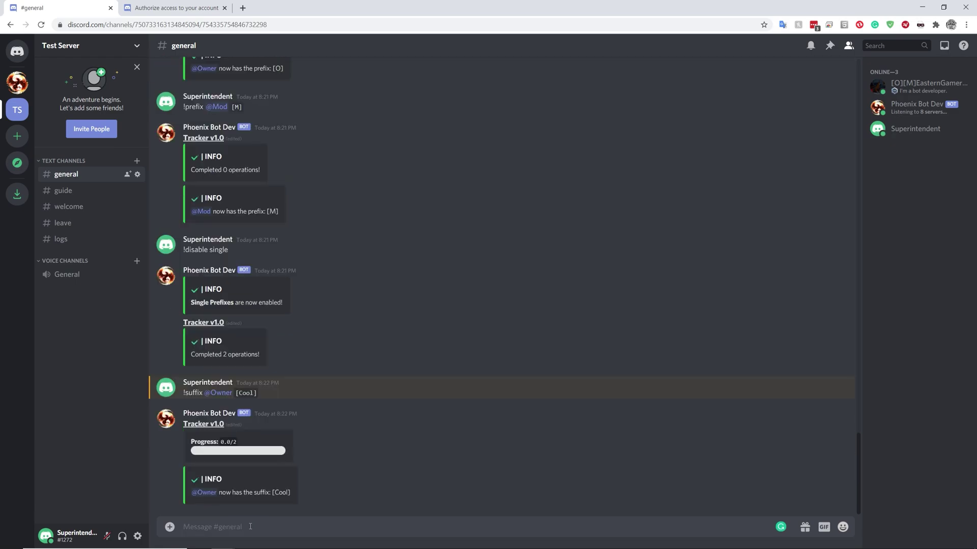
Check the bot developer member's nickname, and set the Mod role's suffix to " | OP Mod" with a !suffix command mentioning the role
{"action": "left_click", "coordinate": [918, 84]}
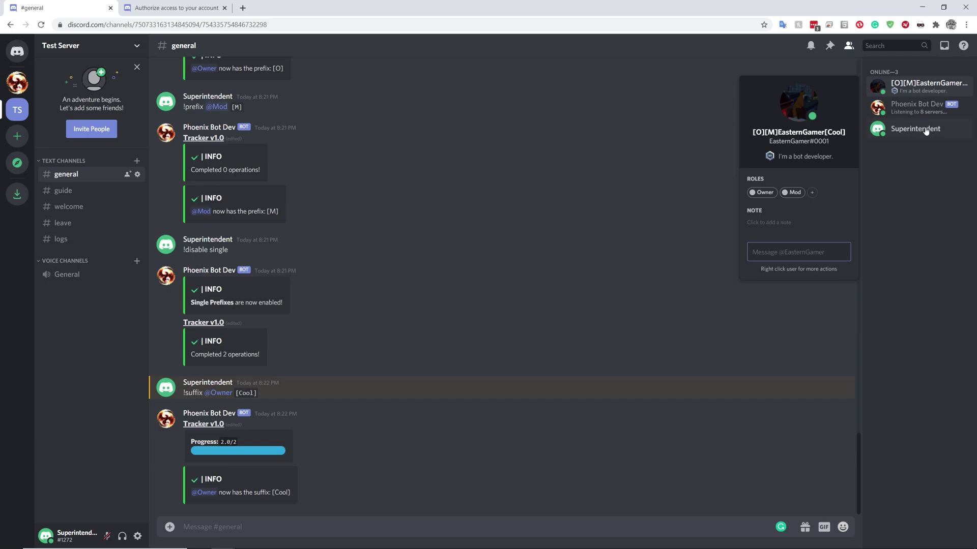
{"action": "left_click", "coordinate": [301, 492]}
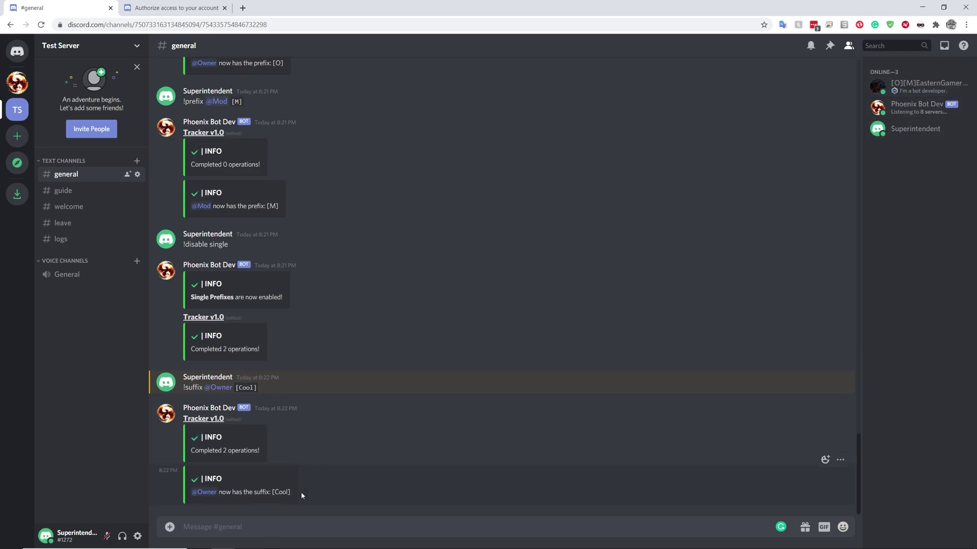
{"action": "left_click", "coordinate": [274, 535]}
{"action": "type", "text": "!suffix @"}
{"action": "key", "text": "Down"}
{"action": "key", "text": "Down"}
{"action": "key", "text": "Down"}
{"action": "key", "text": "Down"}
{"action": "key", "text": "Down"}
{"action": "key", "text": "Down"}
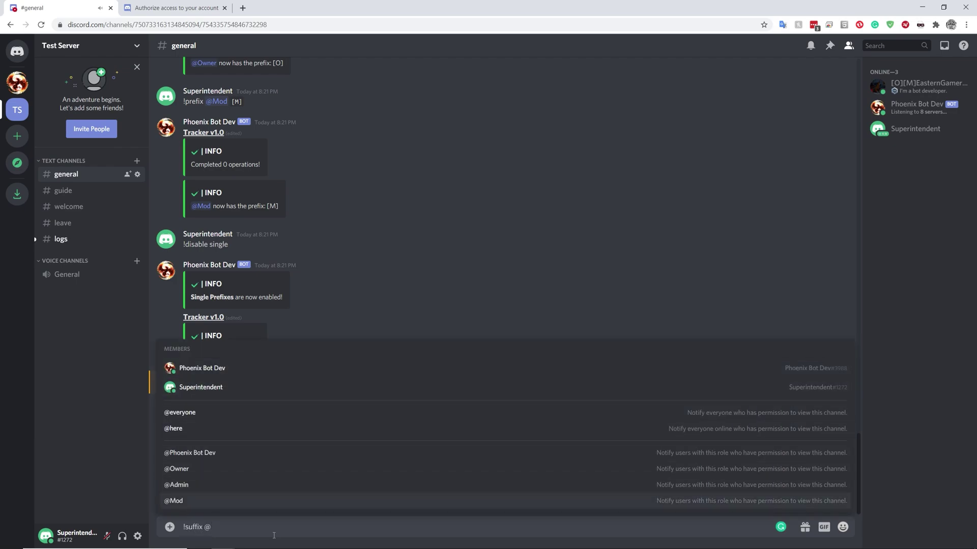
{"action": "key", "text": "Return"}
{"action": "type", "text": "``Mod`"}
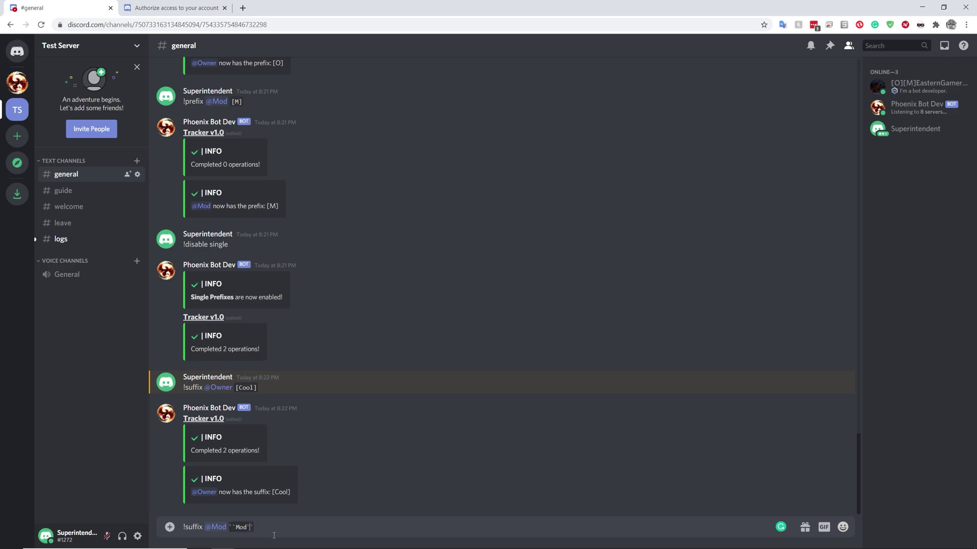
{"action": "type", "text": "OP "}
{"action": "type", "text": " |"}
{"action": "key", "text": "Return"}
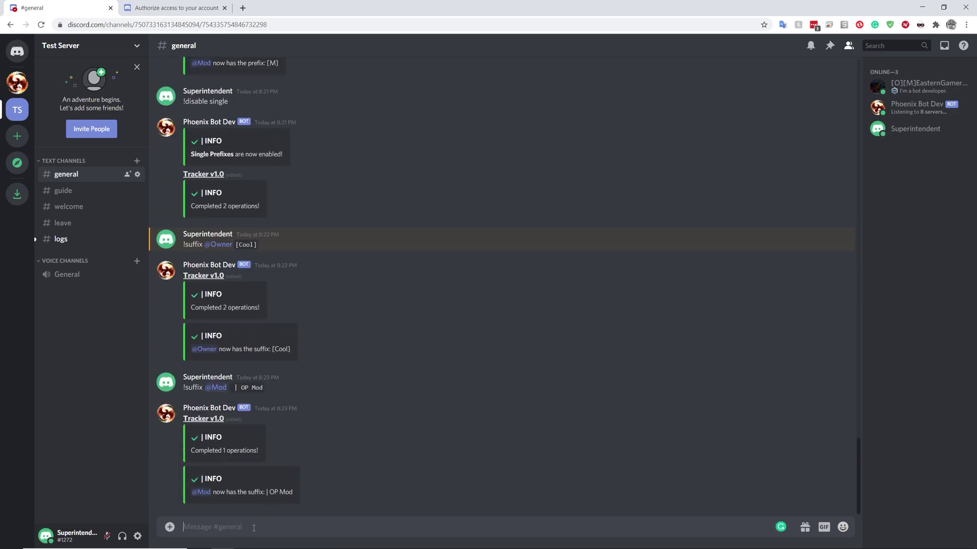
Examine the order and spacing of the role suffixes in the bot developer member's nickname
{"action": "left_click", "coordinate": [918, 85]}
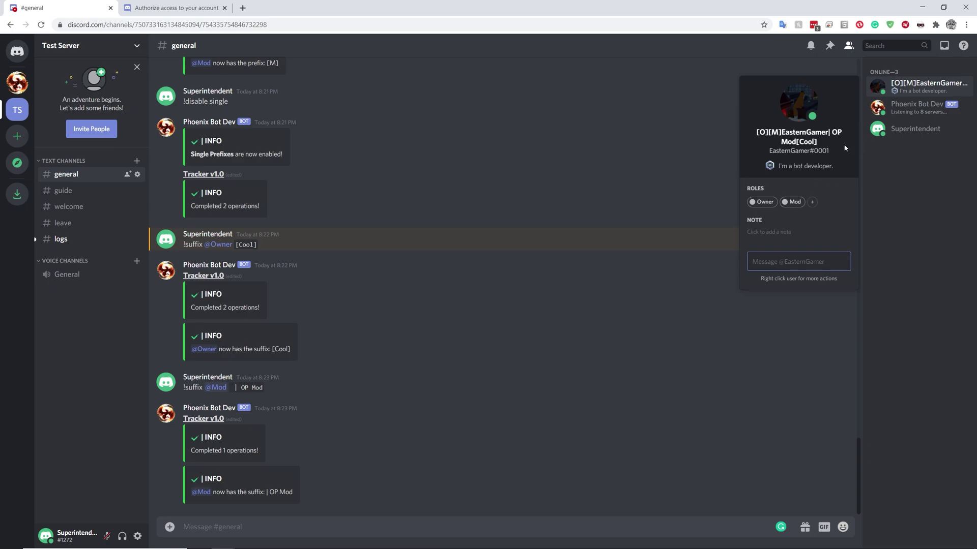
{"action": "left_click", "coordinate": [820, 145]}
{"action": "left_click_drag", "start_coordinate": [820, 145], "coordinate": [795, 143]}
{"action": "left_click", "coordinate": [845, 136]}
{"action": "left_click_drag", "start_coordinate": [825, 133], "coordinate": [833, 136]}
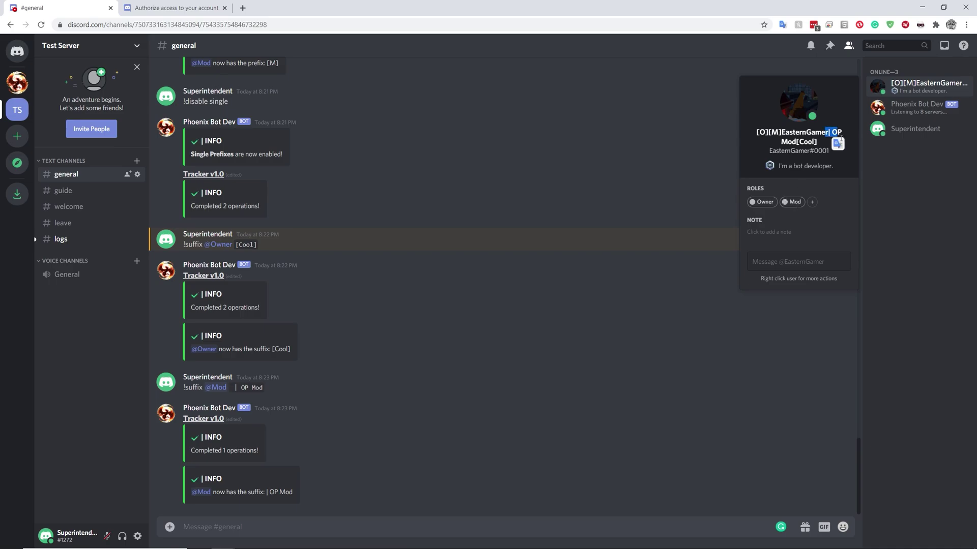
{"action": "left_click", "coordinate": [841, 137]}
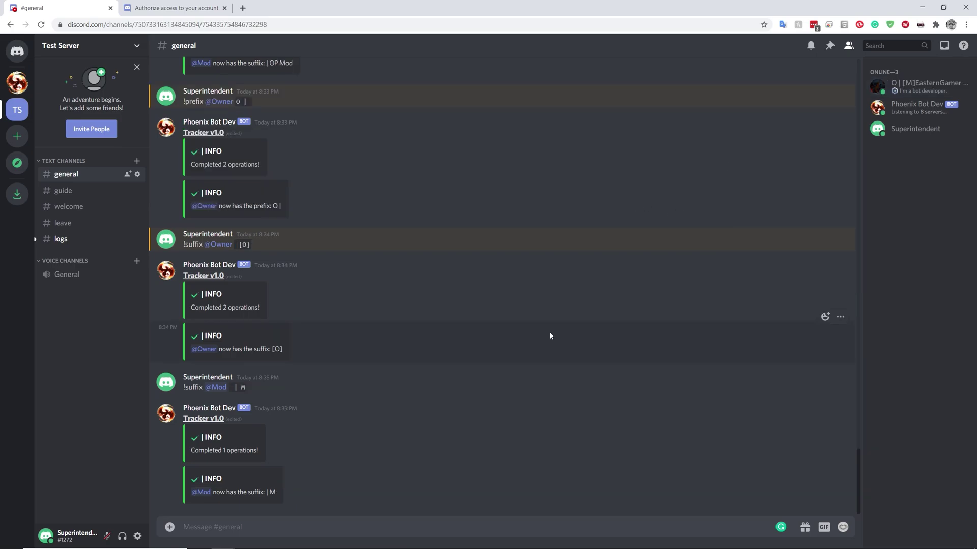
Remove the Owner and Mod roles from the bot developer member
{"action": "left_click", "coordinate": [913, 85]}
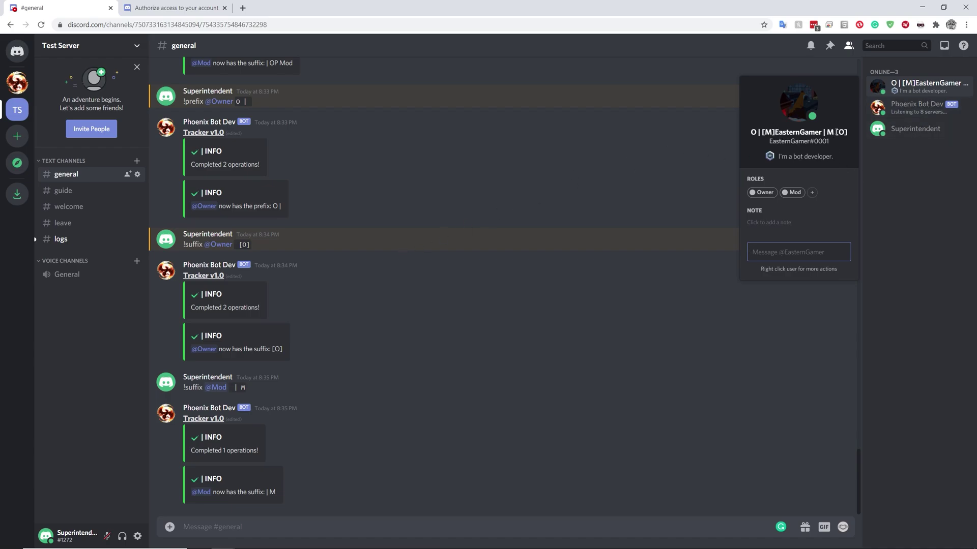
{"action": "left_click", "coordinate": [767, 153]}
{"action": "left_click", "coordinate": [752, 193]}
{"action": "left_click", "coordinate": [752, 193]}
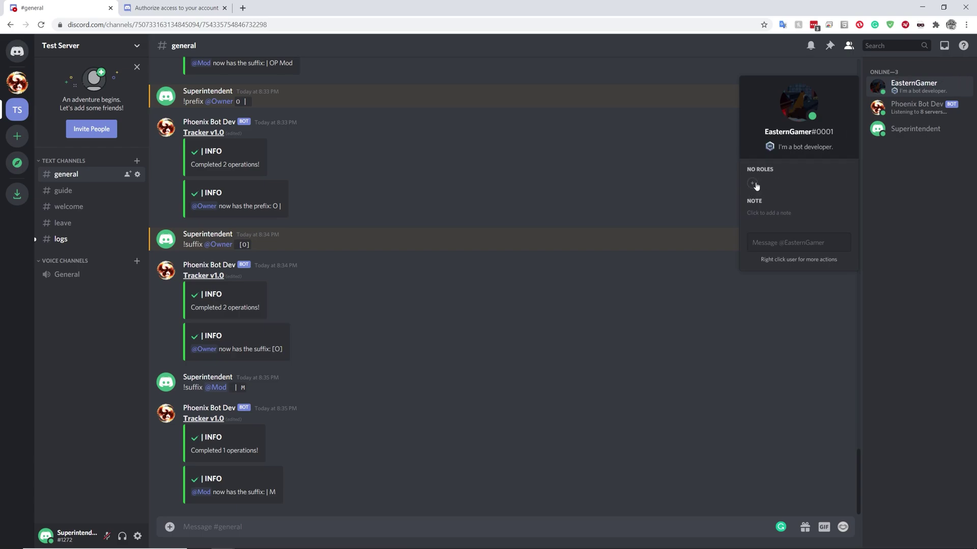
Give the bot developer member the Owner, Admin and Mod roles, and close the member's profile
{"action": "left_click", "coordinate": [753, 183]}
{"action": "left_click", "coordinate": [733, 247]}
{"action": "left_click", "coordinate": [787, 183]}
{"action": "key", "text": "Return"}
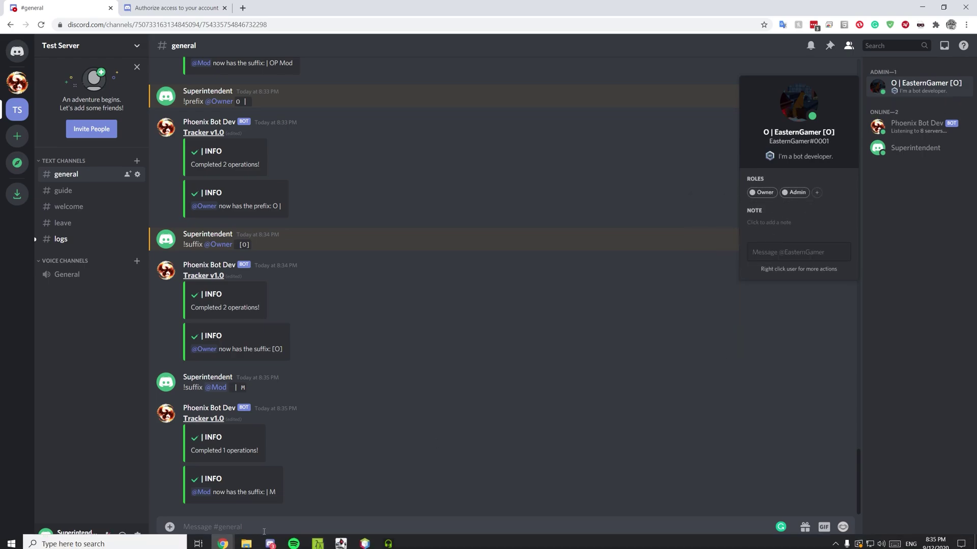
{"action": "left_click", "coordinate": [822, 196]}
{"action": "left_click", "coordinate": [776, 248]}
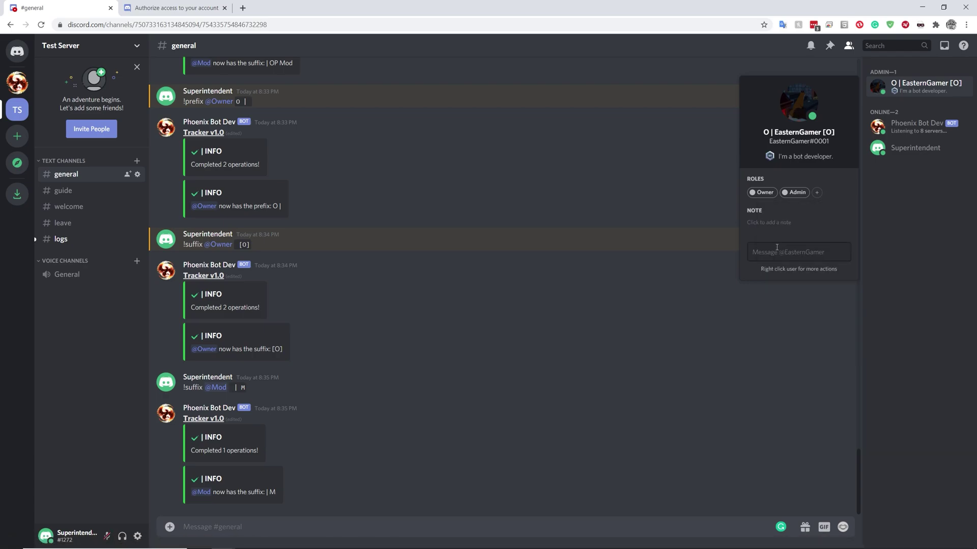
{"action": "left_click", "coordinate": [397, 520]}
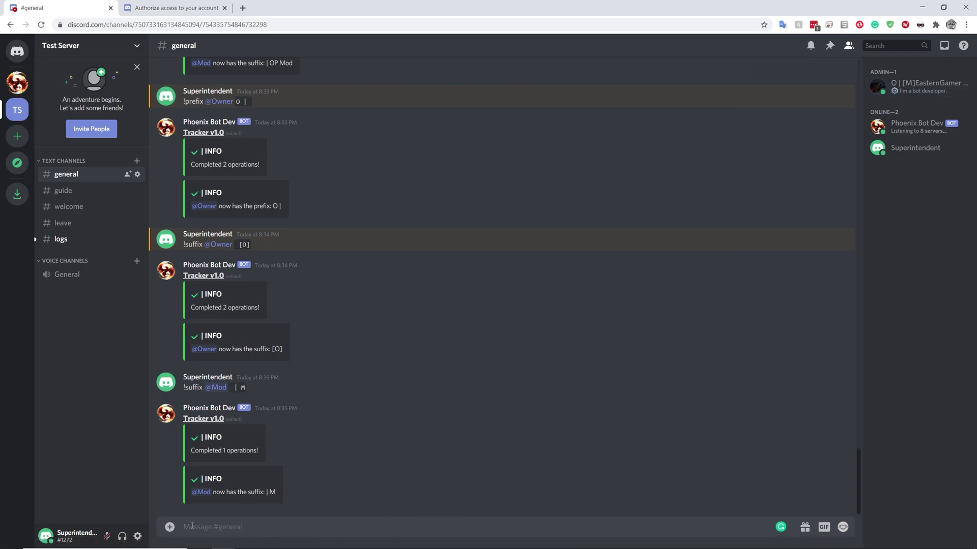
Set the Owner role's suffix to "Cool dude" with a !suffix command mentioning the role and the suffix in double backticks
{"action": "type", "text": "!"}
{"action": "type", "text": "suffix"}
{"action": "key", "text": "BackSpace"}
{"action": "key", "text": "BackSpace"}
{"action": "type", "text": "ix @"}
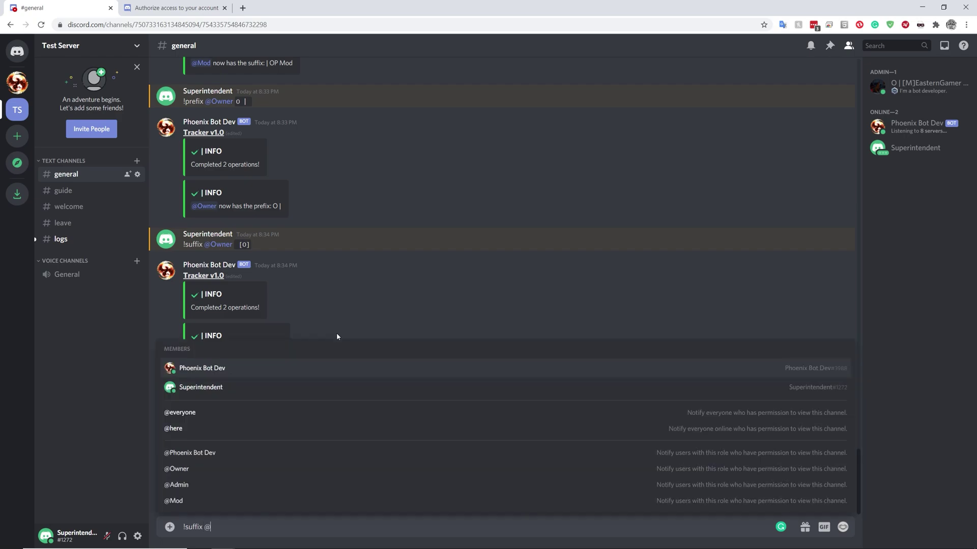
{"action": "key", "text": "Down"}
{"action": "key", "text": "Up"}
{"action": "key", "text": "Up"}
{"action": "key", "text": "Down"}
{"action": "key", "text": "Tab"}
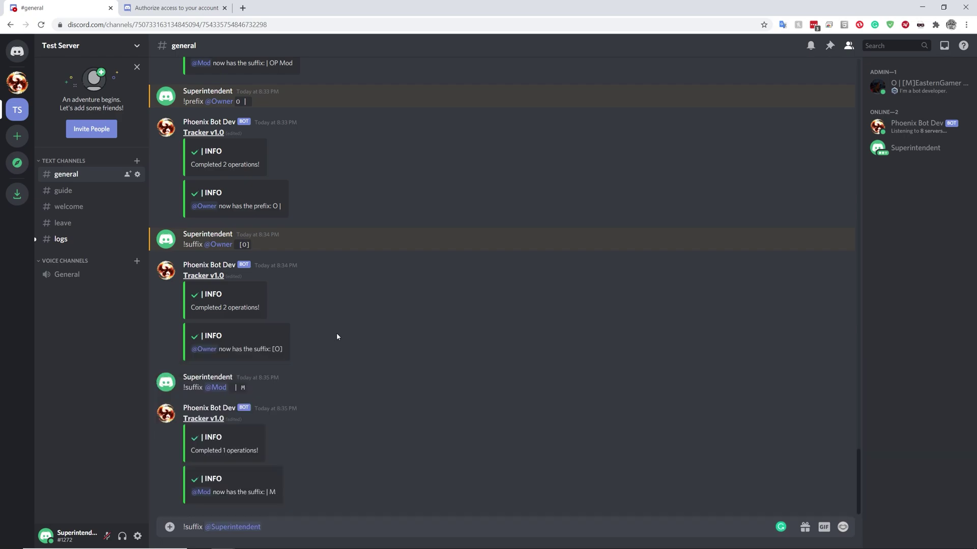
{"action": "key", "text": "BackSpace"}
{"action": "key", "text": "BackSpace"}
{"action": "type", "text": "@"}
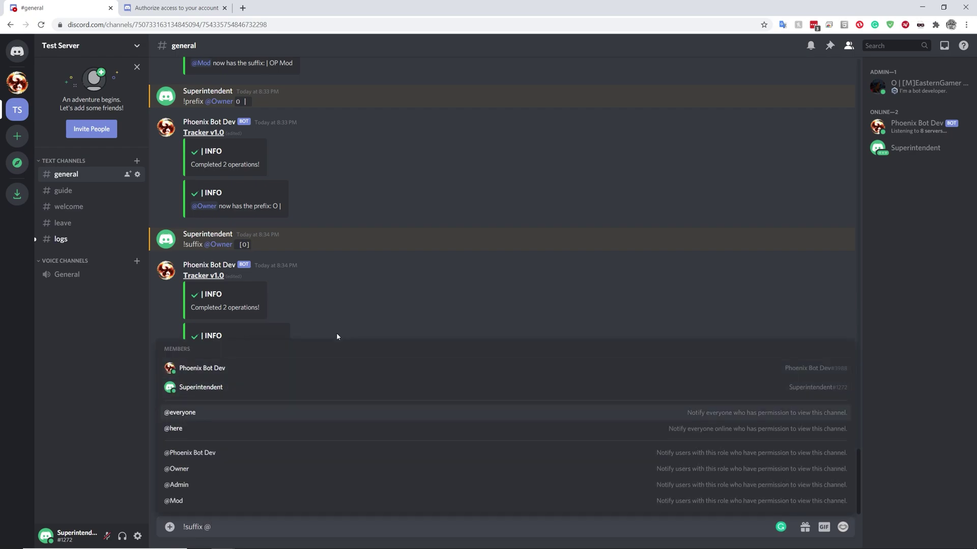
{"action": "key", "text": "Down"}
{"action": "key", "text": "Down"}
{"action": "key", "text": "Down"}
{"action": "key", "text": "Tab"}
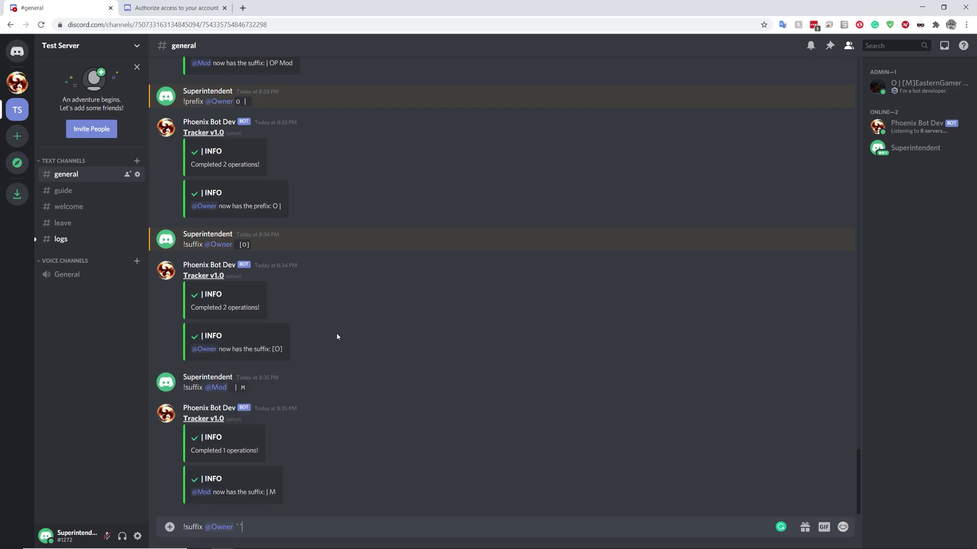
{"action": "type", "text": "Cool dude``"}
{"action": "key", "text": "Return"}
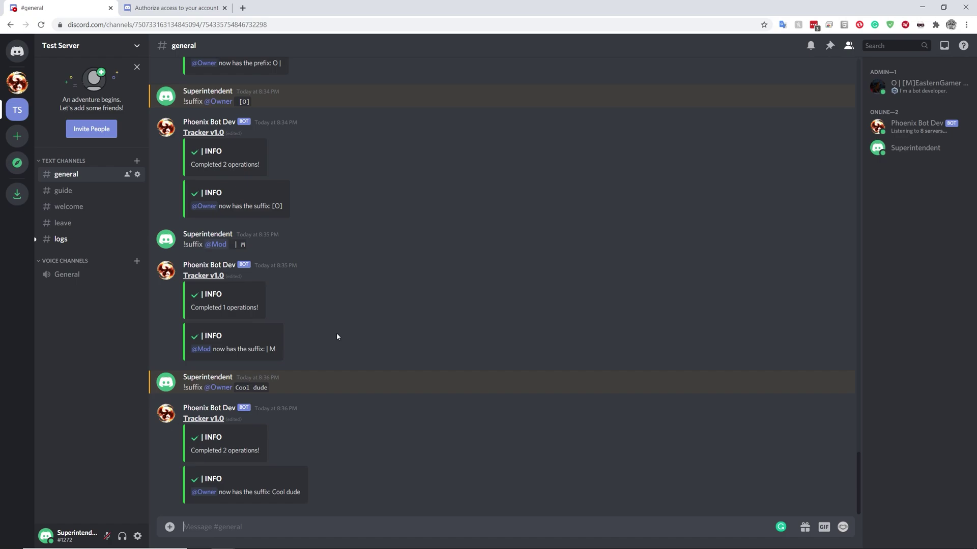
Copy the last !suffix command for the Owner role and resend it with the suffix "Cool dudedddddd"
{"action": "left_click", "coordinate": [830, 378]}
{"action": "key", "text": "ctrl+a"}
{"action": "key", "text": "ctrl+c"}
{"action": "left_click", "coordinate": [356, 502]}
{"action": "key", "text": "ctrl+v"}
{"action": "type", "text": "dddddd"}
{"action": "key", "text": "Return"}
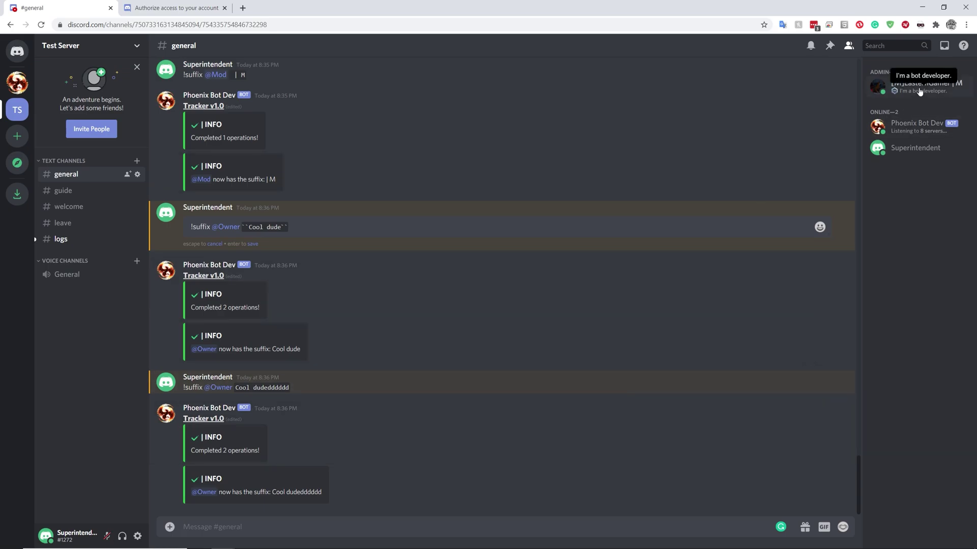
Check the bot developer member's profile and the bot's entries in the logs channel, and return to the general channel
{"action": "left_click", "coordinate": [896, 84]}
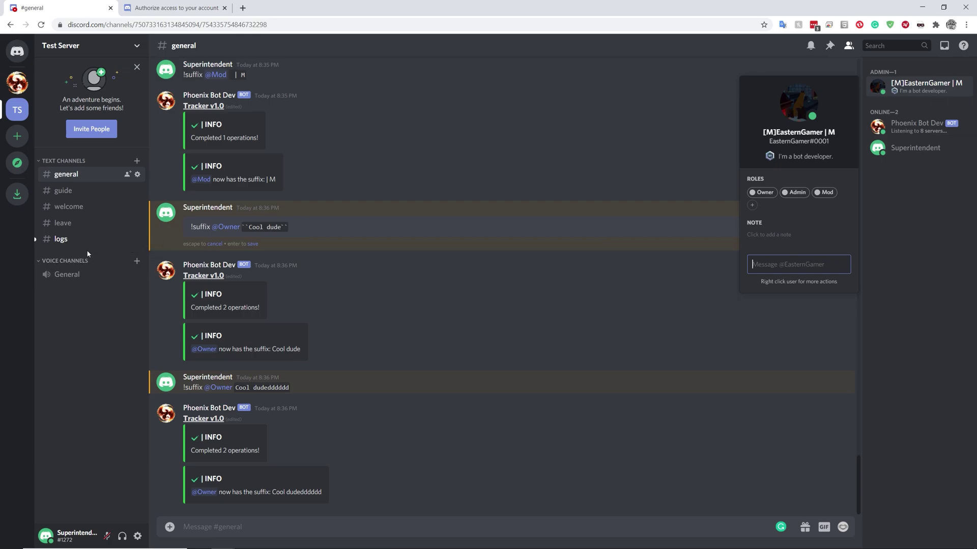
{"action": "left_click", "coordinate": [61, 240]}
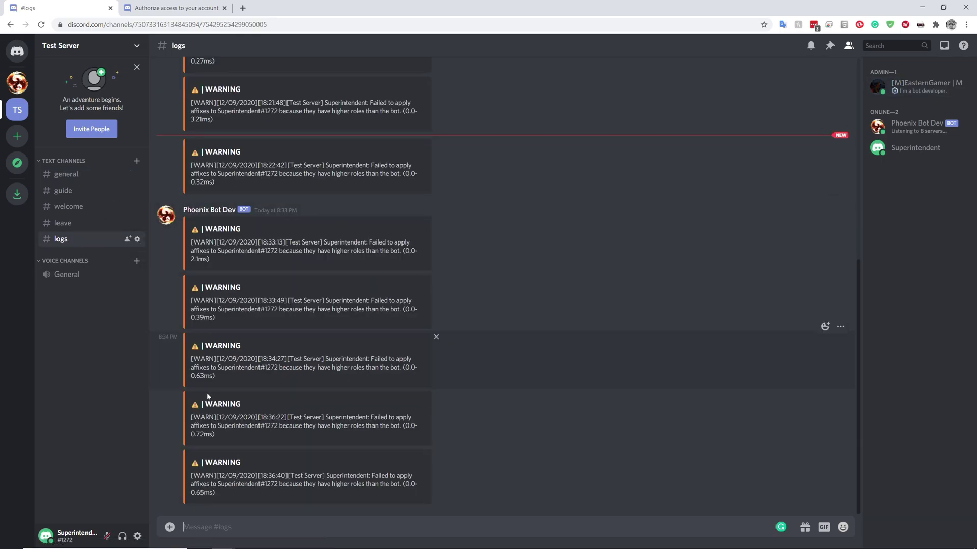
{"action": "left_click", "coordinate": [70, 163]}
{"action": "left_click", "coordinate": [71, 164]}
{"action": "left_click", "coordinate": [66, 174]}
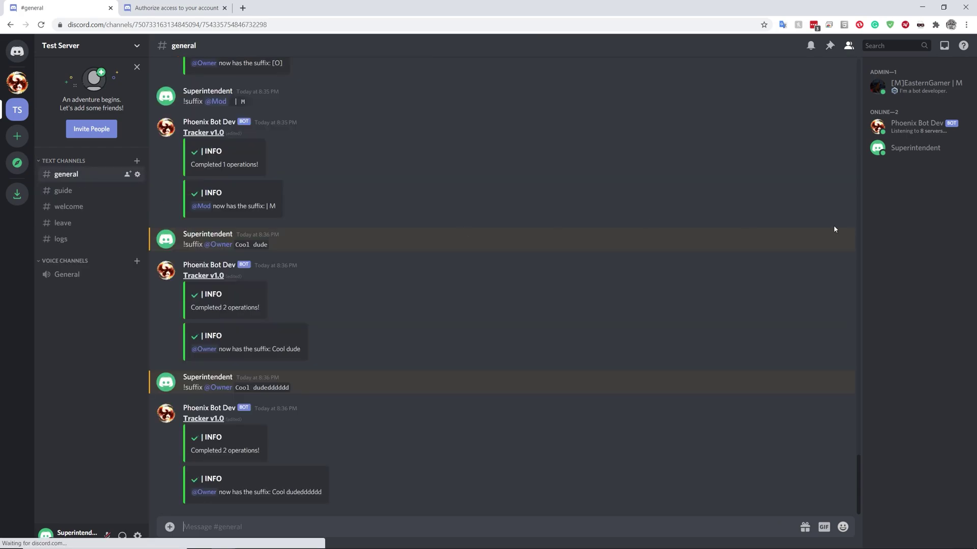
View the roles on the command sender's own member profile, and close it
{"action": "left_click", "coordinate": [900, 151]}
{"action": "left_click", "coordinate": [752, 228]}
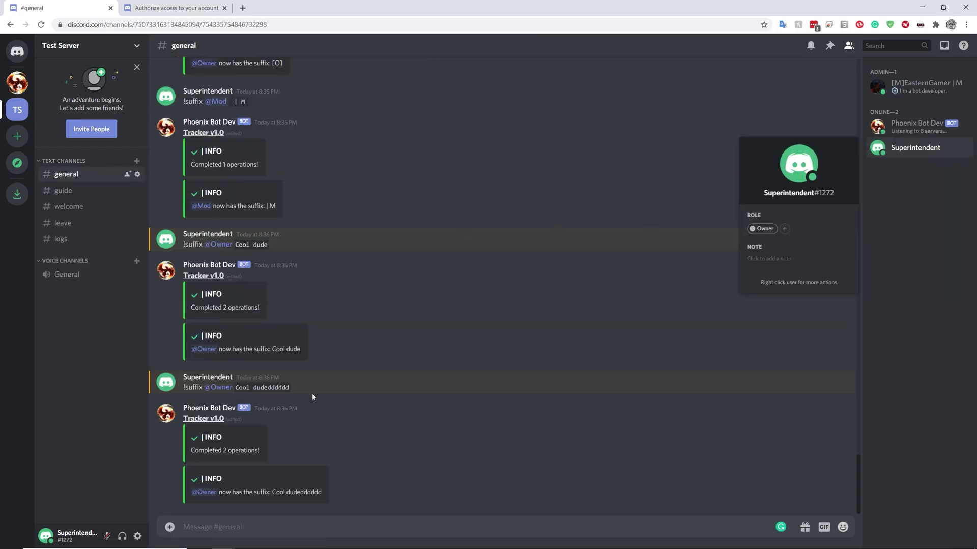
{"action": "left_click", "coordinate": [443, 468]}
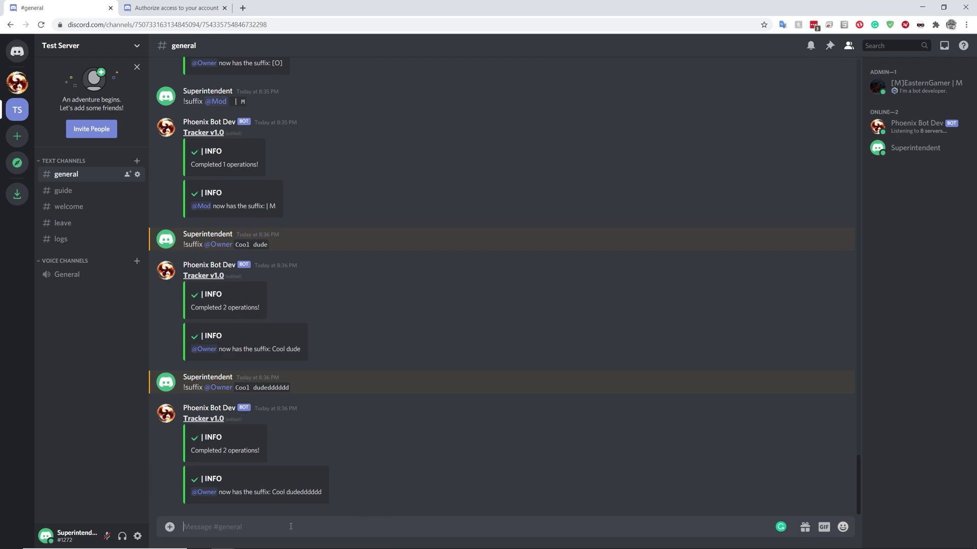
Enable single prefixes with the command "!enable single", and check the bot developer member's nickname
{"action": "type", "text": "!enable single"}
{"action": "key", "text": "Return"}
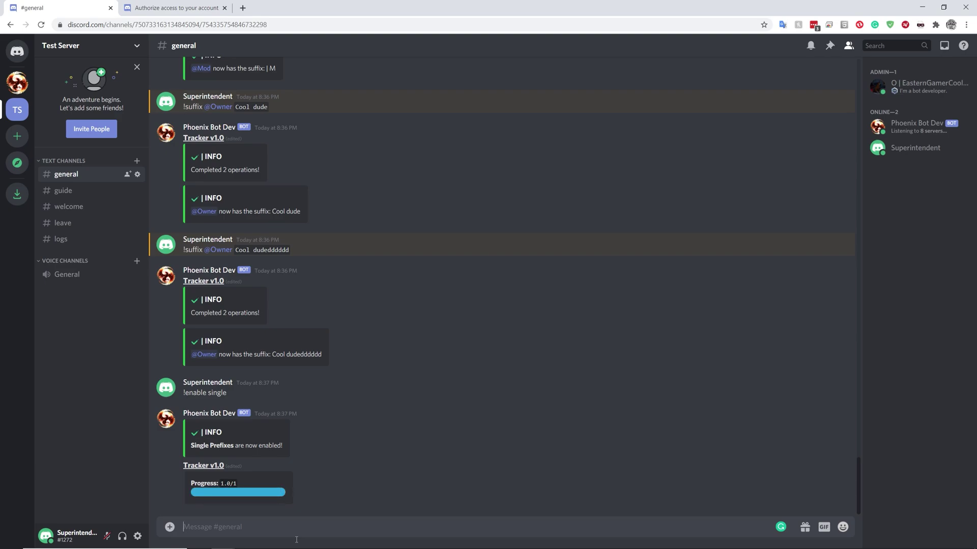
{"action": "left_click", "coordinate": [918, 85]}
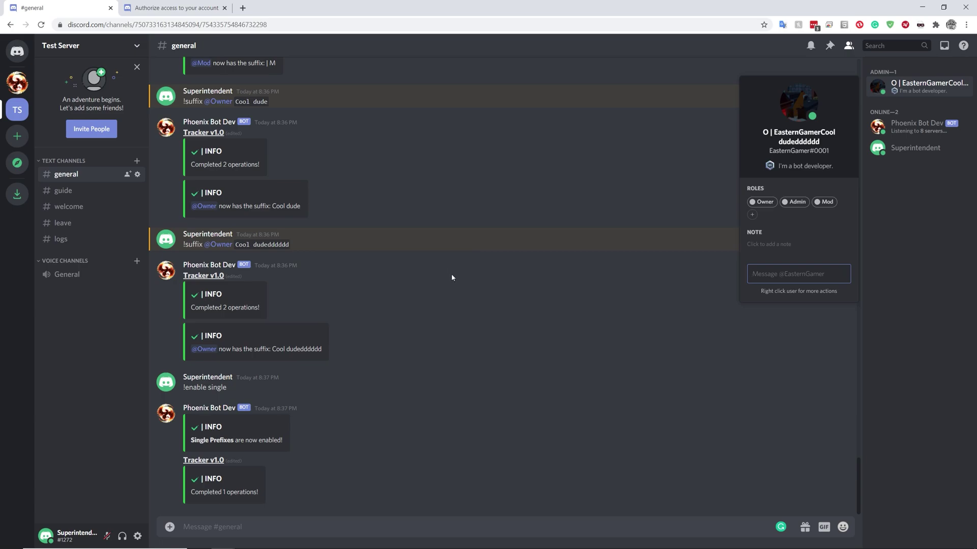
Remove the Owner role's prefix with a !remove prefix command mentioning the role, and check the bot developer member's nickname
{"action": "left_click", "coordinate": [263, 527]}
{"action": "type", "text": "!remove"}
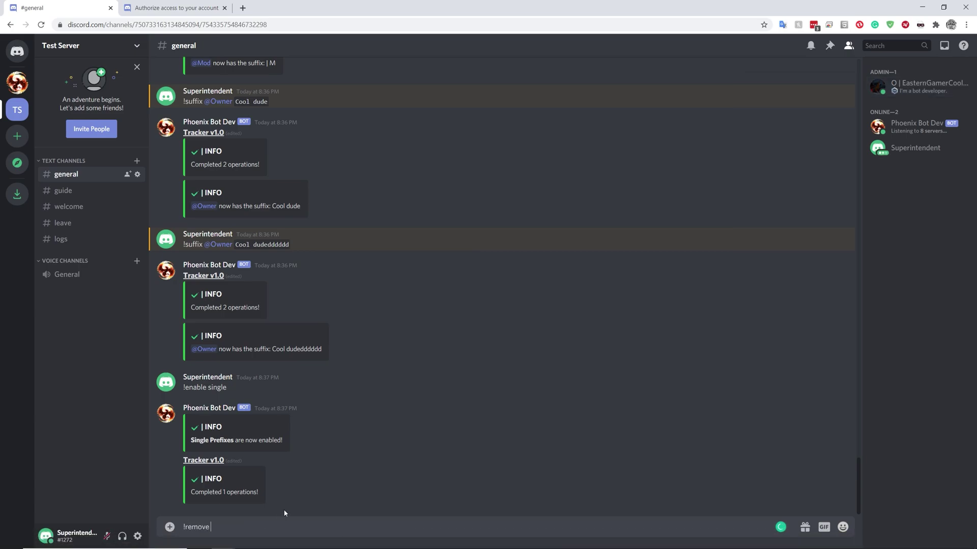
{"action": "type", "text": " prefix @Owner"}
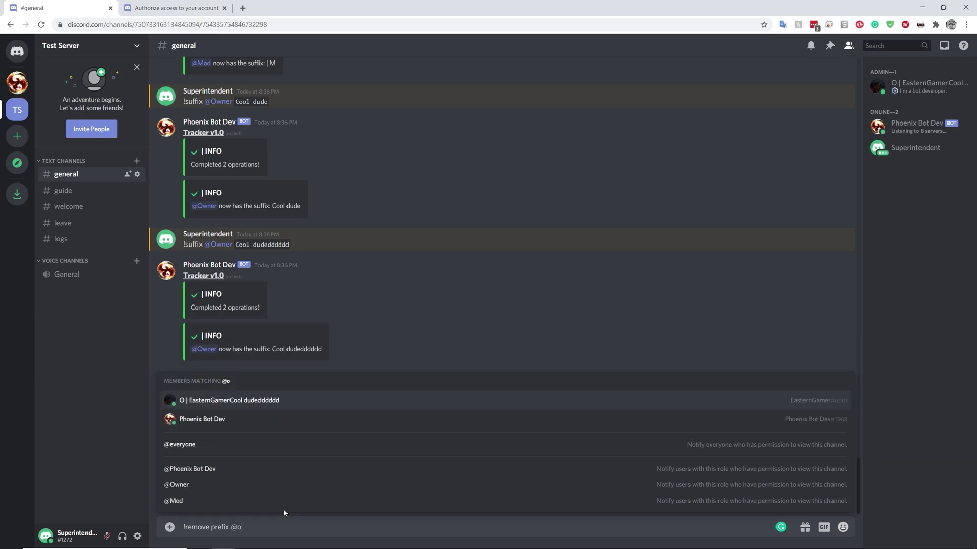
{"action": "key", "text": "Return"}
{"action": "key", "text": "Return"}
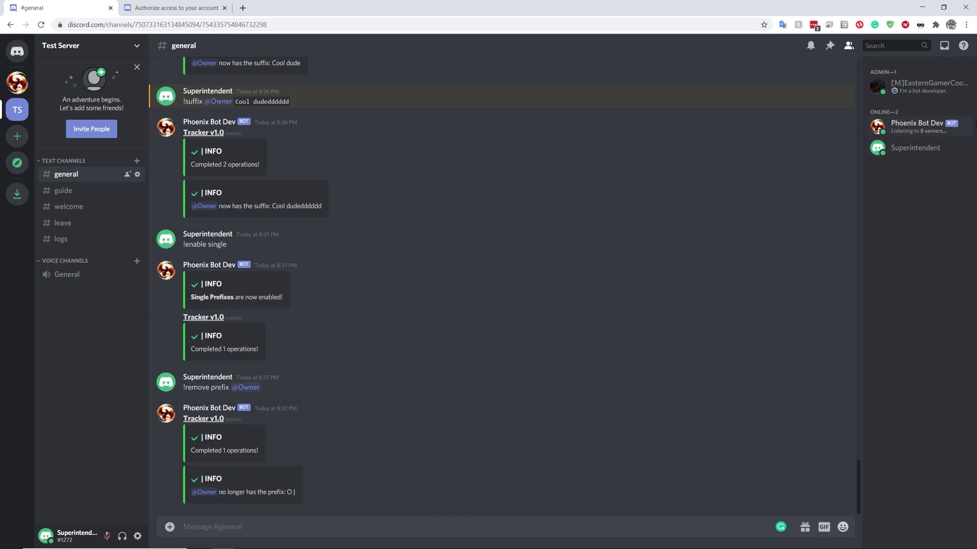
{"action": "left_click", "coordinate": [910, 85]}
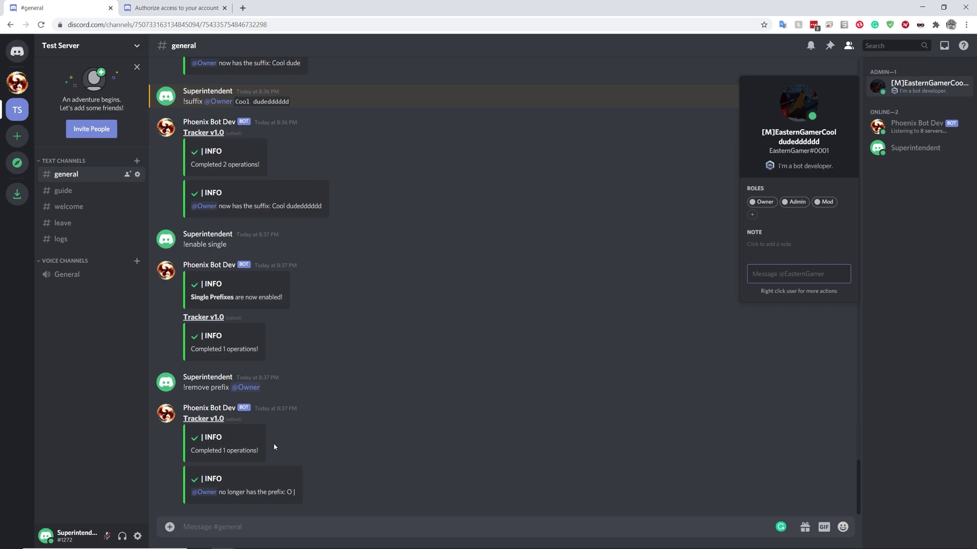
List the server's role prefixes and suffixes with the command "!list affix"
{"action": "left_click", "coordinate": [229, 527]}
{"action": "type", "text": "!"}
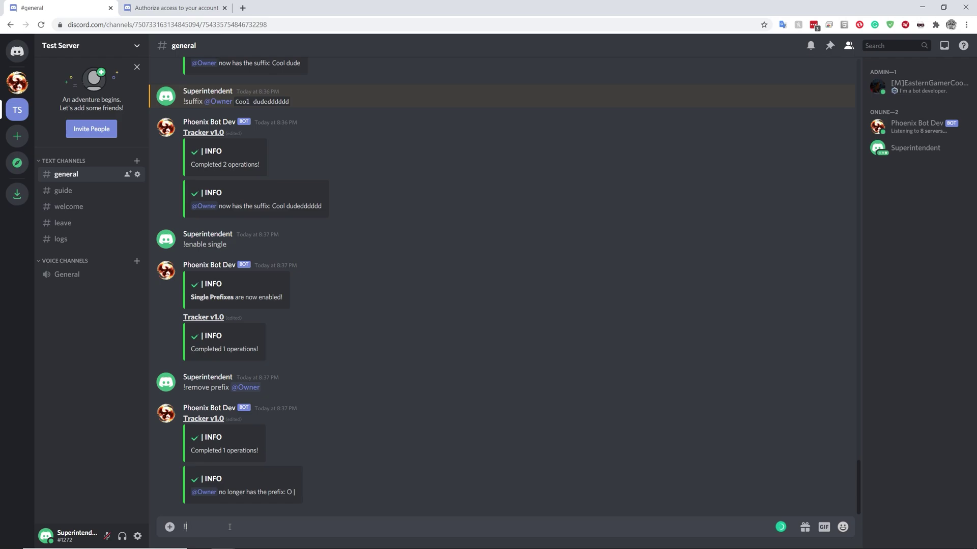
{"action": "type", "text": "list affix"}
{"action": "key", "text": "Return"}
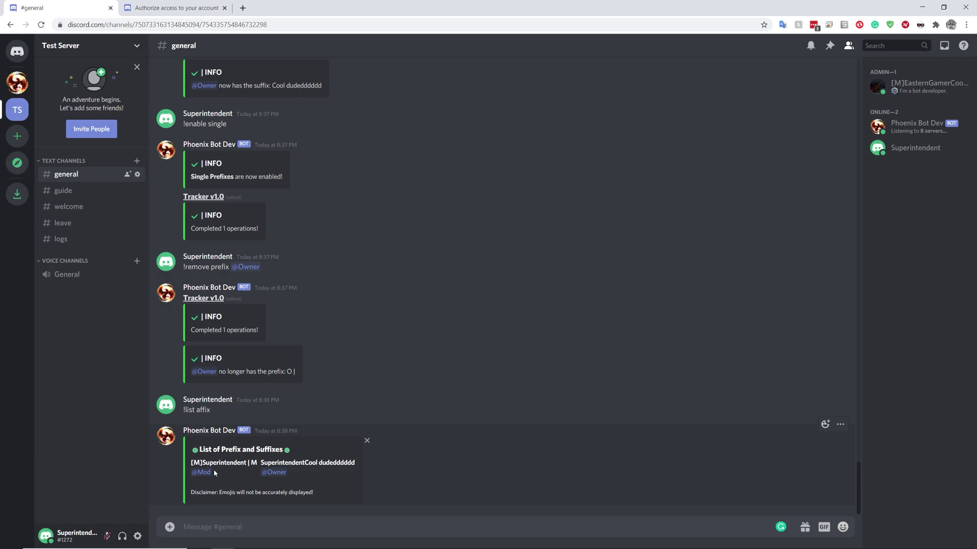
Examine the Mod and Owner entries and the emoji disclaimer in the bot's list of prefixes and suffixes
{"action": "mouse_move", "coordinate": [209, 470]}
{"action": "left_mouse_down"}
{"action": "mouse_move", "coordinate": [191, 476]}
{"action": "mouse_move", "coordinate": [213, 473]}
{"action": "mouse_move", "coordinate": [197, 465]}
{"action": "left_mouse_up"}
{"action": "left_click", "coordinate": [249, 468]}
{"action": "left_click", "coordinate": [196, 465]}
{"action": "left_click_drag", "start_coordinate": [257, 464], "coordinate": [192, 460]}
{"action": "left_click", "coordinate": [293, 473]}
{"action": "left_click_drag", "start_coordinate": [355, 463], "coordinate": [188, 494]}
{"action": "left_click", "coordinate": [321, 496]}
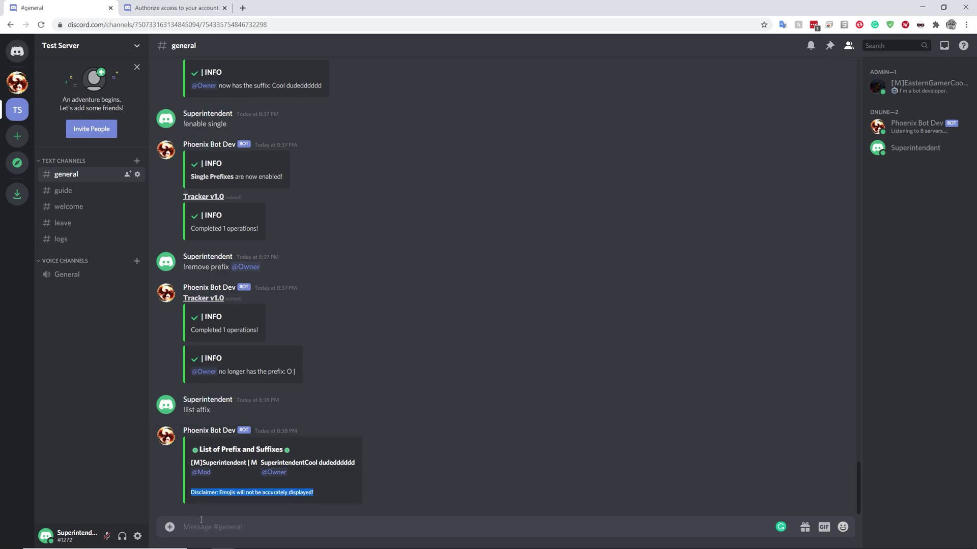
{"action": "left_click", "coordinate": [336, 525]}
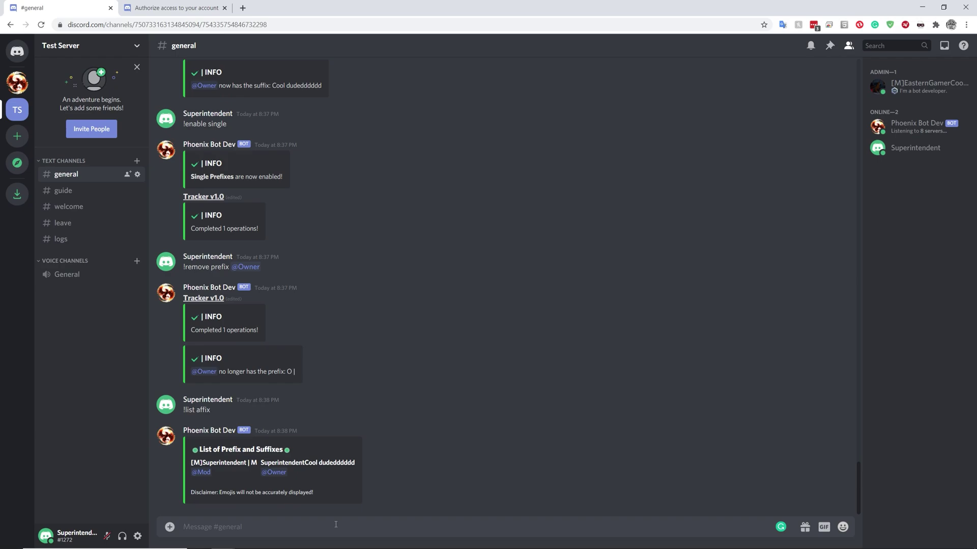
Compose a !prefix command that mentions the Owner role, without sending it
{"action": "type", "text": "!prefix @"}
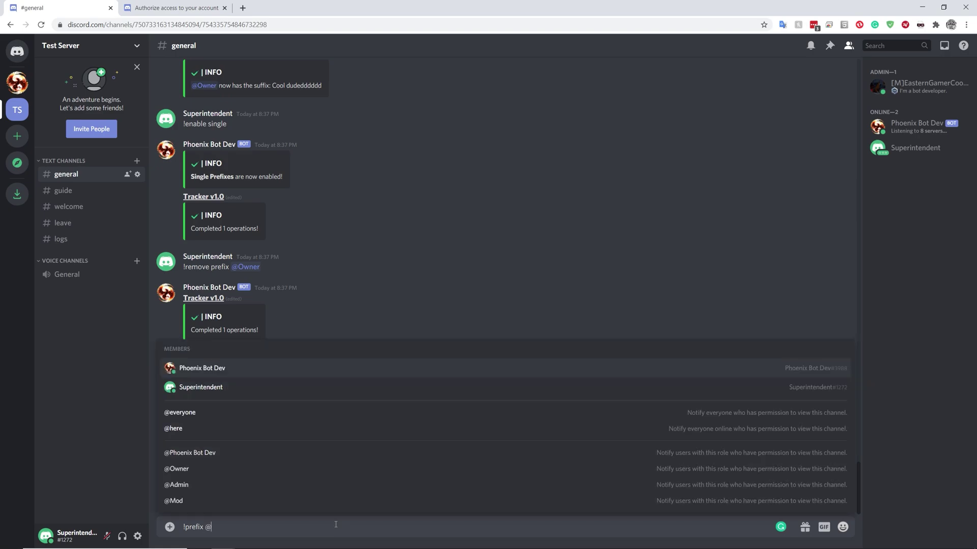
{"action": "key", "text": "Down"}
{"action": "key", "text": "Down"}
{"action": "key", "text": "Down"}
{"action": "key", "text": "Down"}
{"action": "key", "text": "Down"}
{"action": "key", "text": "Return"}
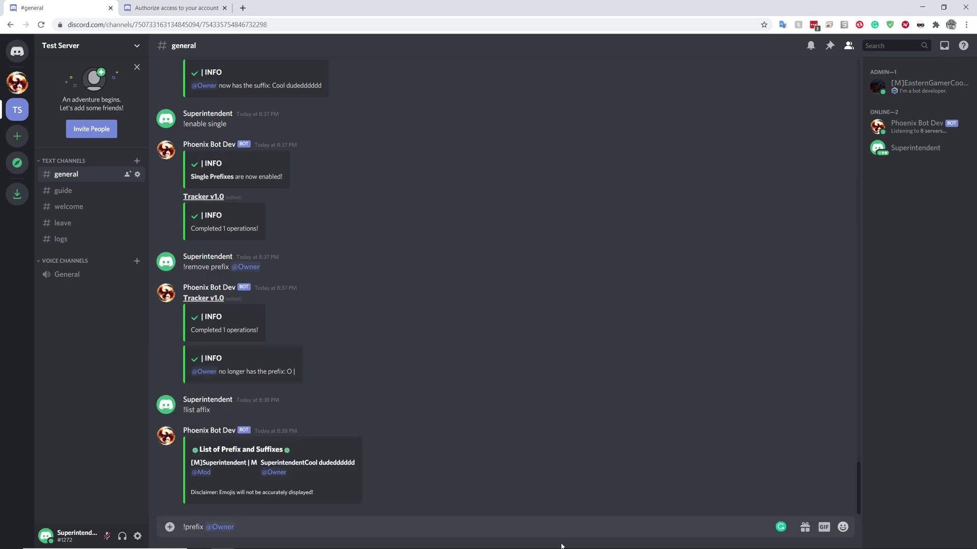
Add the fork and knife emoji inside double backticks as the prefix in the unsent !prefix command
{"action": "type", "text": "``"}
{"action": "left_click", "coordinate": [843, 527]}
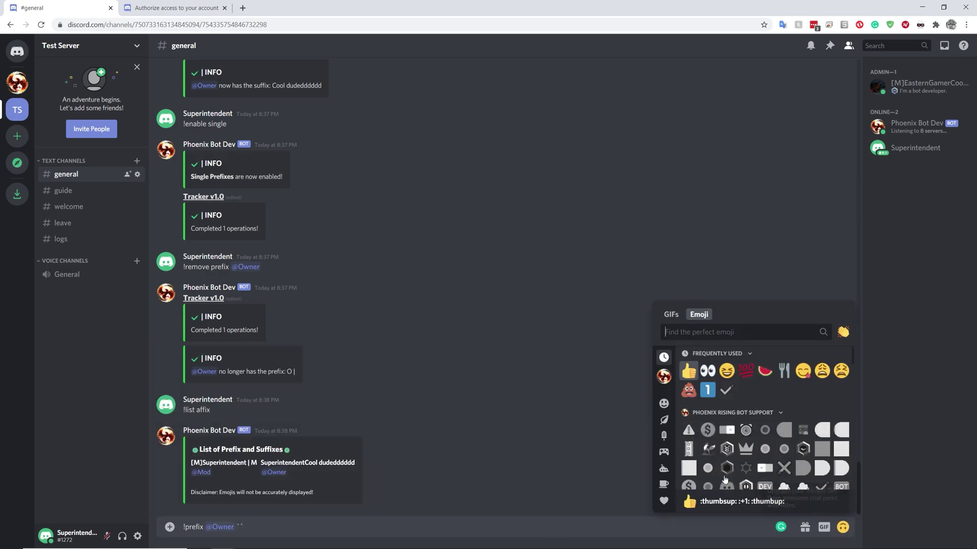
{"action": "key", "text": "Escape"}
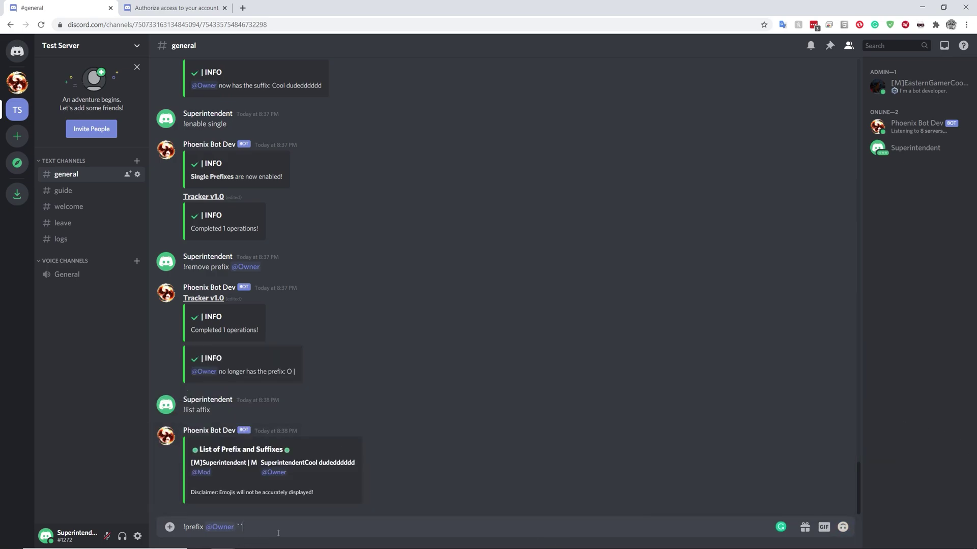
{"action": "type", "text": "``"}
{"action": "left_click", "coordinate": [842, 527]}
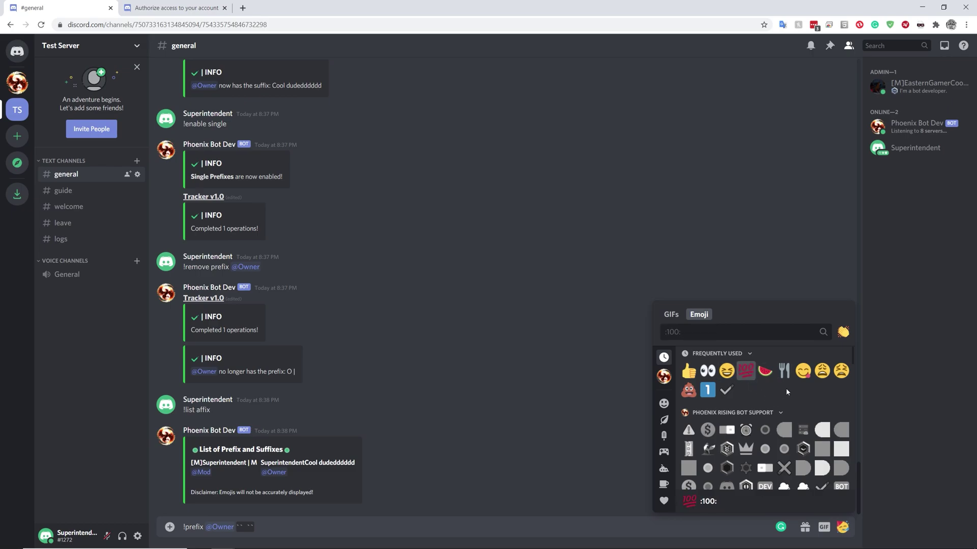
{"action": "left_click", "coordinate": [784, 371]}
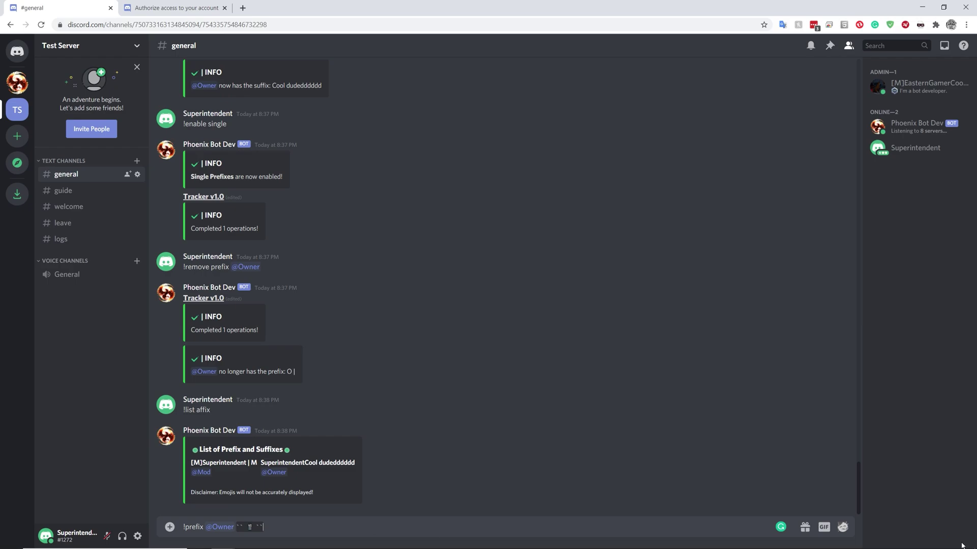
{"action": "left_click", "coordinate": [842, 527]}
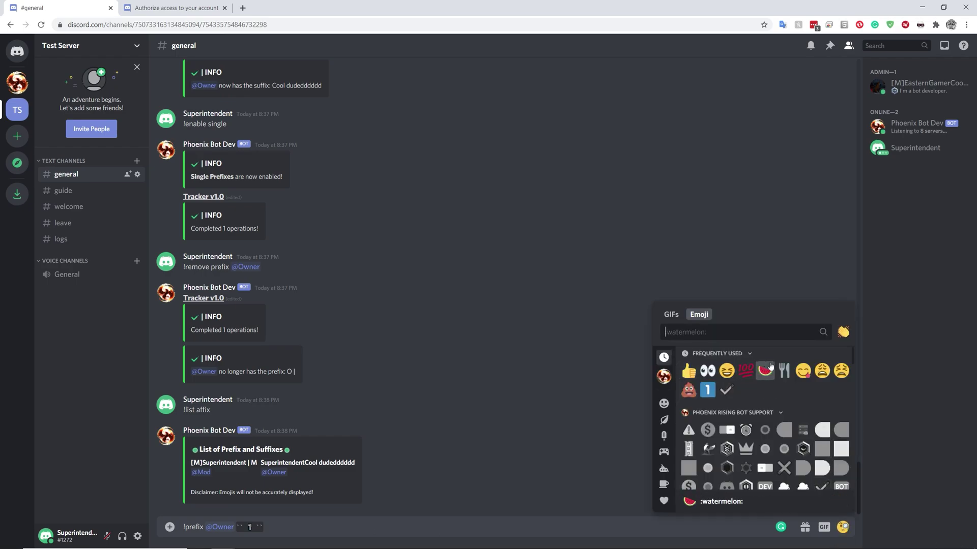
{"action": "left_click", "coordinate": [773, 369]}
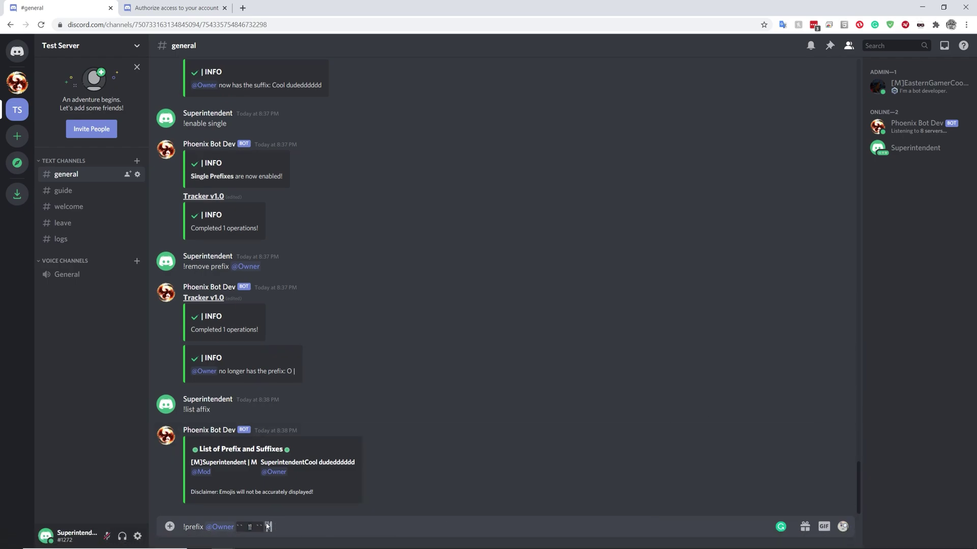
{"action": "left_click_drag", "start_coordinate": [276, 528], "coordinate": [264, 530]}
{"action": "type", "text": "🍴"}
{"action": "key", "text": "BackSpace"}
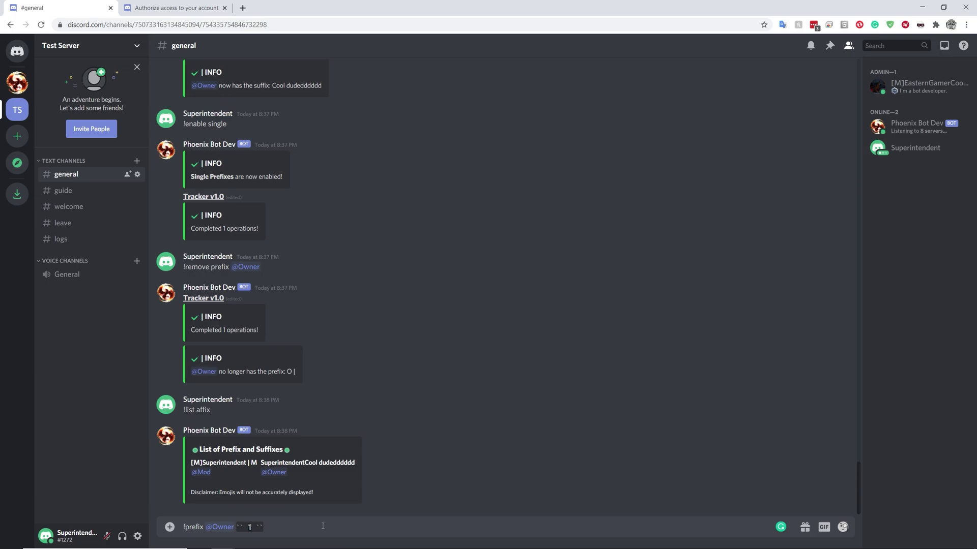
Put "|" after the fork and knife emoji and send the Owner prefix command, and check the bot developer member's nickname
{"action": "type", "text": "|"}
{"action": "key", "text": "Return"}
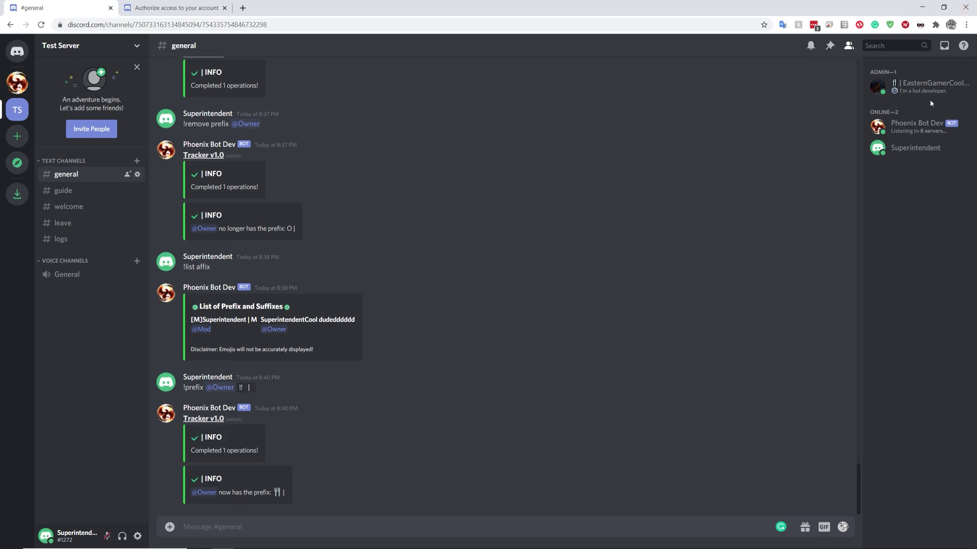
{"action": "left_click", "coordinate": [916, 90]}
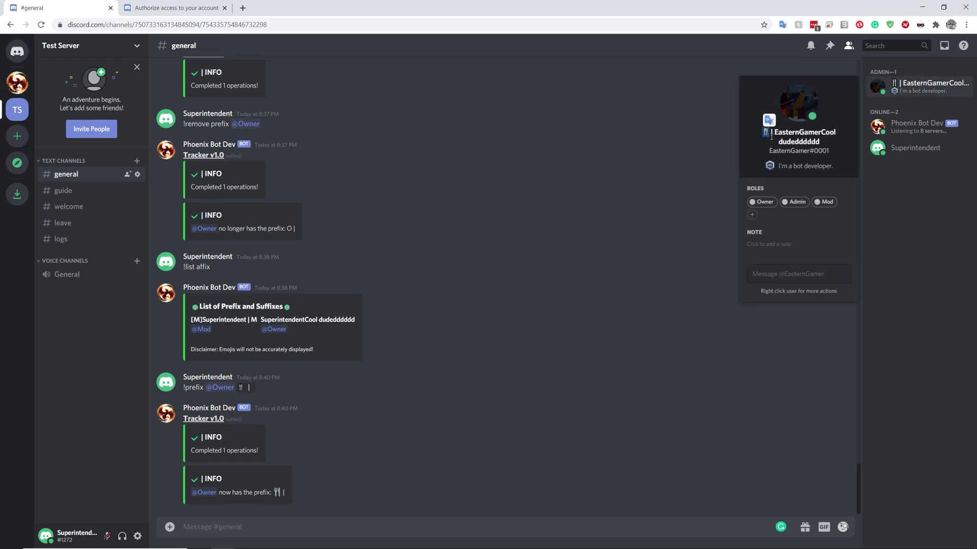
{"action": "key", "text": "Escape"}
Start a message in double backticks and insert the 100 emoji and a yellow face emoji between them
{"action": "left_click", "coordinate": [264, 532]}
{"action": "type", "text": "``"}
{"action": "left_click", "coordinate": [193, 529]}
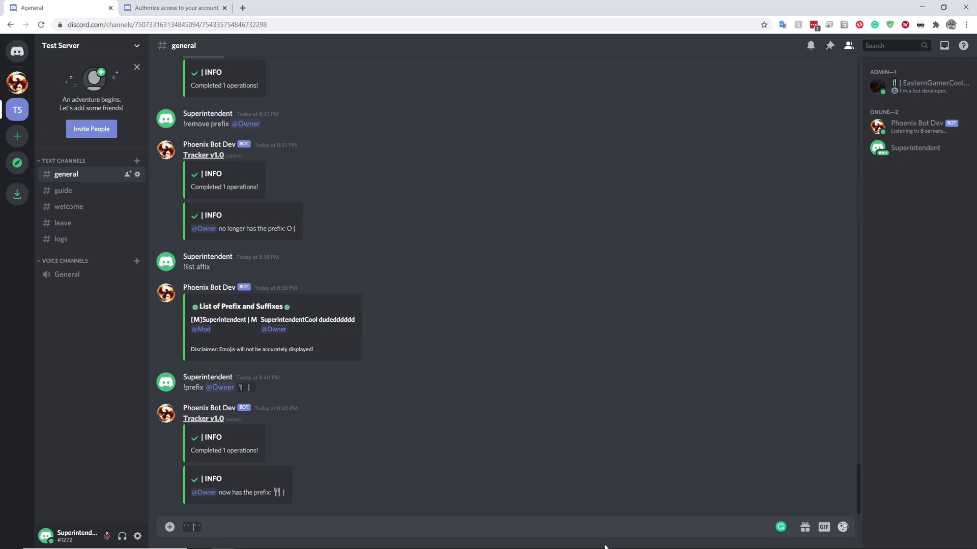
{"action": "left_click", "coordinate": [842, 527]}
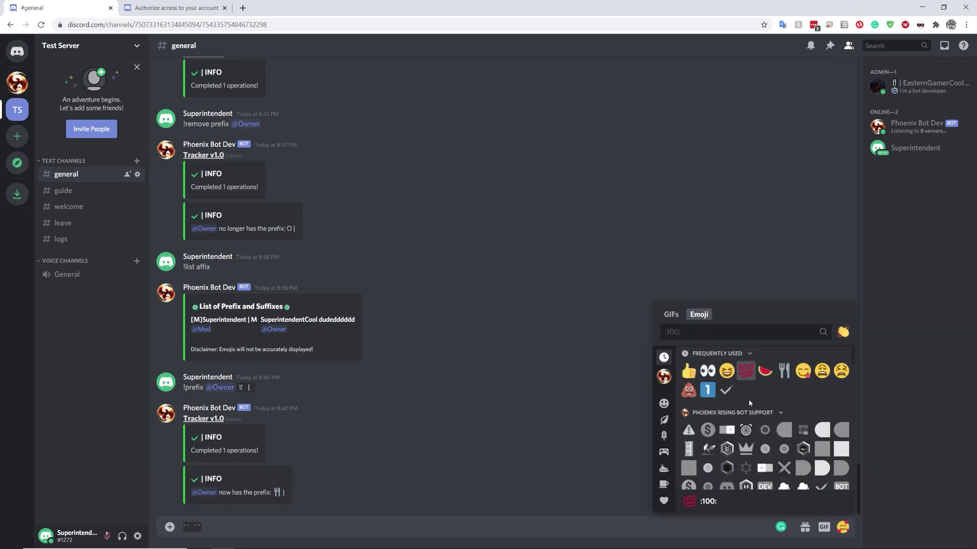
{"action": "left_click", "coordinate": [749, 372]}
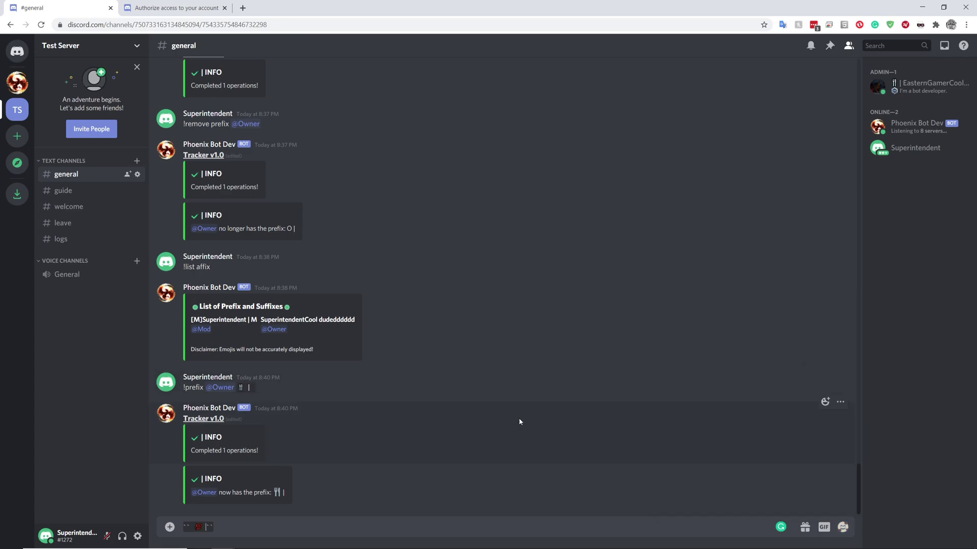
{"action": "left_click", "coordinate": [843, 527]}
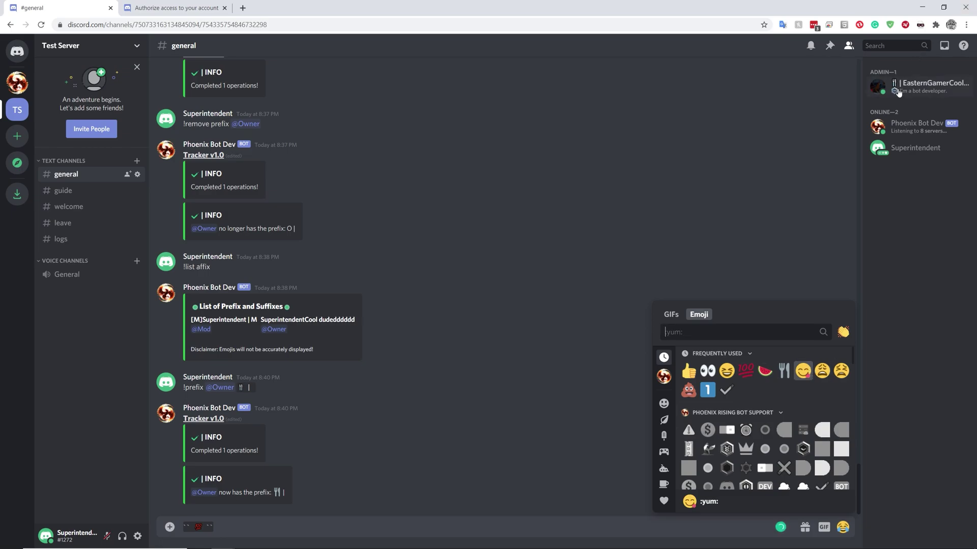
{"action": "left_click", "coordinate": [823, 370]}
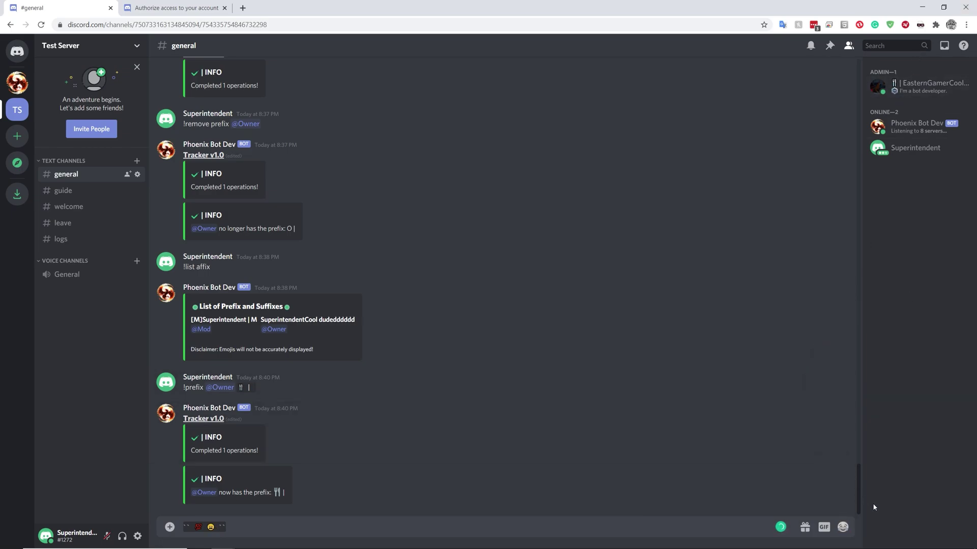
Search the emoji for "check" and add the green check mark emoji after the face emoji in the unsent message
{"action": "left_click", "coordinate": [843, 527]}
{"action": "scroll", "coordinate": [814, 409], "scroll_direction": "down", "scroll_amount": 6}
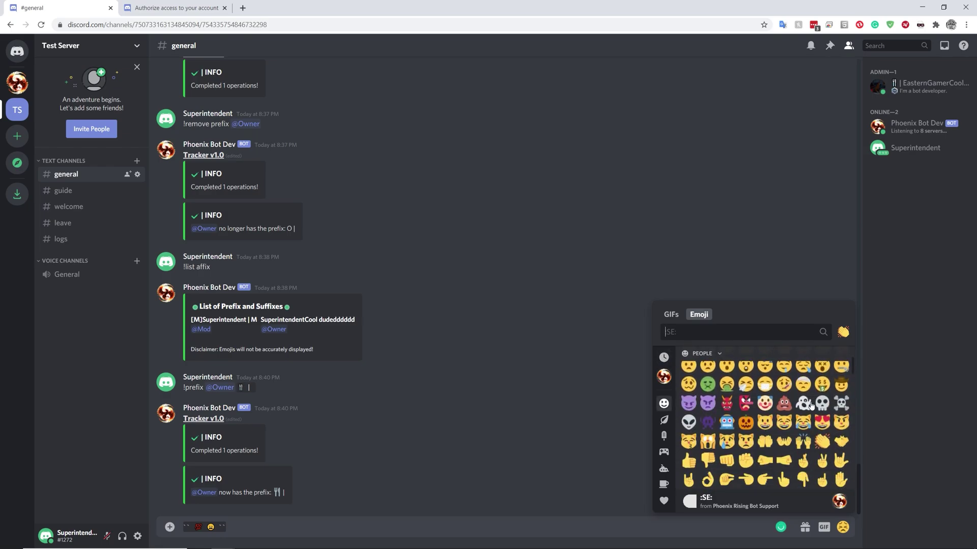
{"action": "scroll", "coordinate": [804, 403], "scroll_direction": "down", "scroll_amount": 10}
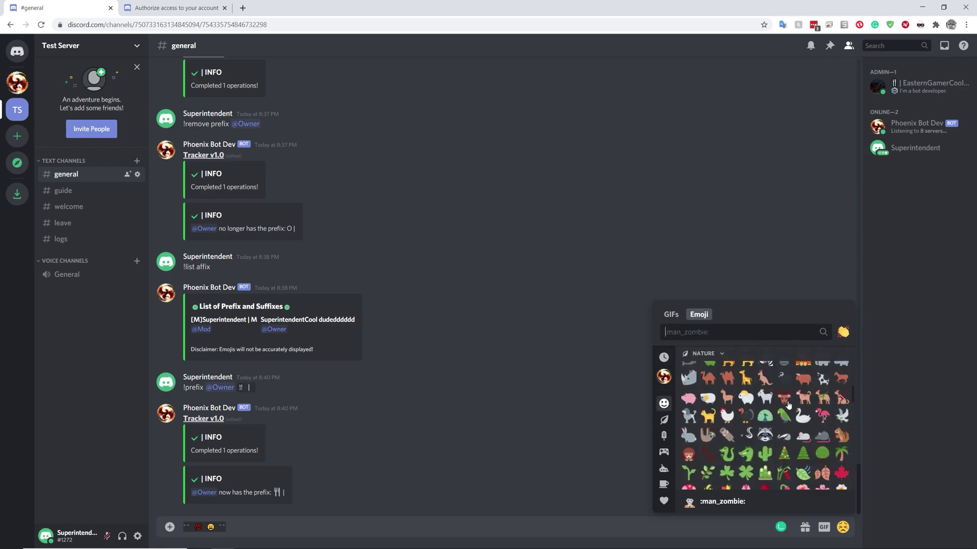
{"action": "scroll", "coordinate": [765, 429], "scroll_direction": "down", "scroll_amount": 10}
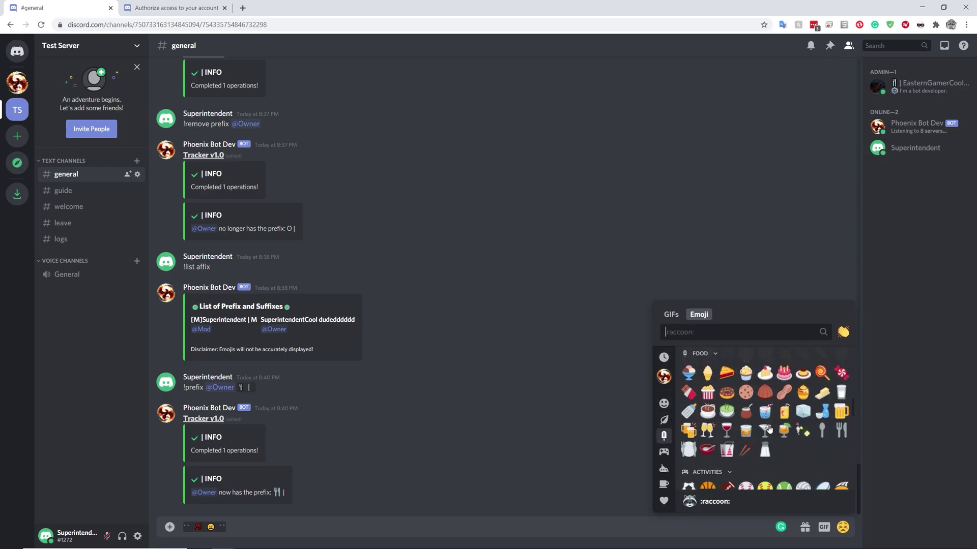
{"action": "scroll", "coordinate": [759, 430], "scroll_direction": "down", "scroll_amount": 5}
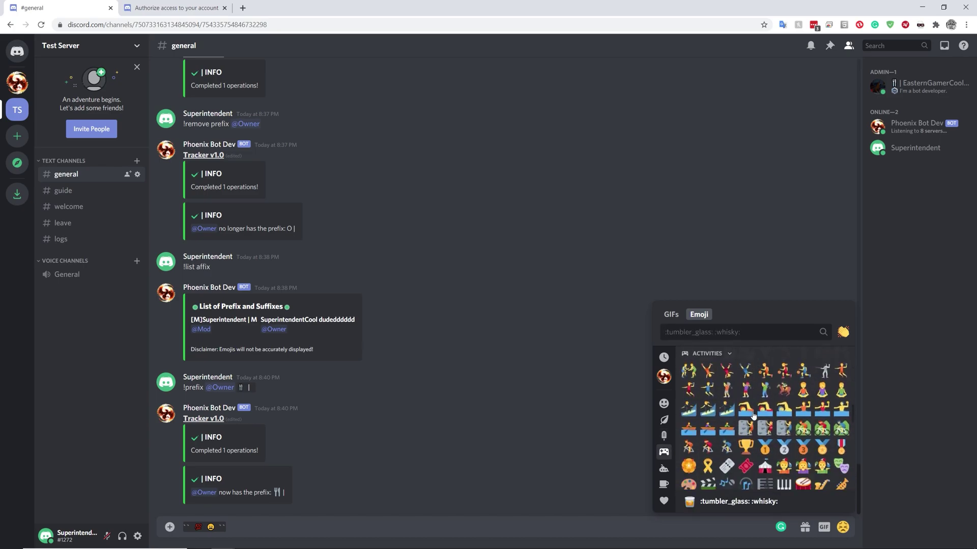
{"action": "type", "text": "check"}
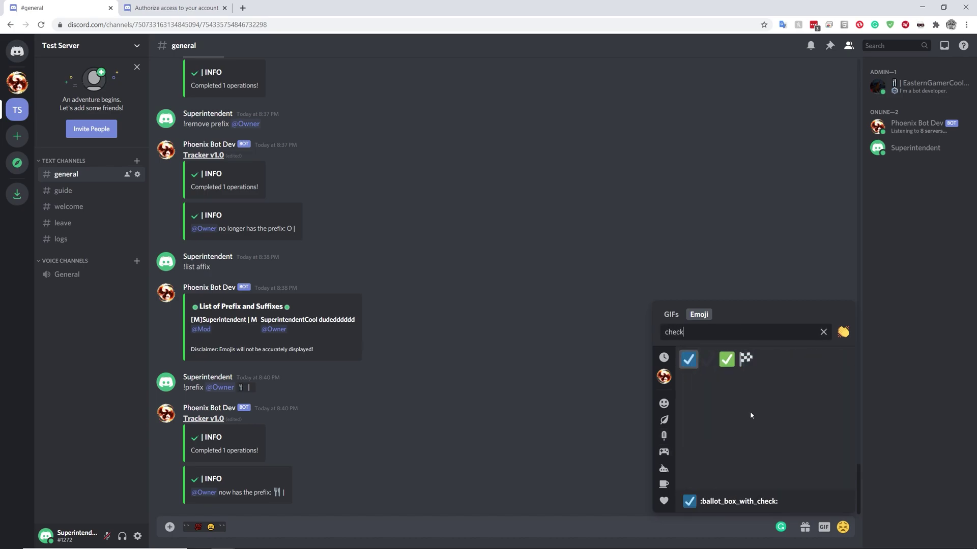
{"action": "left_click", "coordinate": [727, 360]}
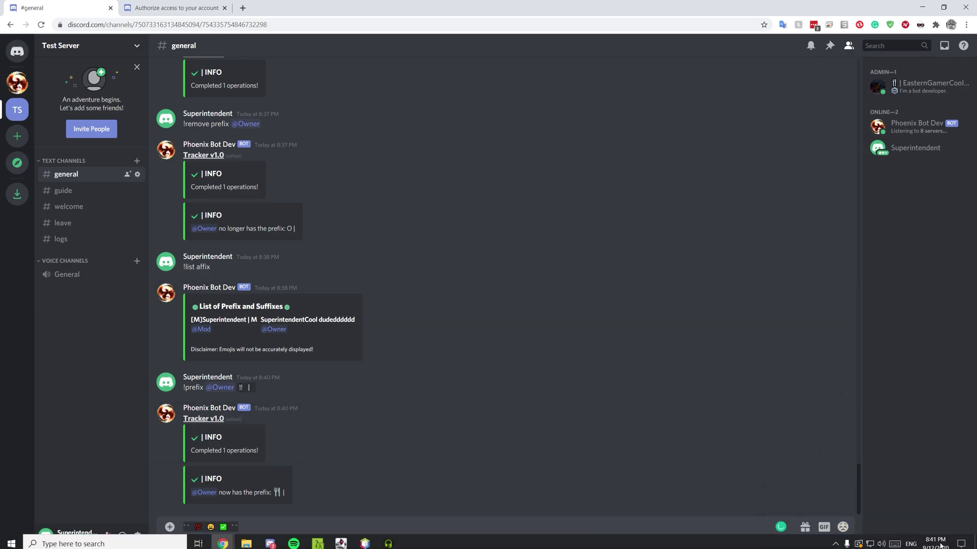
Find the heavy check mark emoji with "check", place it before the green check mark inside the backticks and send the message
{"action": "left_click", "coordinate": [843, 527]}
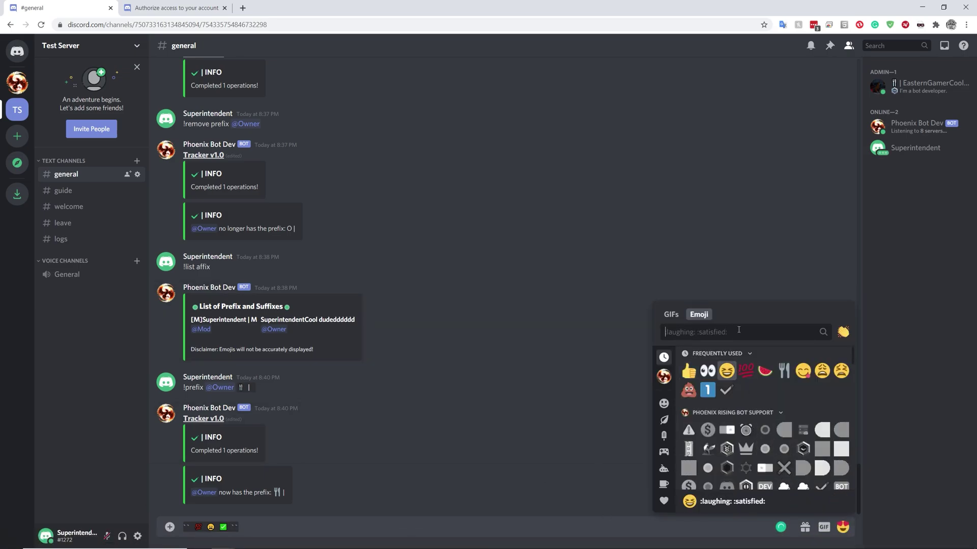
{"action": "type", "text": "check"}
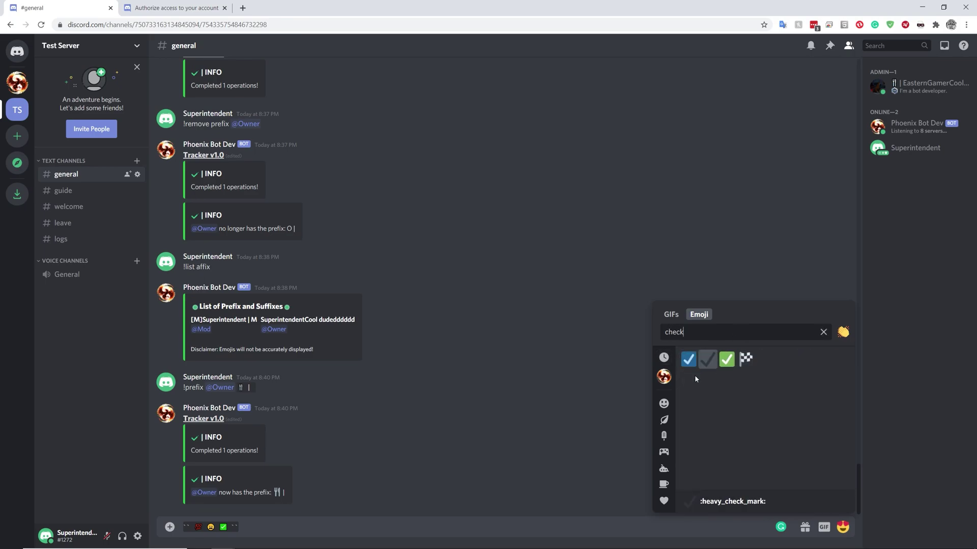
{"action": "left_click", "coordinate": [705, 361]}
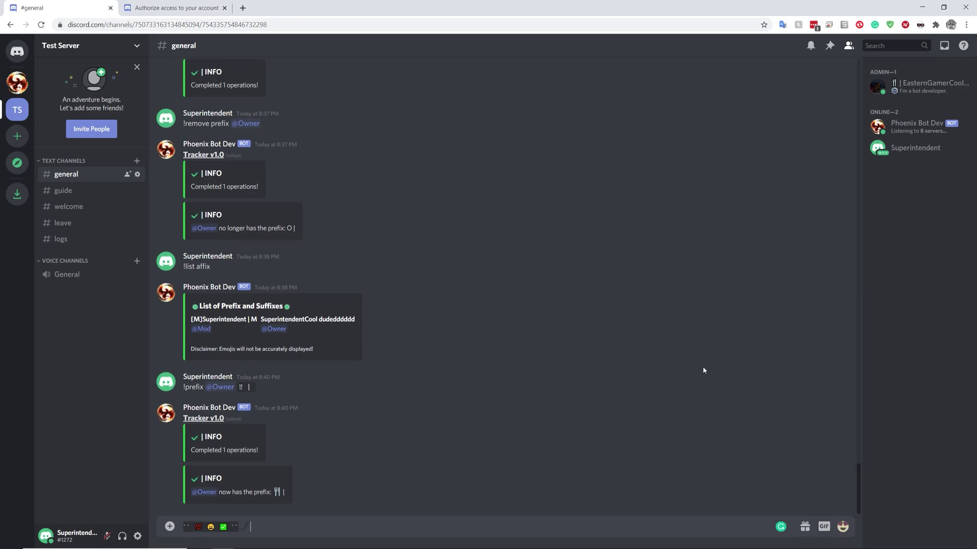
{"action": "left_click", "coordinate": [223, 532]}
{"action": "type", "text": "✔"}
{"action": "type", "text": "|"}
{"action": "key", "text": "Return"}
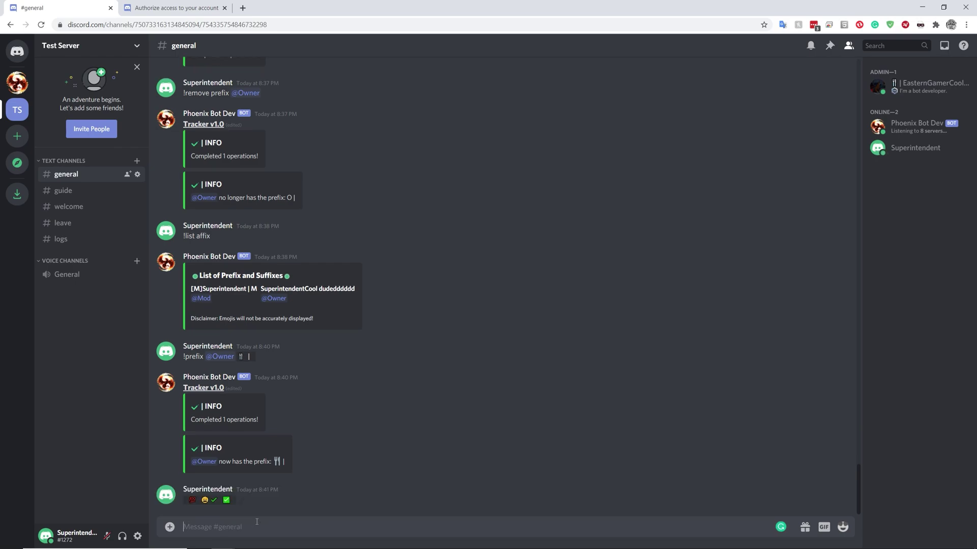
Send a !prefix command for the Owner role with :heavy_check_mark: and a trailing space inside double backticks
{"action": "type", "text": "!prefix @owner"}
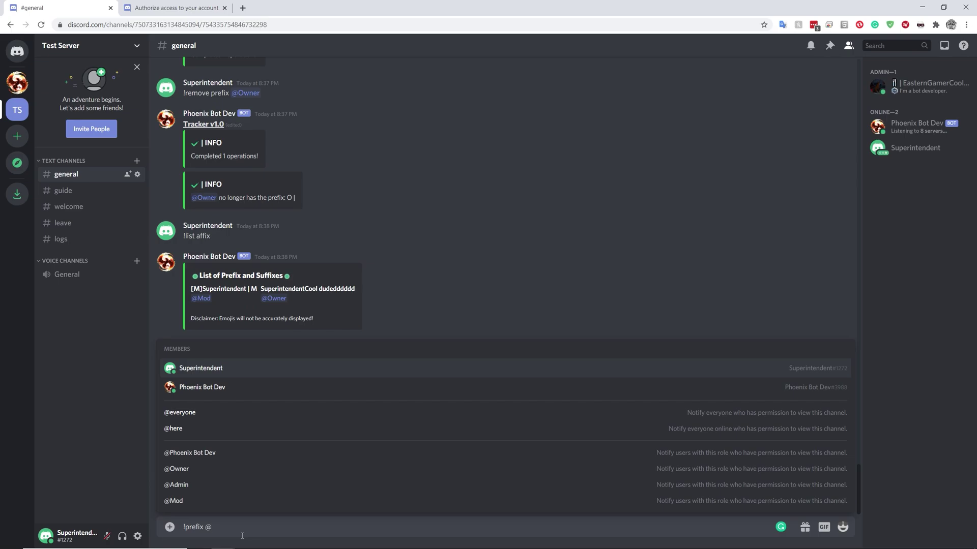
{"action": "key", "text": "Tab"}
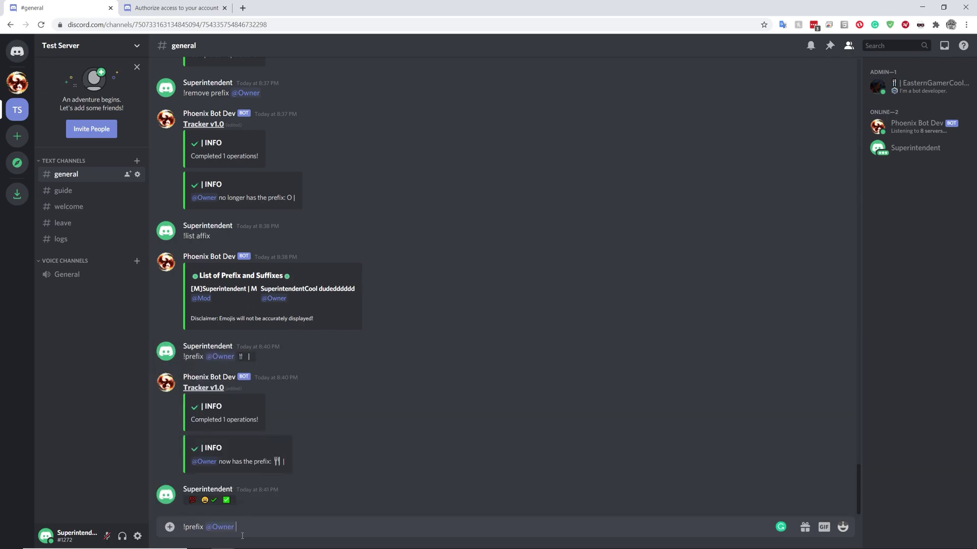
{"action": "type", "text": "``✓ "}
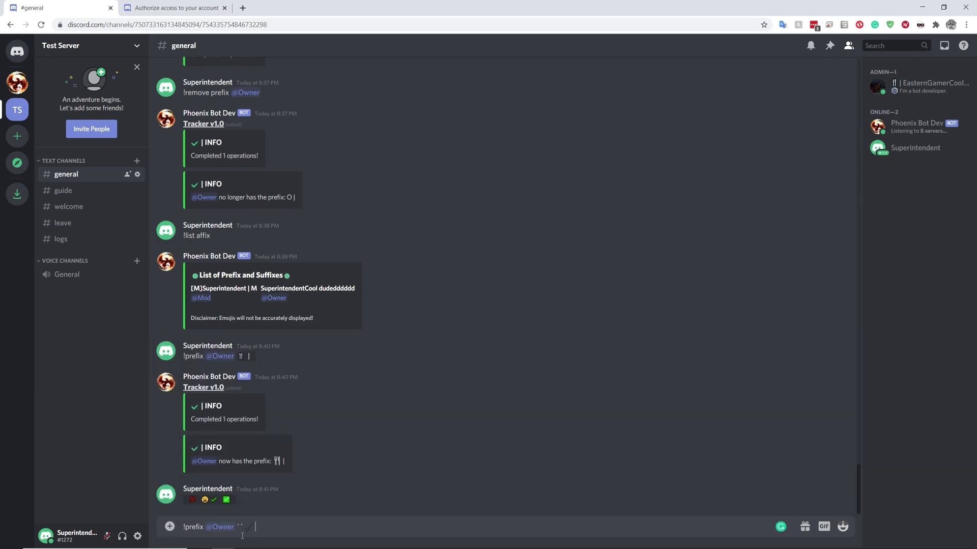
{"action": "type", "text": "``"}
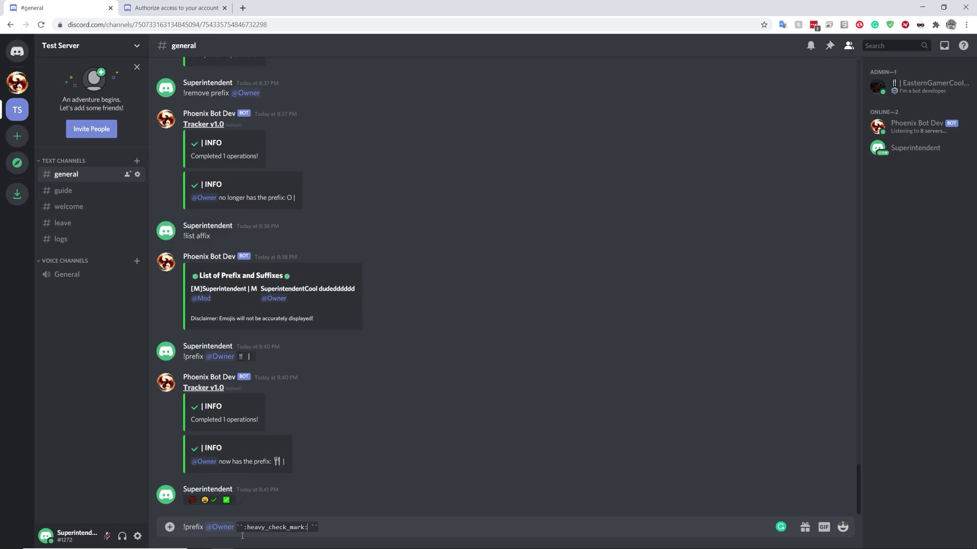
{"action": "key", "text": "Return"}
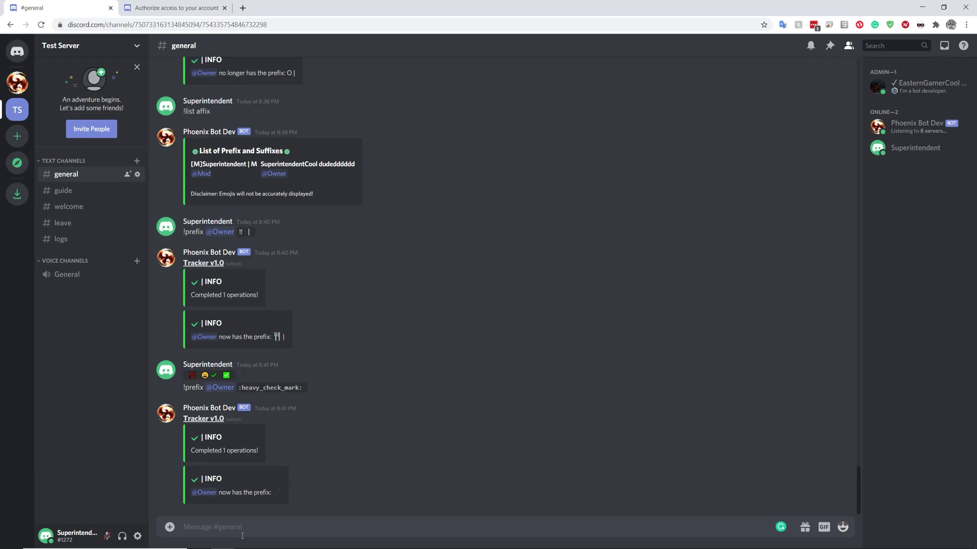
Remove the Admin role from the bot developer member and examine the check mark prefix in the profile nickname
{"action": "left_click", "coordinate": [921, 85]}
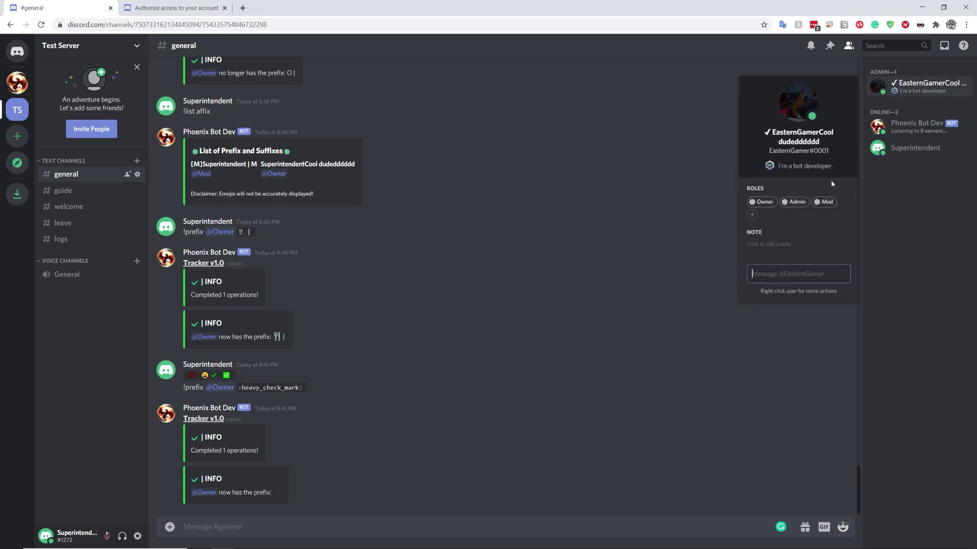
{"action": "left_click", "coordinate": [752, 214]}
{"action": "left_click", "coordinate": [784, 202]}
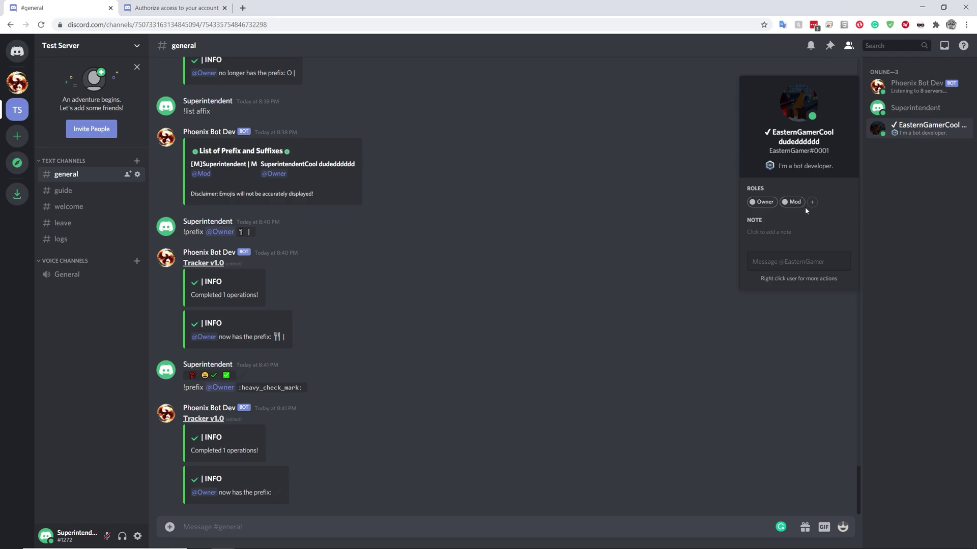
{"action": "left_click_drag", "start_coordinate": [773, 132], "coordinate": [763, 133]}
{"action": "key", "text": "Escape"}
{"action": "left_click", "coordinate": [907, 132]}
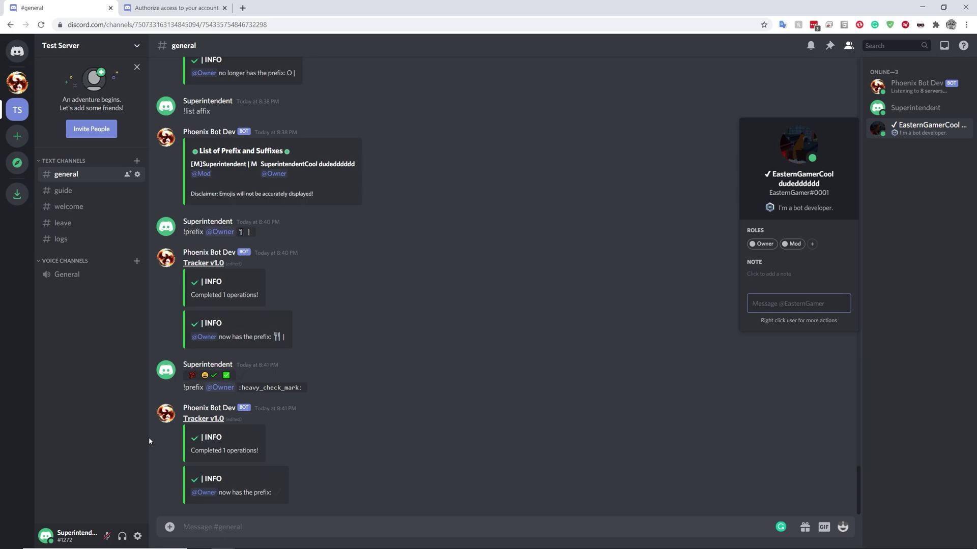
Copy the heavy check mark from the sent emoji message into a new unsent message
{"action": "double_click", "coordinate": [213, 379]}
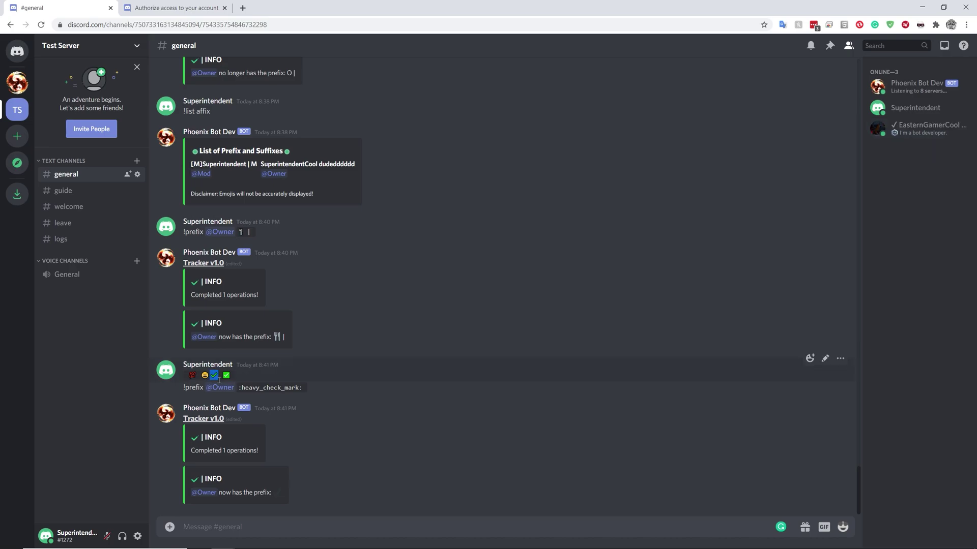
{"action": "left_click", "coordinate": [232, 527]}
{"action": "type", "text": "✓"}
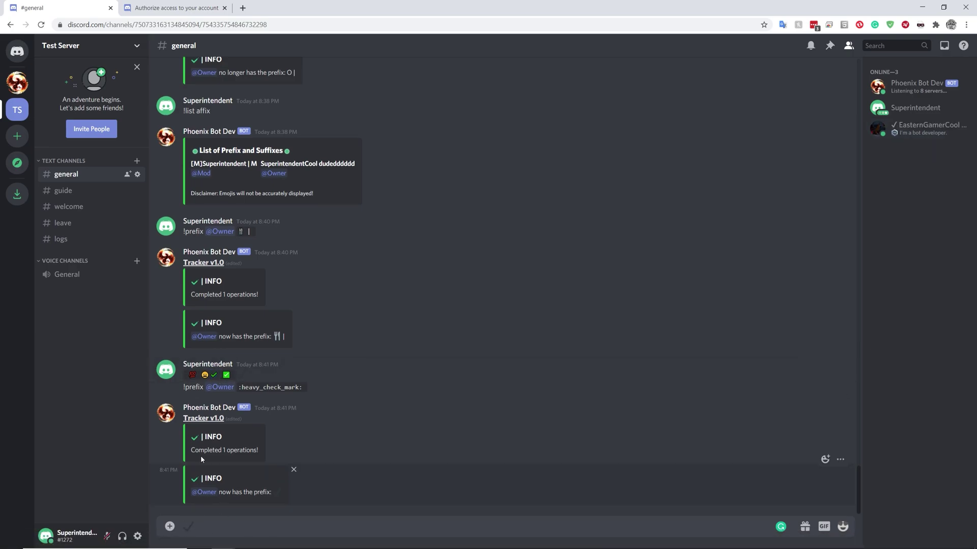
{"action": "double_click", "coordinate": [218, 376]}
{"action": "key", "text": "ctrl+d"}
{"action": "key", "text": "Escape"}
Save the bot developer member's nickname with the check mark at its start, and view it in the profile
{"action": "right_click", "coordinate": [918, 128]}
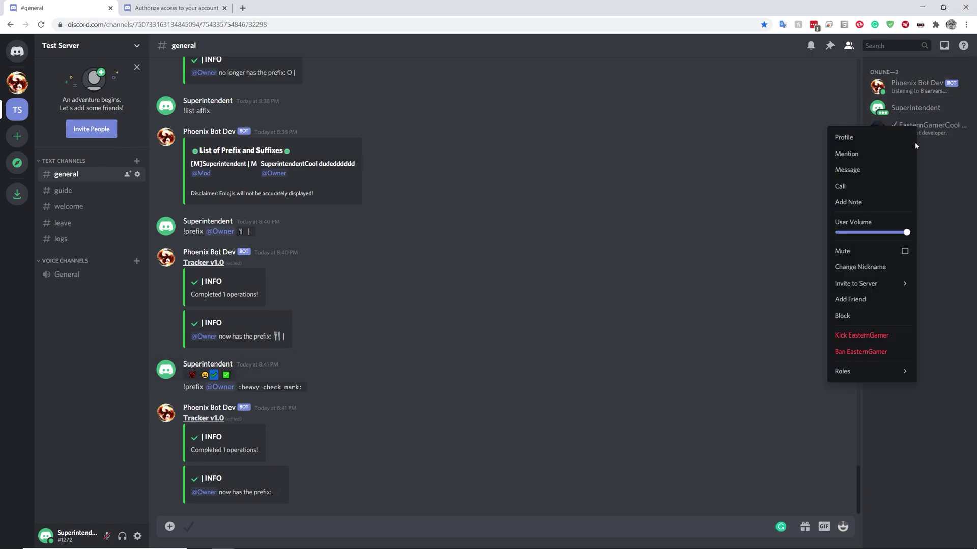
{"action": "left_click", "coordinate": [860, 267]}
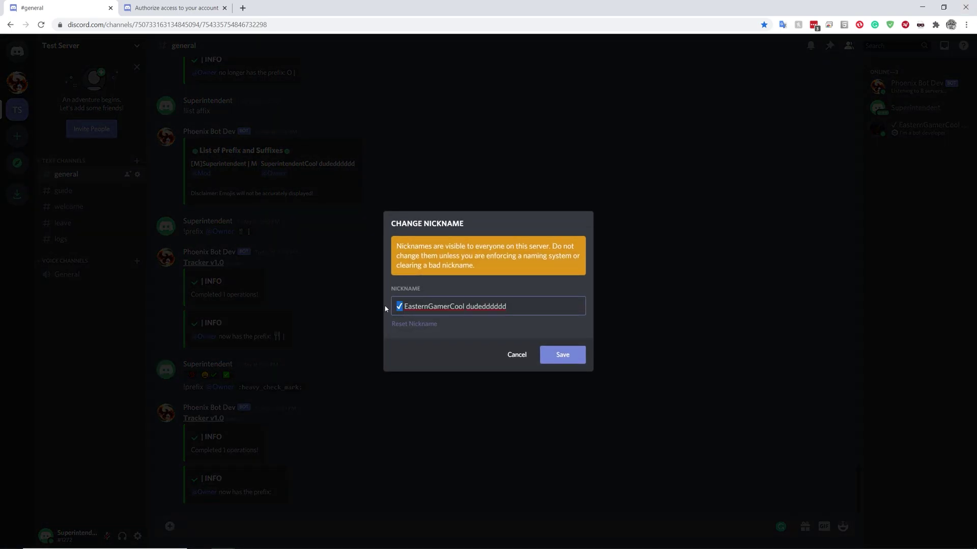
{"action": "left_click", "coordinate": [562, 354]}
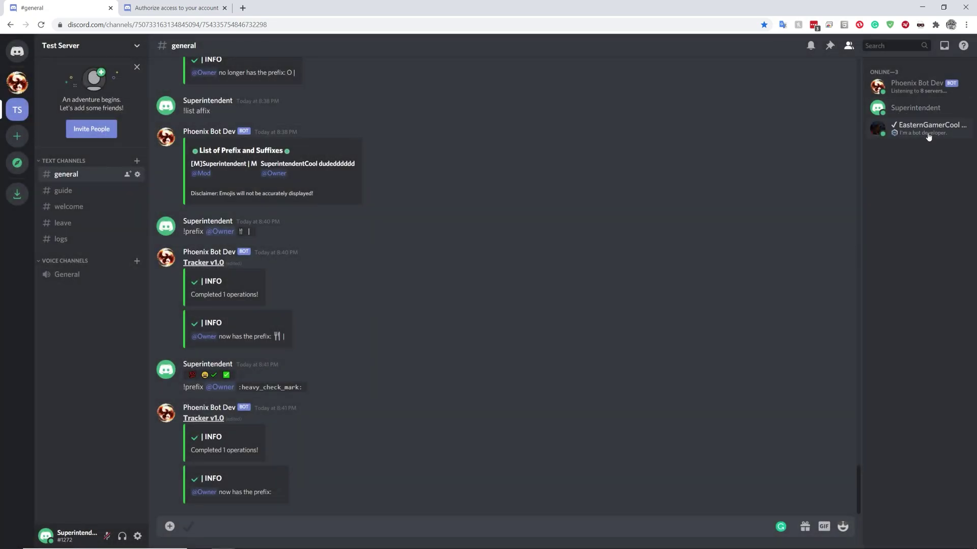
{"action": "left_click", "coordinate": [925, 131]}
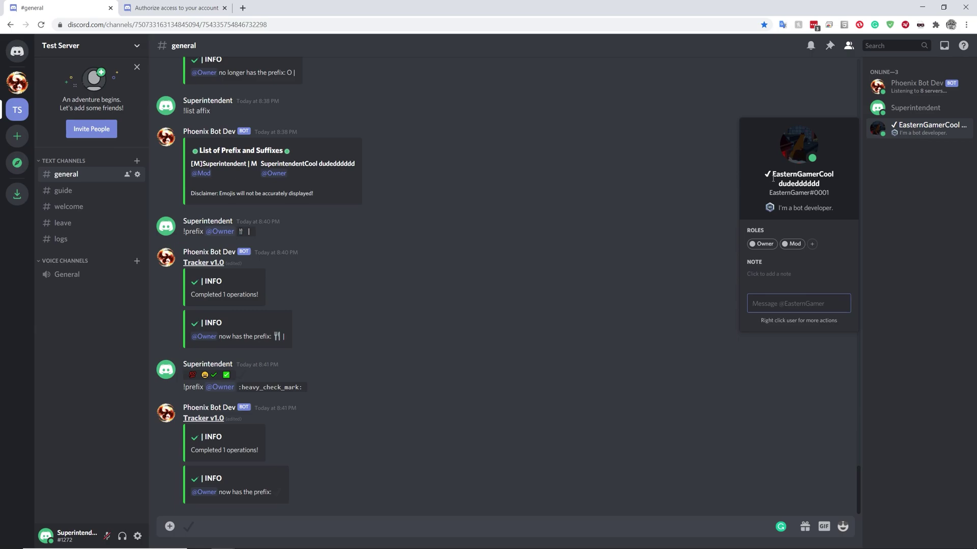
Insert a second check mark before "Cool" in the bot developer member's nickname, save it and compare both marks in the profile
{"action": "right_click", "coordinate": [913, 135]}
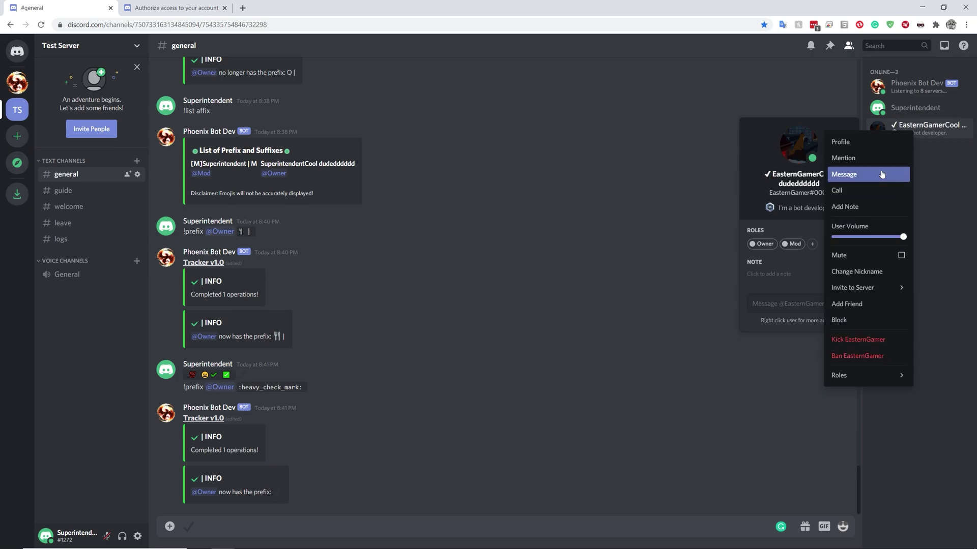
{"action": "left_click", "coordinate": [867, 272]}
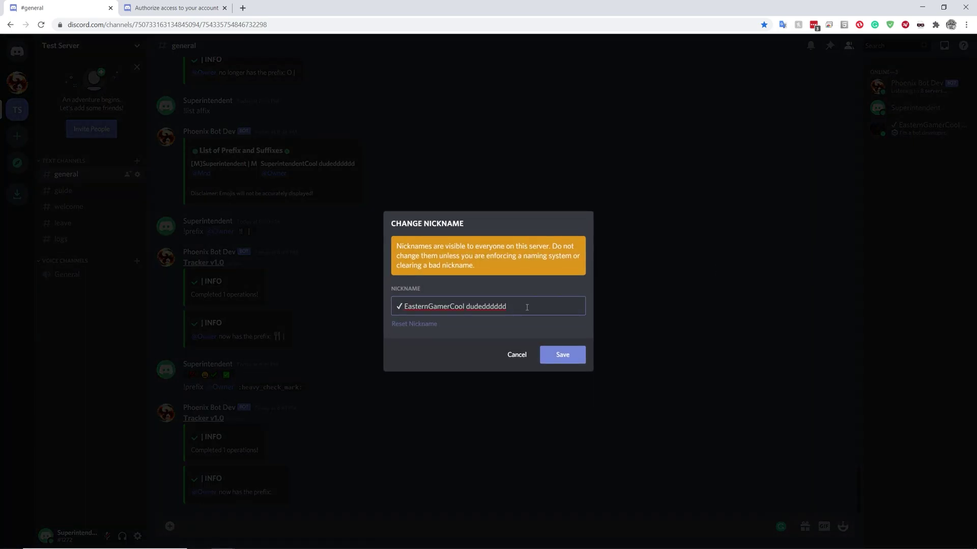
{"action": "left_click", "coordinate": [552, 357]}
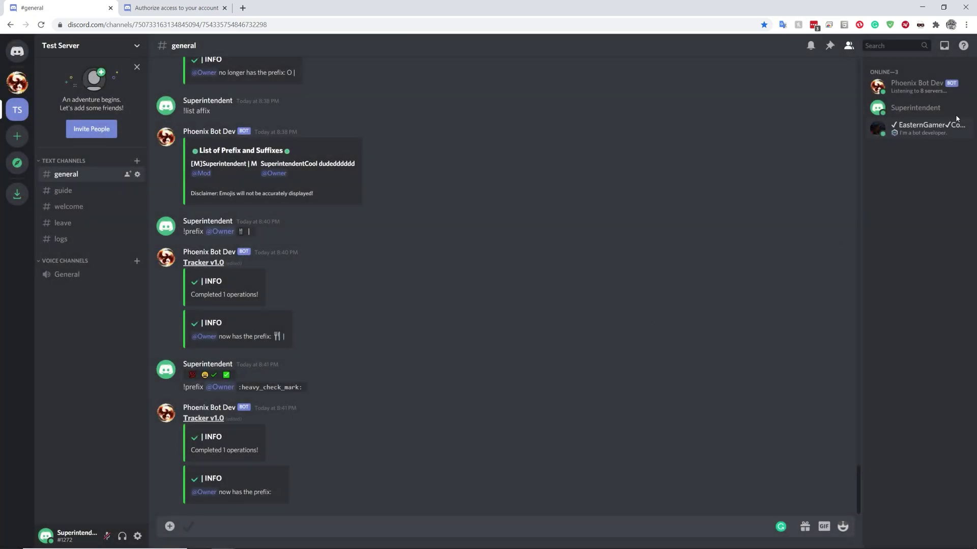
{"action": "left_click", "coordinate": [956, 127]}
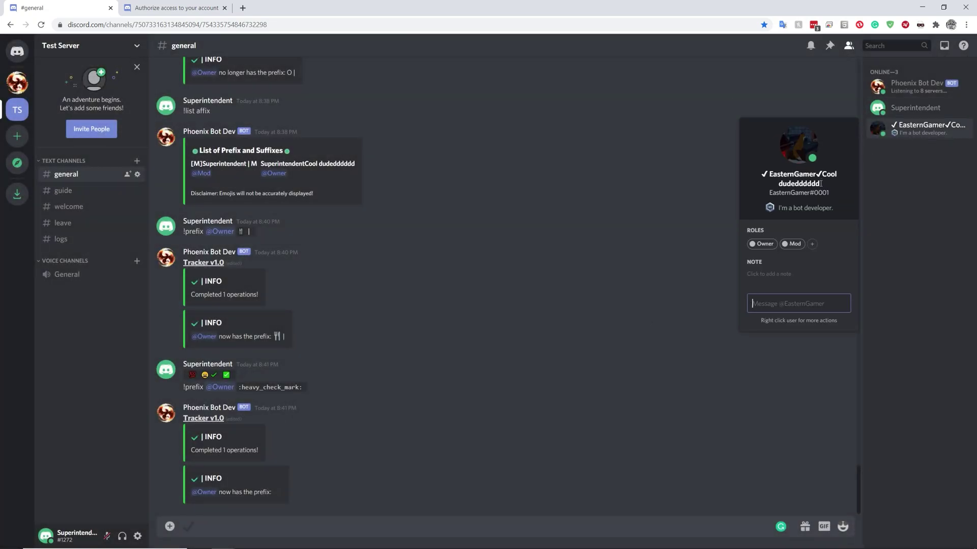
{"action": "right_click", "coordinate": [912, 131]}
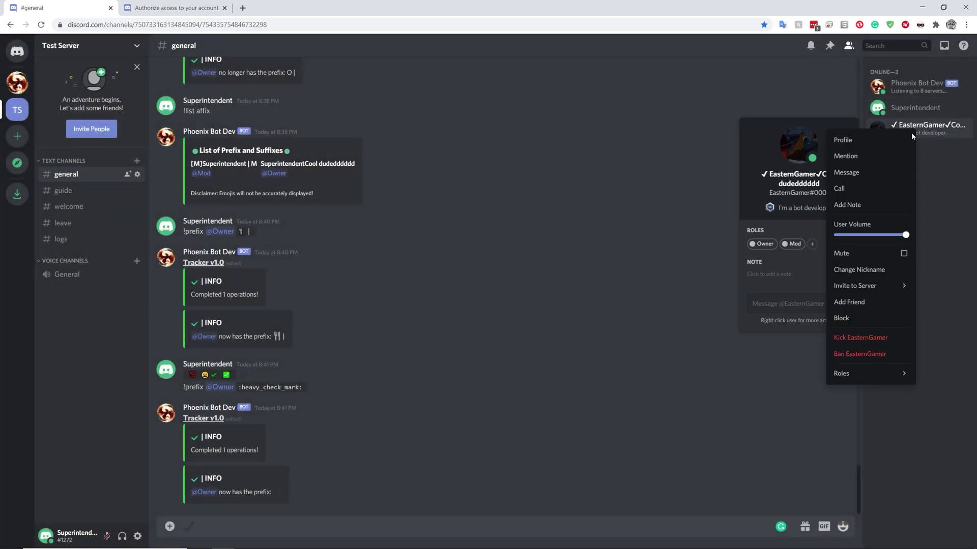
{"action": "left_click", "coordinate": [822, 183]}
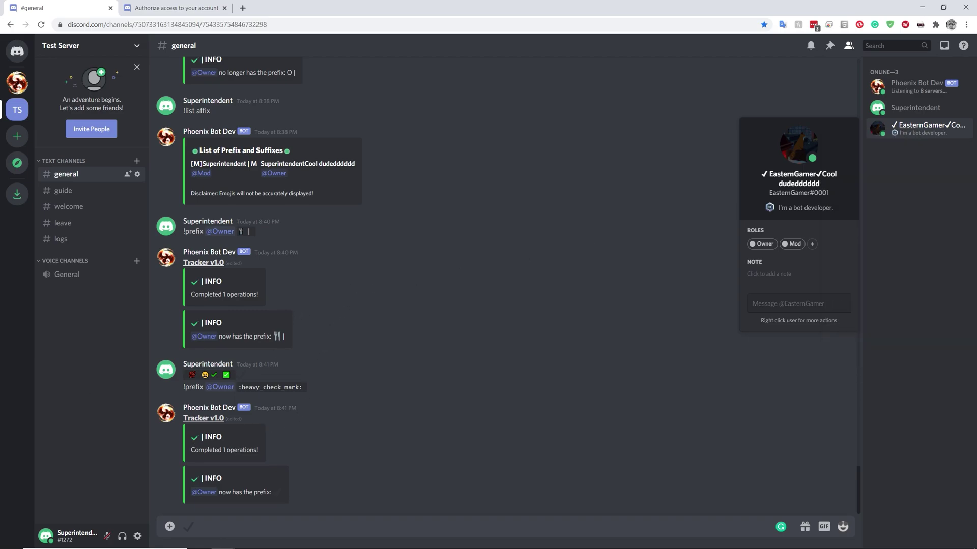
Copy the check mark before "Cool" in the bot developer member's profile nickname and inspect the check marks in the sent emoji message
{"action": "double_click", "coordinate": [817, 174]}
{"action": "key", "text": "ctrl+c"}
{"action": "left_click", "coordinate": [342, 445]}
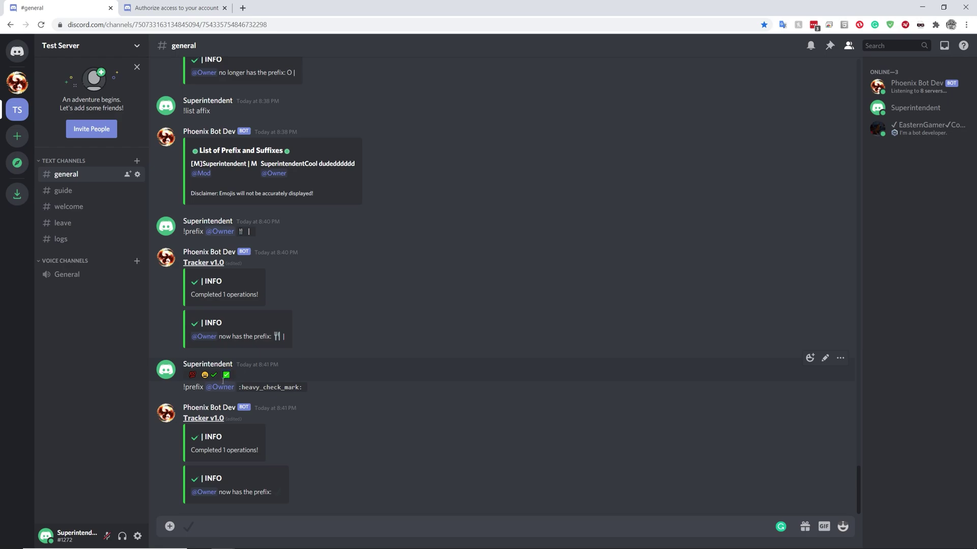
{"action": "left_click", "coordinate": [226, 375]}
{"action": "left_click", "coordinate": [213, 375]}
Send a !prefix command giving the Owner role the code-formatted prefix "✔ |"
{"action": "type", "text": "!prefix @ow"}
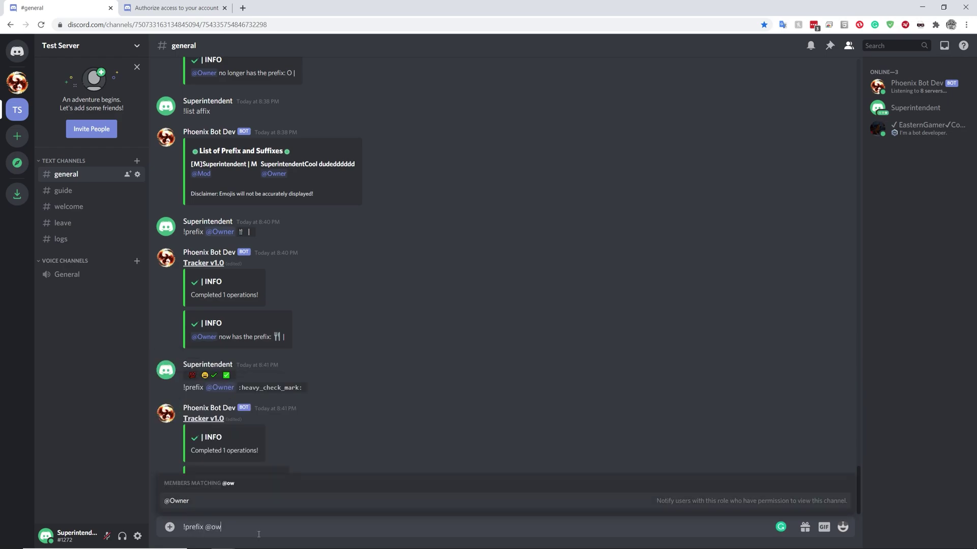
{"action": "type", "text": "n"}
{"action": "key", "text": "Tab"}
{"action": "key", "text": "BackSpace"}
{"action": "key", "text": "BackSpace"}
{"action": "type", "text": "``"}
{"action": "type", "text": "`"}
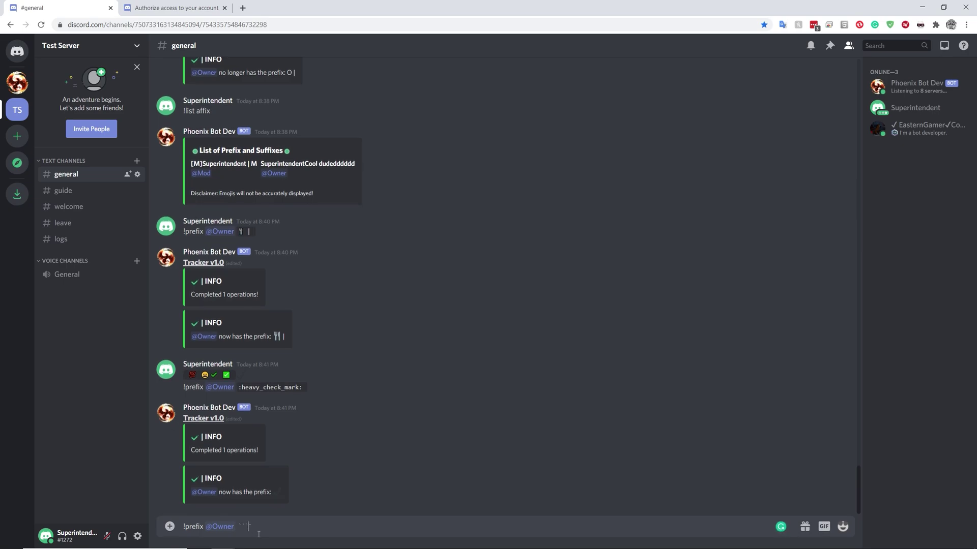
{"action": "type", "text": "✔"}
{"action": "key", "text": "BackSpace"}
{"action": "type", "text": "|"}
{"action": "key", "text": "Return"}
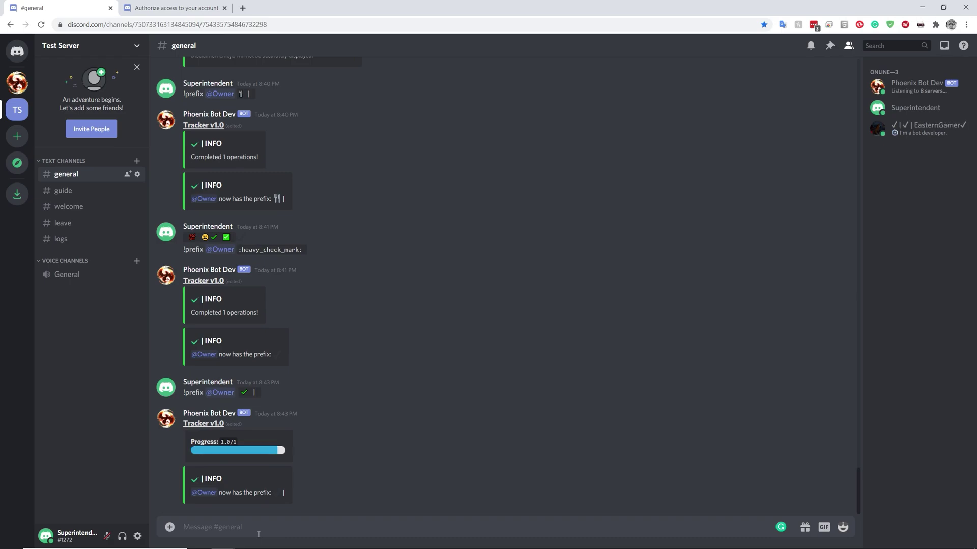
Compare the check mark in the bot developer member's profile nickname with the one in the sent Owner prefix command
{"action": "left_click", "coordinate": [915, 86]}
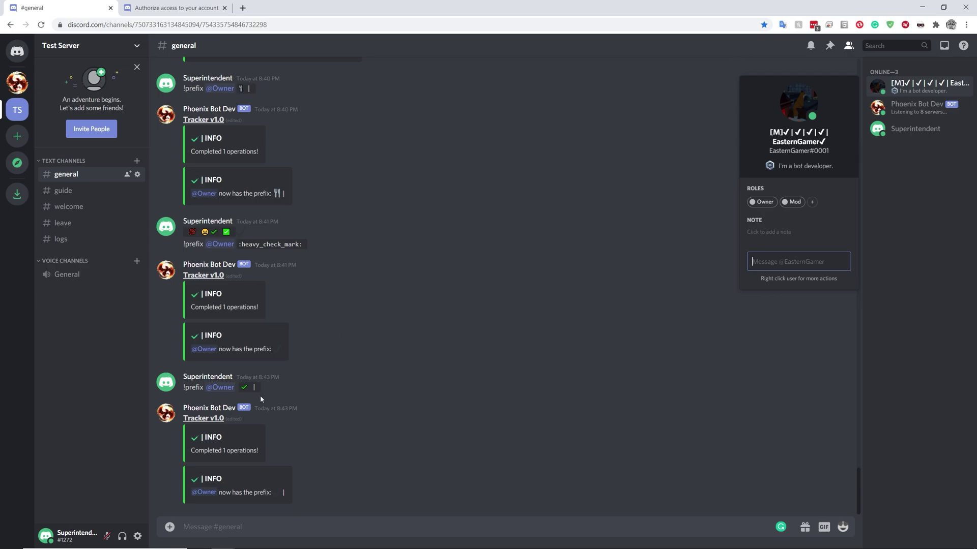
{"action": "left_click", "coordinate": [246, 390]}
{"action": "double_click", "coordinate": [246, 392]}
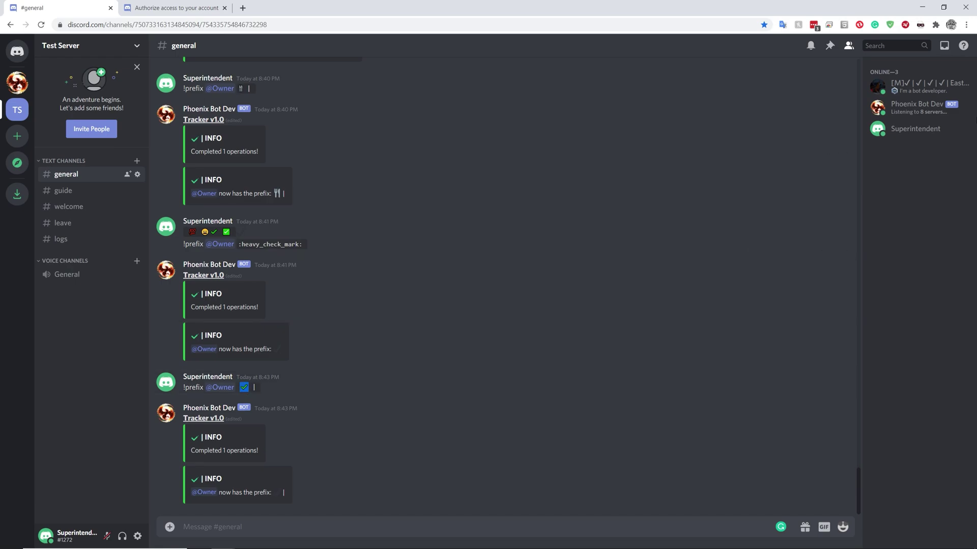
{"action": "left_click", "coordinate": [916, 86]}
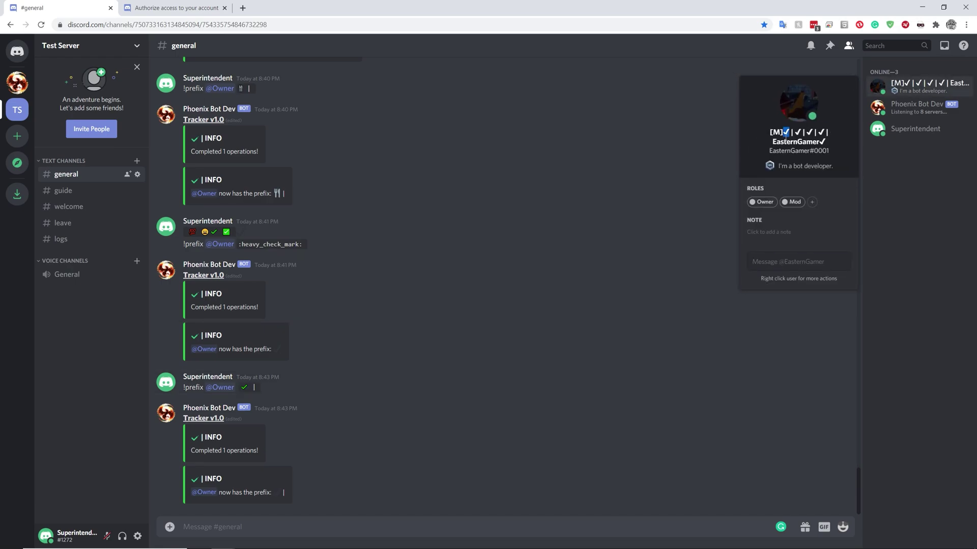
Send a message containing only a plain check mark character in code formatting, replacing the heavy_check_mark emoji text
{"action": "type", "text": "✔"}
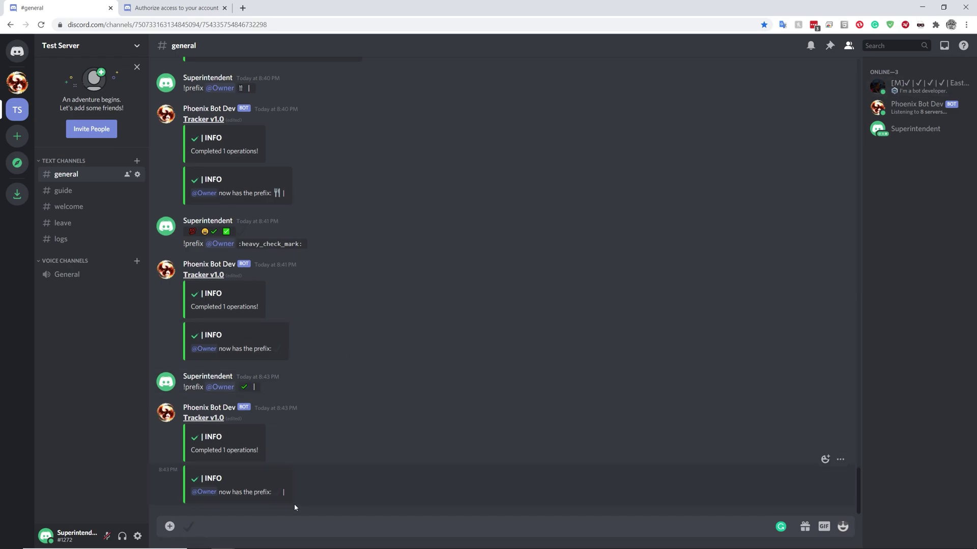
{"action": "type", "text": "``"}
{"action": "type", "text": "``"}
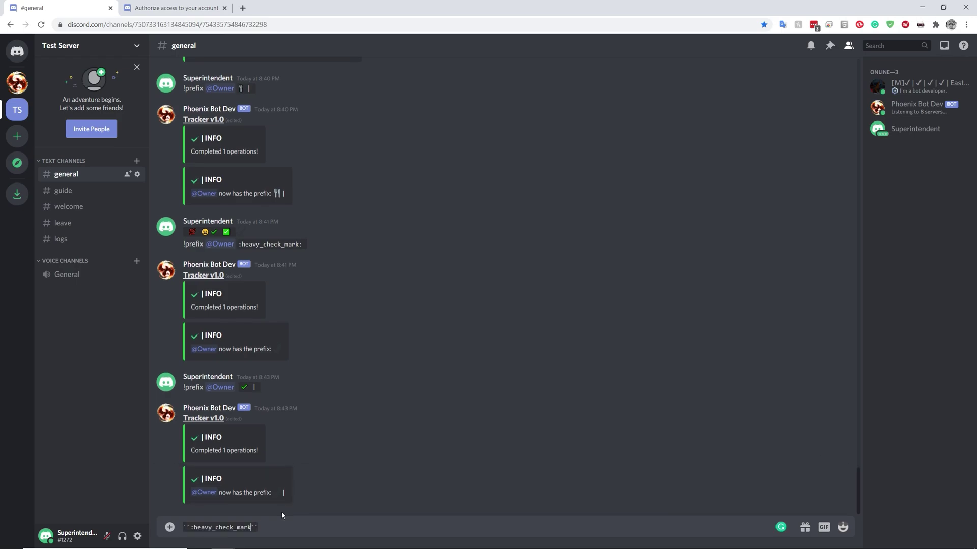
{"action": "key", "text": "BackSpace"}
{"action": "key", "text": "BackSpace"}
{"action": "key", "text": "BackSpace"}
{"action": "key", "text": "BackSpace"}
{"action": "key", "text": "BackSpace"}
{"action": "key", "text": "BackSpace"}
{"action": "key", "text": "BackSpace"}
{"action": "key", "text": "BackSpace"}
{"action": "key", "text": "BackSpace"}
{"action": "key", "text": "BackSpace"}
{"action": "key", "text": "BackSpace"}
{"action": "key", "text": "BackSpace"}
{"action": "key", "text": "BackSpace"}
{"action": "key", "text": "BackSpace"}
{"action": "key", "text": "BackSpace"}
{"action": "key", "text": "BackSpace"}
{"action": "key", "text": "BackSpace"}
{"action": "key", "text": "BackSpace"}
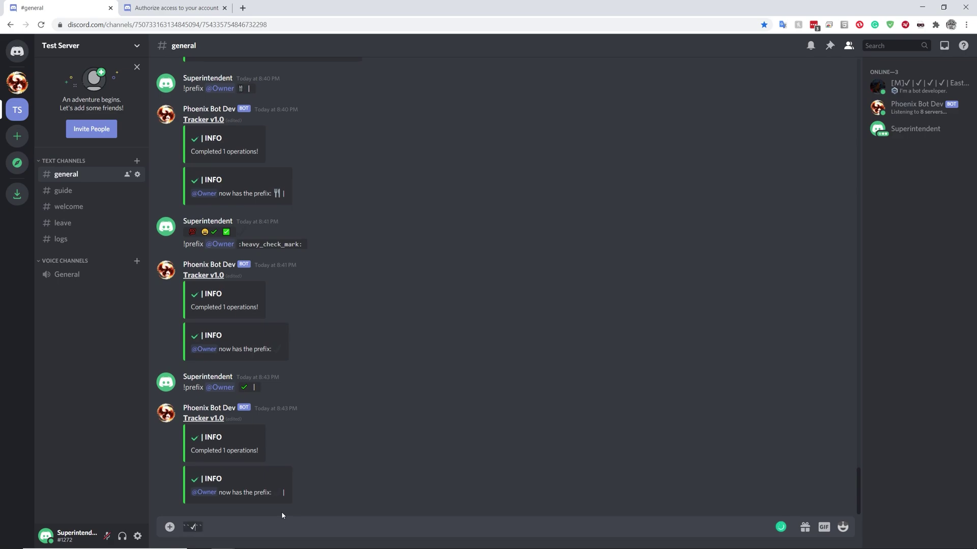
{"action": "key", "text": "Return"}
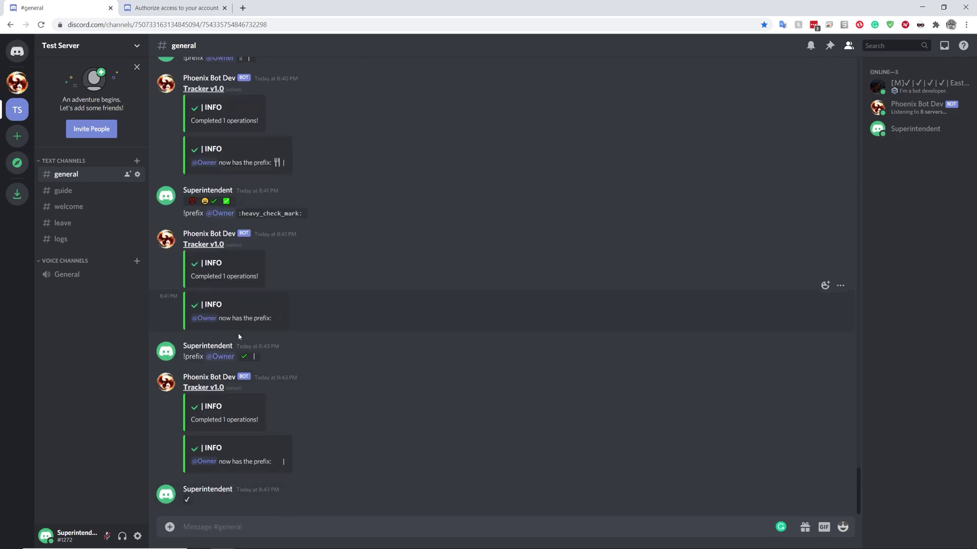
Send the check mark copied from the Owner prefix command in code formatting and compare it with the bot developer member's nickname
{"action": "double_click", "coordinate": [245, 357]}
{"action": "left_click", "coordinate": [195, 536]}
{"action": "key", "text": "ctrl+v"}
{"action": "key", "text": "BackSpace"}
{"action": "type", "text": "``"}
{"action": "key", "text": "ctrl+v"}
{"action": "type", "text": "``"}
{"action": "key", "text": "Return"}
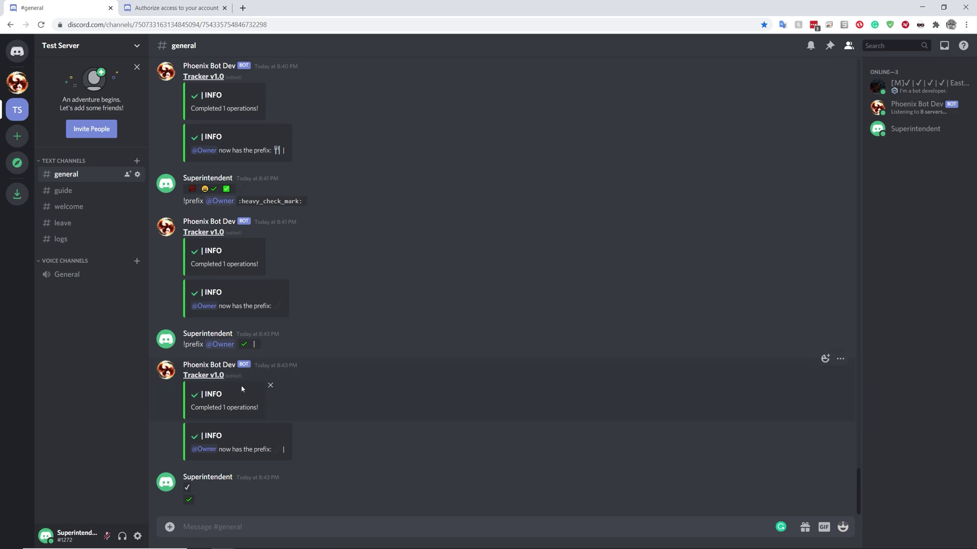
{"action": "left_click", "coordinate": [946, 85]}
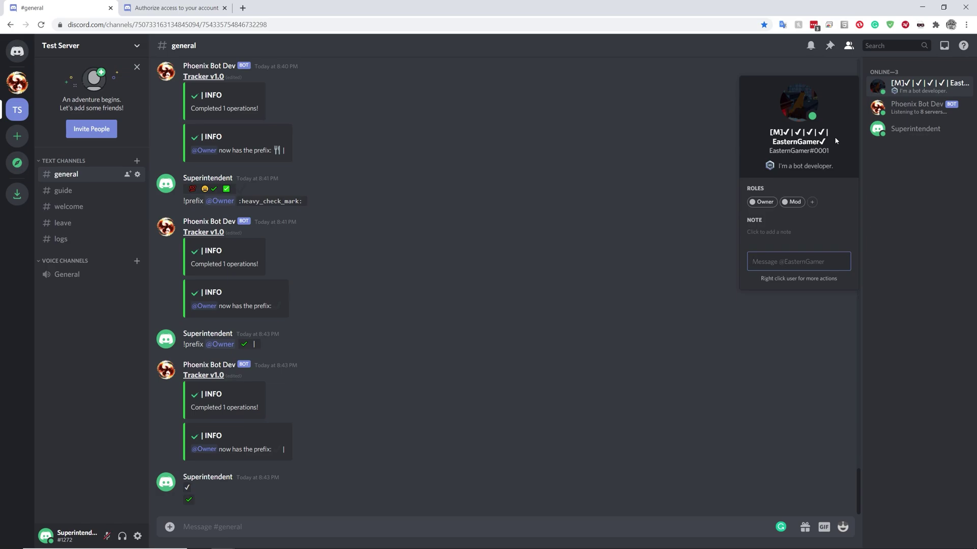
{"action": "right_click", "coordinate": [936, 89]}
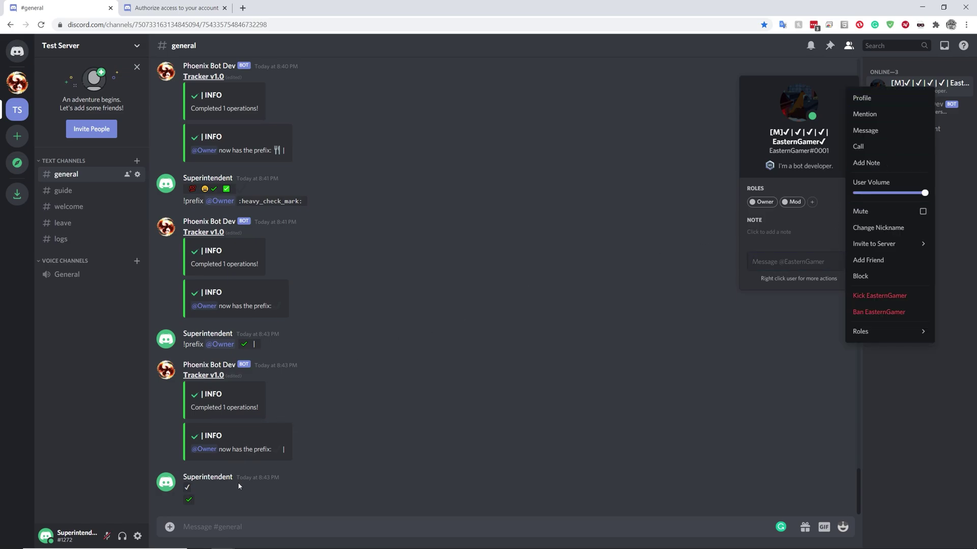
Start a new !prefix command with a role mention in the general channel
{"action": "left_click", "coordinate": [248, 535]}
{"action": "type", "text": "!"}
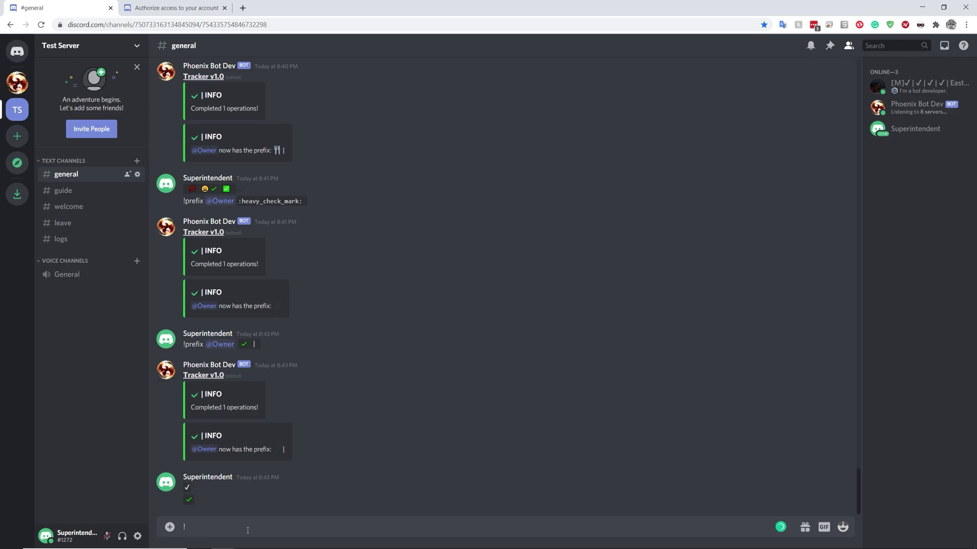
{"action": "type", "text": "prefix @"}
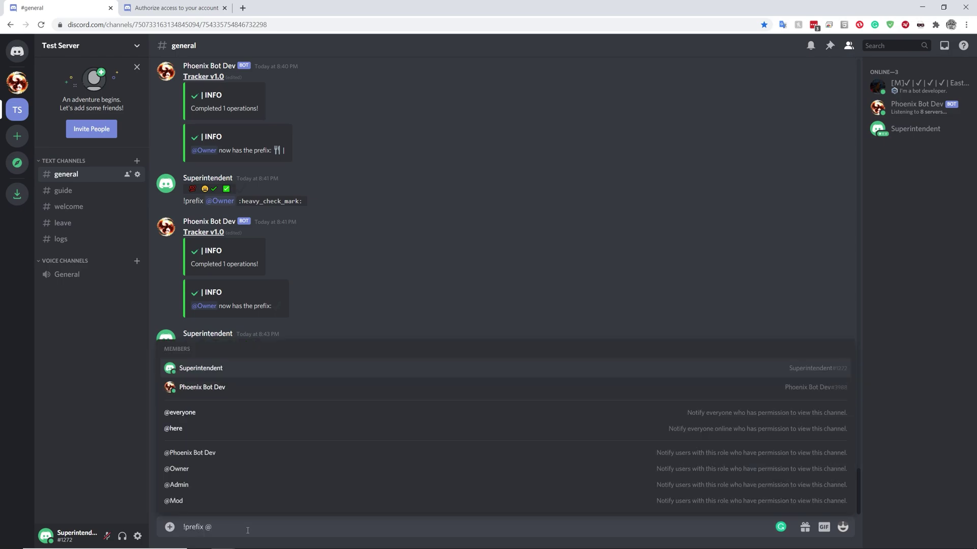
{"action": "key", "text": "Down"}
{"action": "key", "text": "Down"}
{"action": "key", "text": "Down"}
{"action": "key", "text": "Tab"}
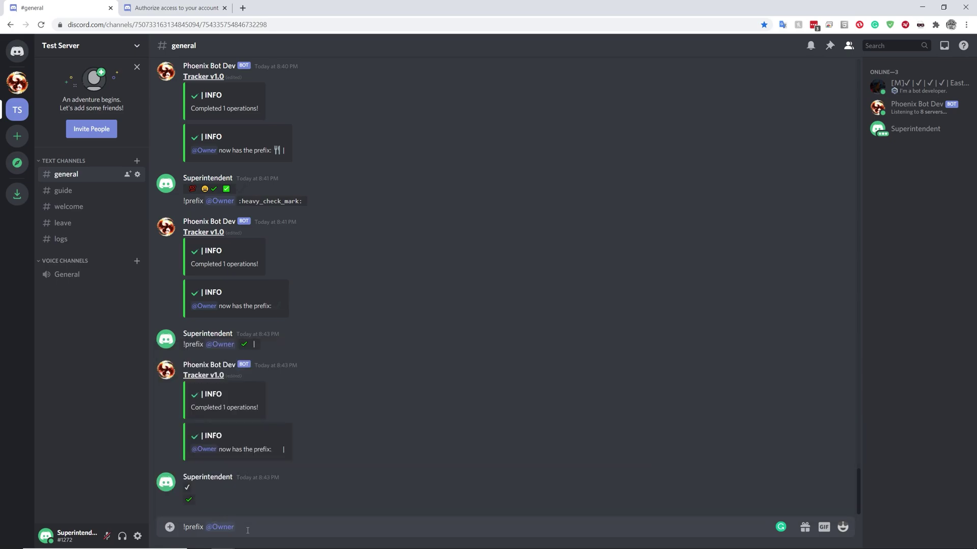
{"action": "key", "text": "BackSpace"}
{"action": "key", "text": "BackSpace"}
{"action": "key", "text": "BackSpace"}
{"action": "key", "text": "BackSpace"}
{"action": "key", "text": "BackSpace"}
{"action": "key", "text": "BackSpace"}
{"action": "key", "text": "BackSpace"}
{"action": "key", "text": "BackSpace"}
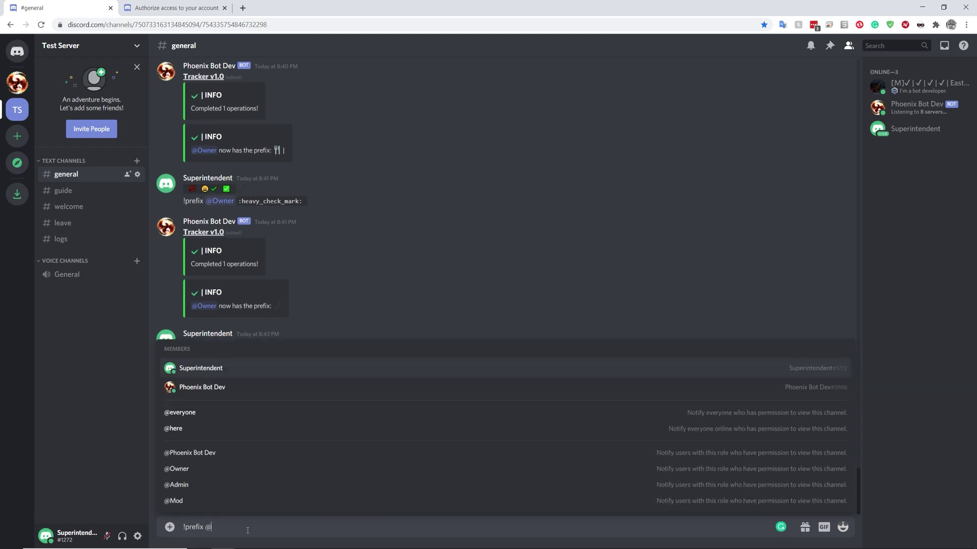
{"action": "type", "text": "O"}
{"action": "key", "text": "Tab"}
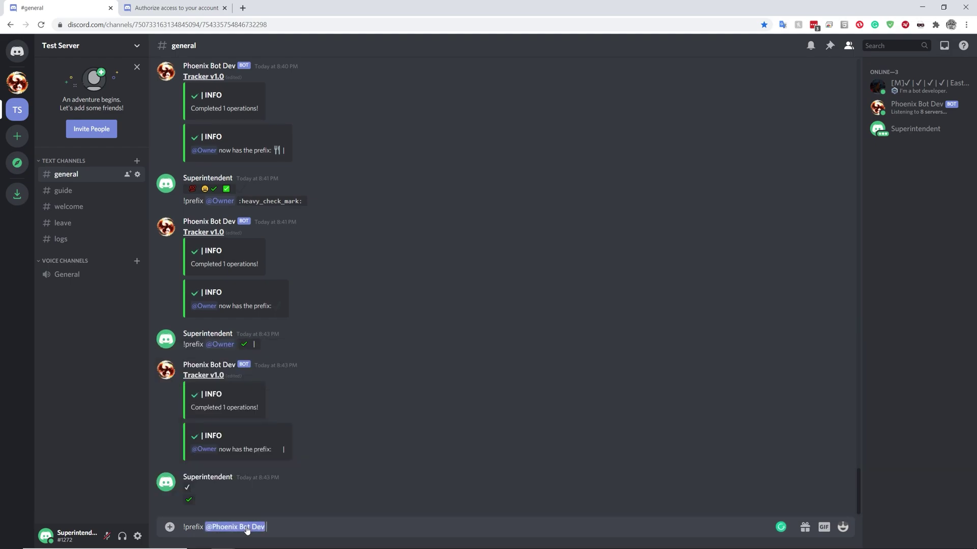
{"action": "key", "text": "BackSpace"}
Complete the prefix command with the Owner role and the code-formatted prefix "O |", and send it
{"action": "key", "text": "Down"}
{"action": "key", "text": "Down"}
{"action": "key", "text": "Down"}
{"action": "key", "text": "Down"}
{"action": "key", "text": "Down"}
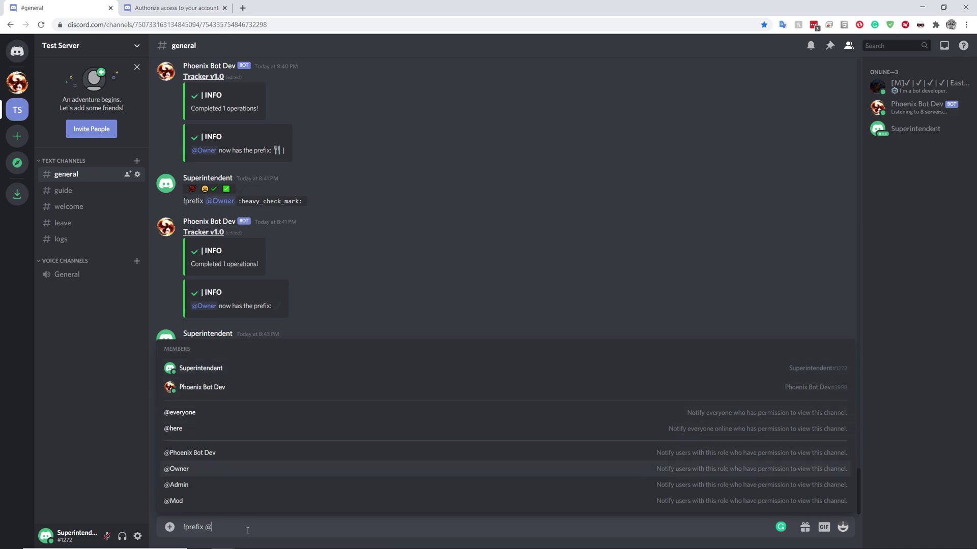
{"action": "key", "text": "Tab"}
{"action": "type", "text": "``PO"}
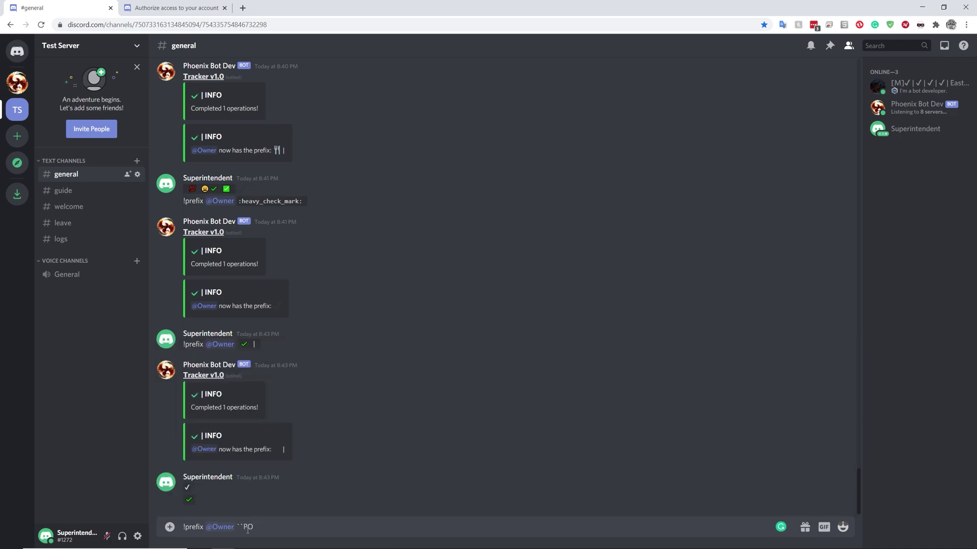
{"action": "key", "text": "BackSpace"}
{"action": "key", "text": "BackSpace"}
{"action": "type", "text": "o"}
{"action": "key", "text": "BackSpace"}
{"action": "type", "text": "O"}
{"action": "key", "text": "Return"}
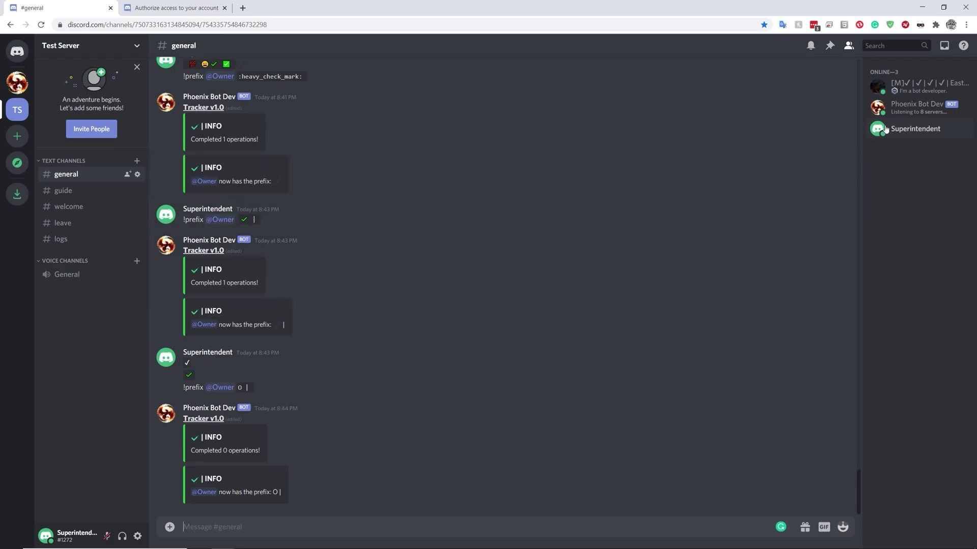
Copy the check mark from the bot developer member's nickname and send !removecontent with "✔ |" to strip it from nicknames
{"action": "left_click", "coordinate": [921, 84]}
{"action": "left_click_drag", "start_coordinate": [832, 135], "coordinate": [819, 133]}
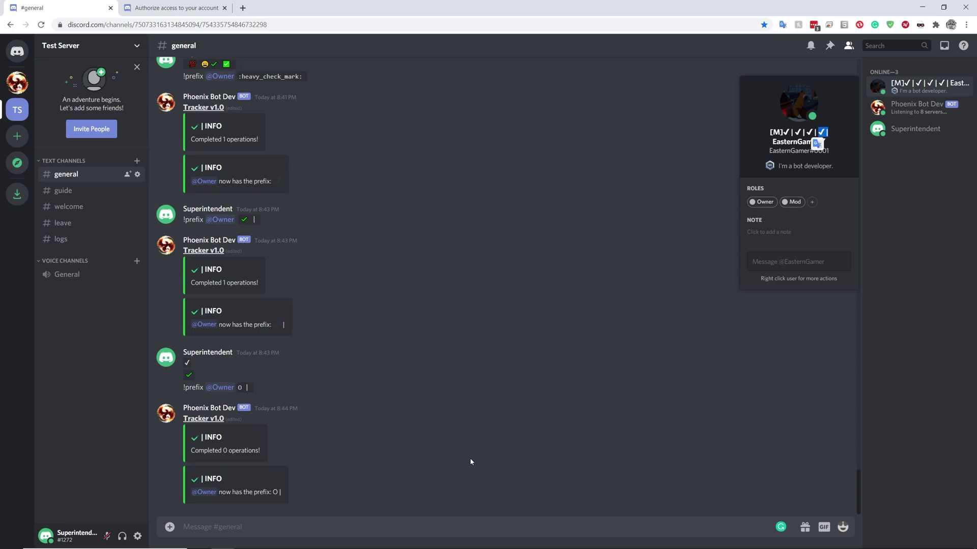
{"action": "left_click", "coordinate": [821, 133]}
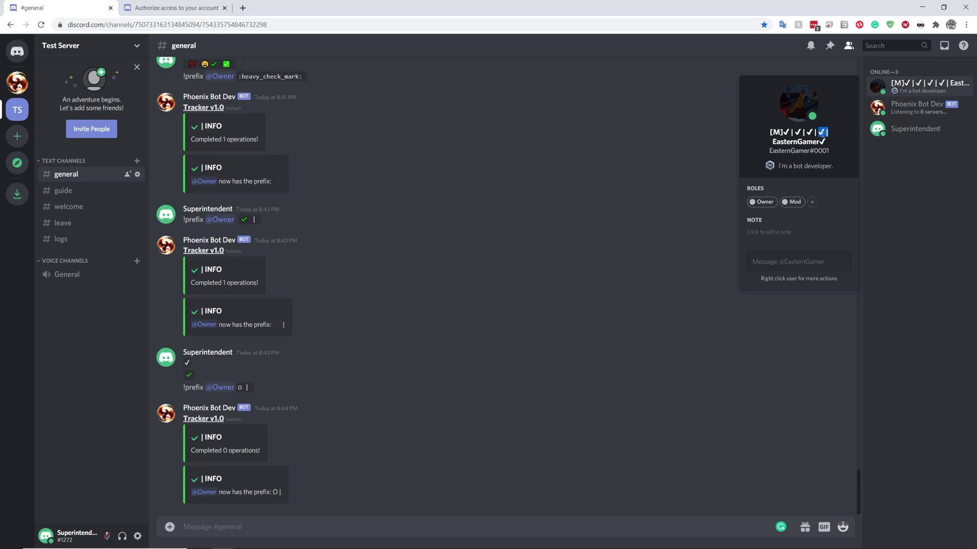
{"action": "double_click", "coordinate": [809, 133]}
{"action": "key", "text": "ctrl+c"}
{"action": "left_click", "coordinate": [253, 531]}
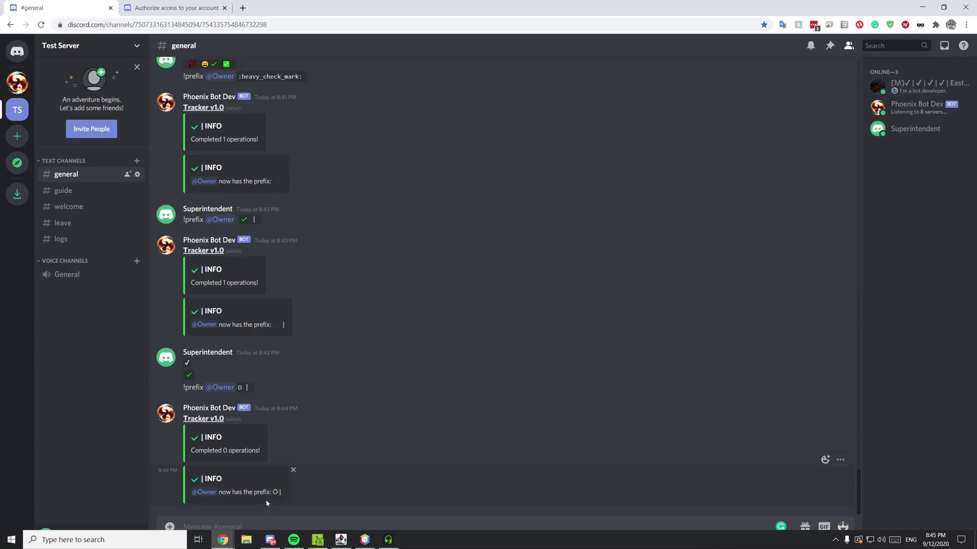
{"action": "type", "text": "!remove"}
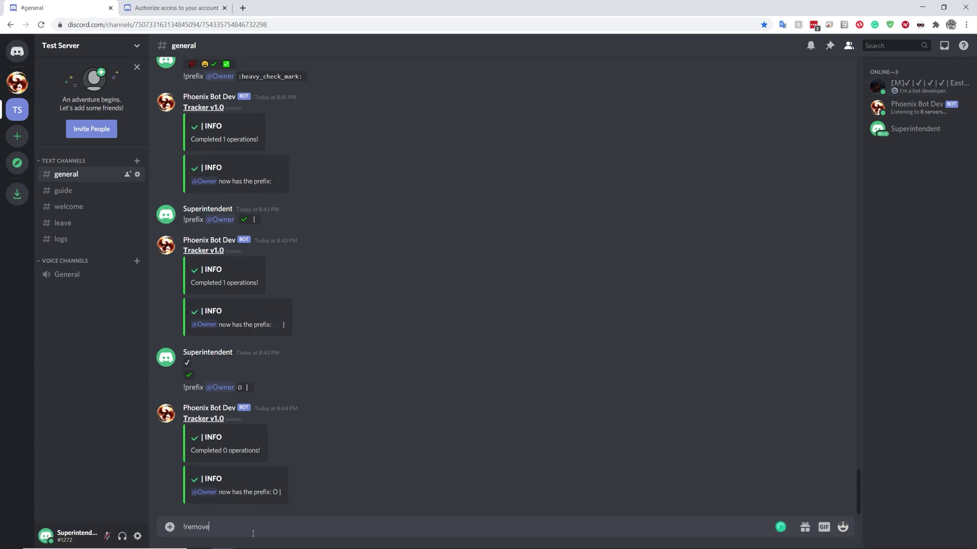
{"action": "type", "text": "content"}
{"action": "type", "text": "✓ |"}
{"action": "key", "text": "Return"}
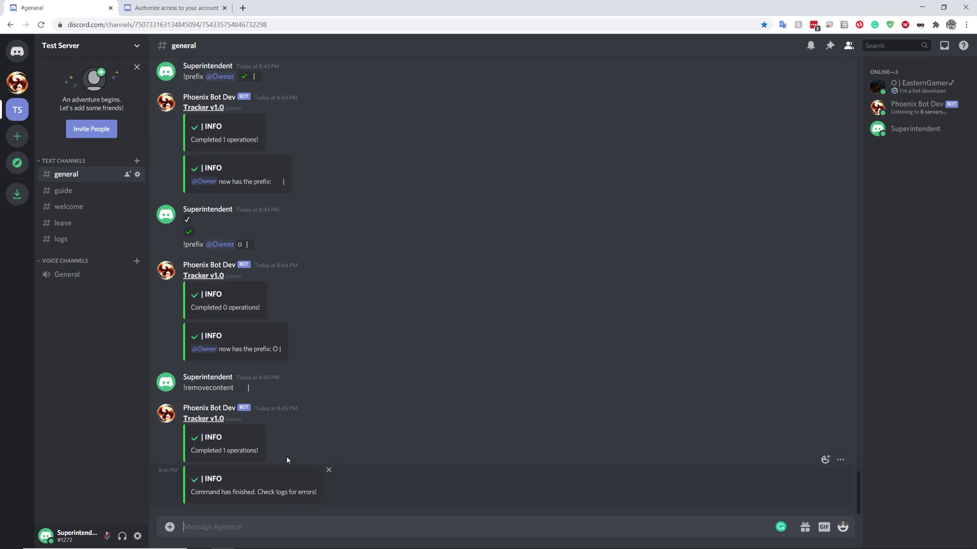
Copy the check mark at the end of the bot developer member's nickname and remove it with a !removecontent command
{"action": "left_click", "coordinate": [914, 87]}
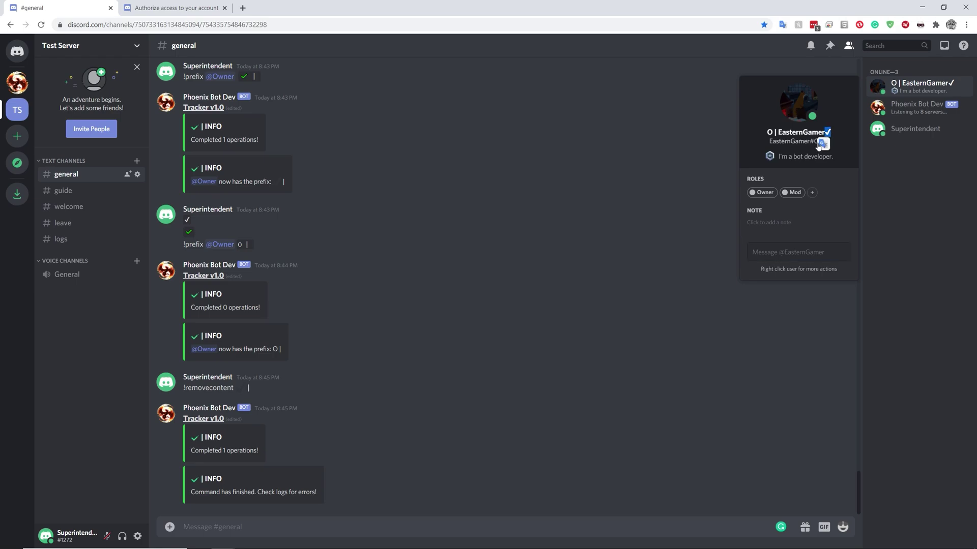
{"action": "left_click", "coordinate": [236, 530]}
{"action": "key", "text": "ctrl+v"}
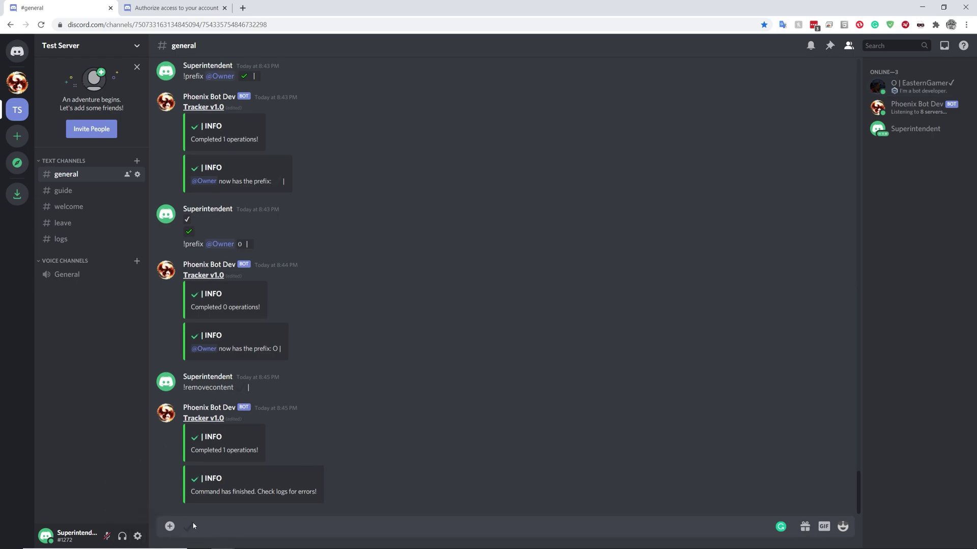
{"action": "type", "text": "!removedcontent"}
{"action": "key", "text": "Return"}
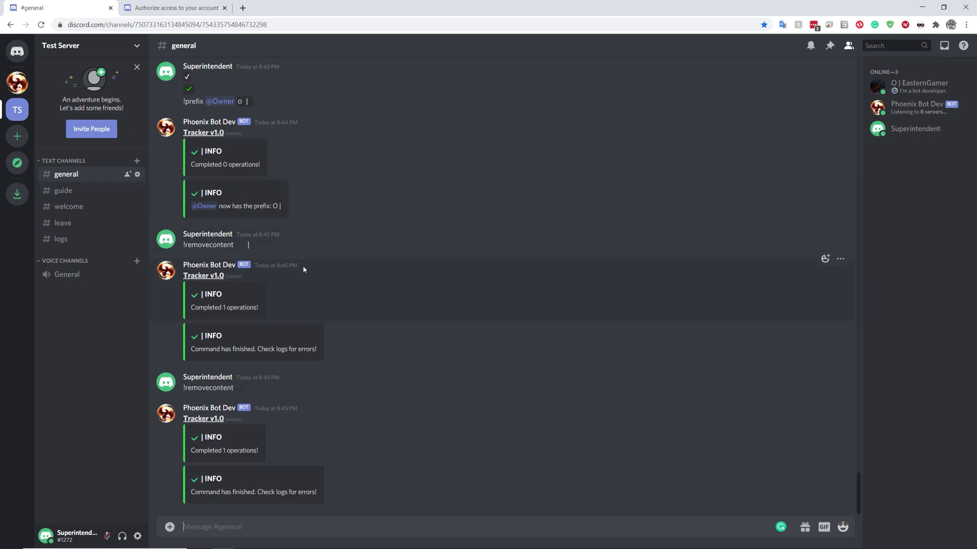
Review the earlier prefix and suffix commands in the general channel's history and the command list in the guide channel
{"action": "scroll", "coordinate": [302, 273], "scroll_direction": "up", "scroll_amount": 15}
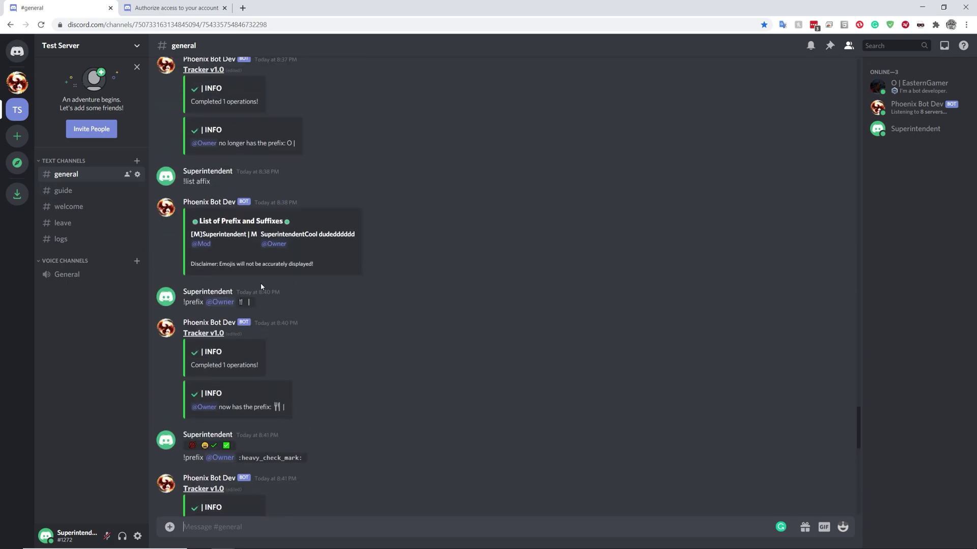
{"action": "scroll", "coordinate": [259, 284], "scroll_direction": "up", "scroll_amount": 3}
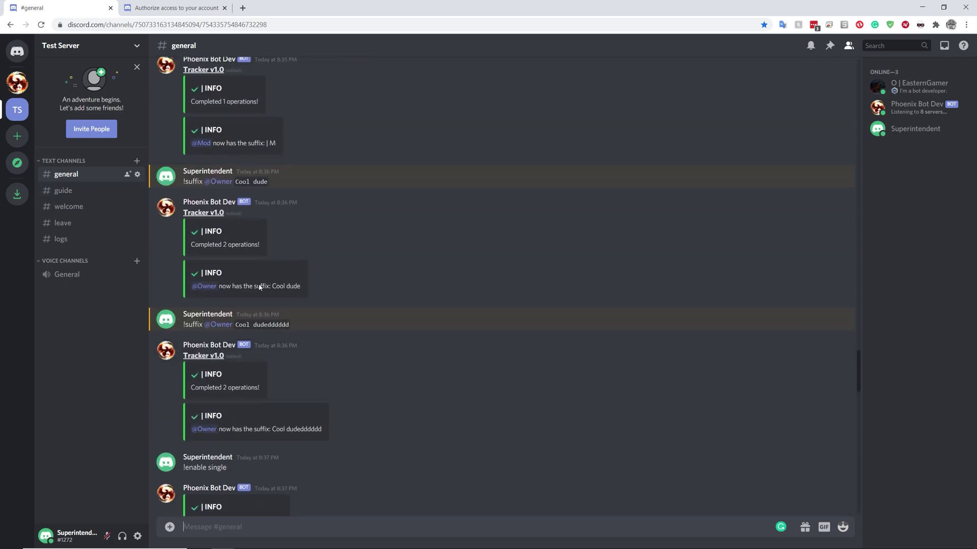
{"action": "left_click", "coordinate": [62, 191]}
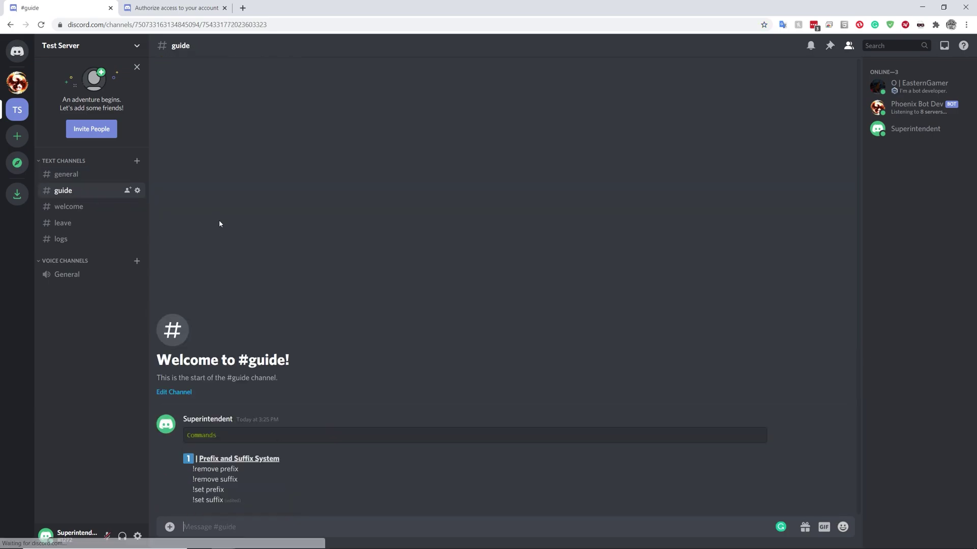
{"action": "left_click", "coordinate": [99, 175]}
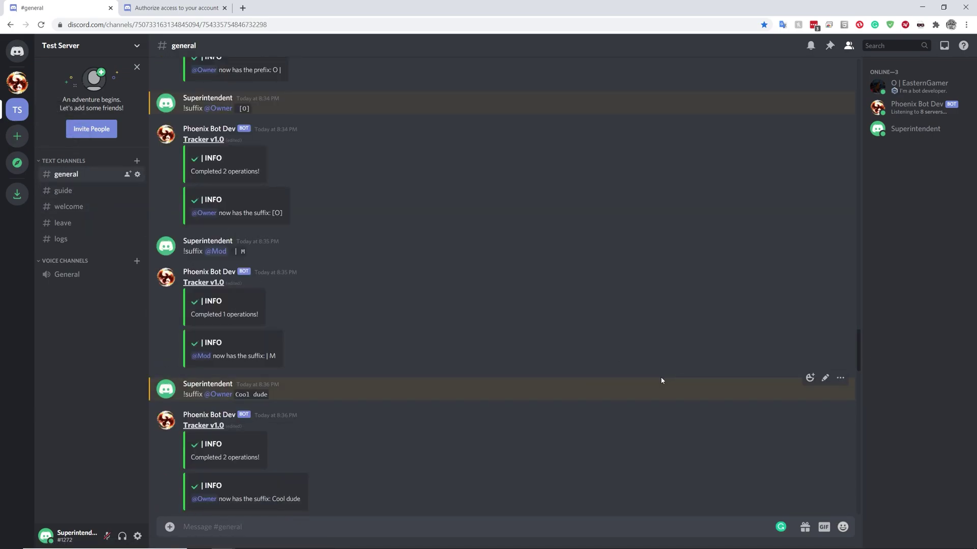
{"action": "scroll", "coordinate": [644, 379], "scroll_direction": "down", "scroll_amount": 10}
{"action": "scroll", "coordinate": [636, 379], "scroll_direction": "down", "scroll_amount": 5}
Switch to the Phoenix Rising Bot server and view its role-assignment channel
{"action": "left_click", "coordinate": [16, 83]}
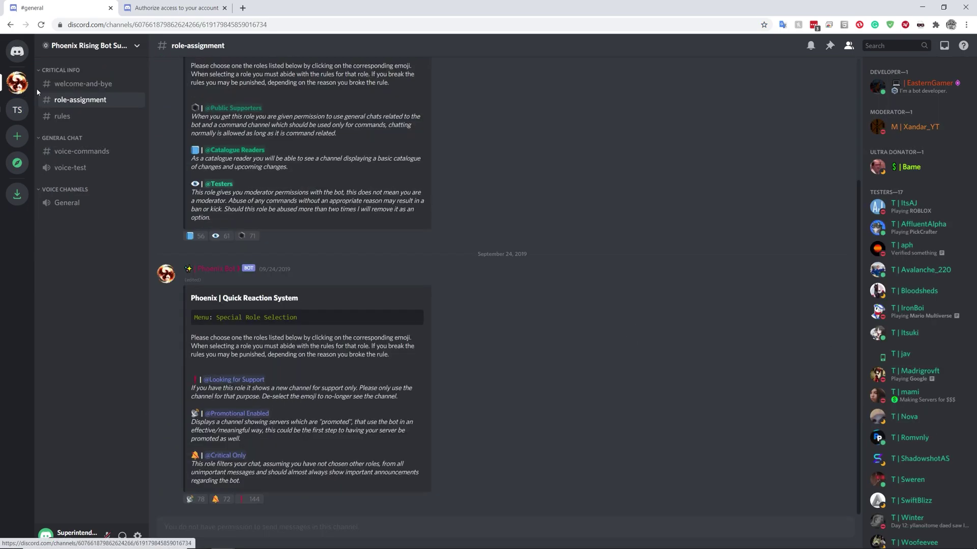